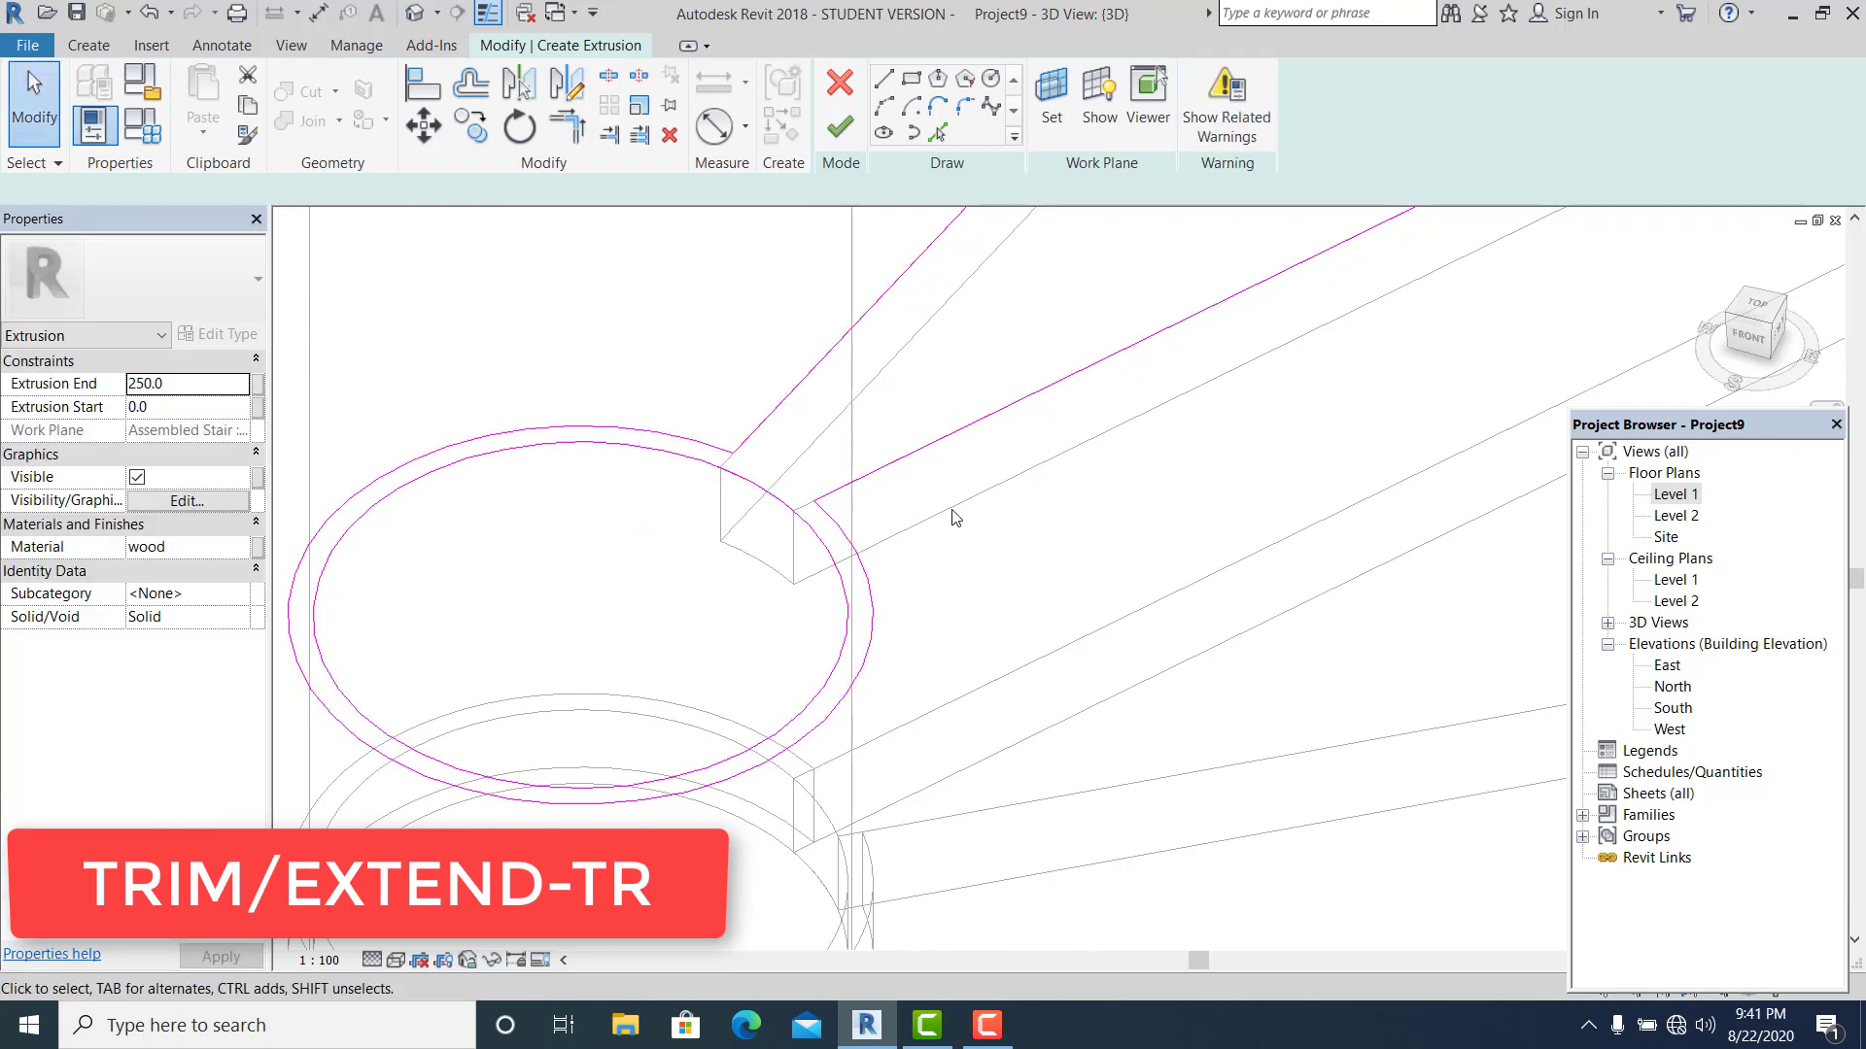
Step: Try to finish the sketch of the tread-and-ring extrusion, and return to editing it
{"action": "scroll", "coordinate": [658, 570], "scroll_direction": "down", "scroll_amount": 2}
{"action": "middle_click_drag", "start_coordinate": [798, 633], "coordinate": [866, 312], "text": "shift"}
{"action": "left_click", "coordinate": [838, 129]}
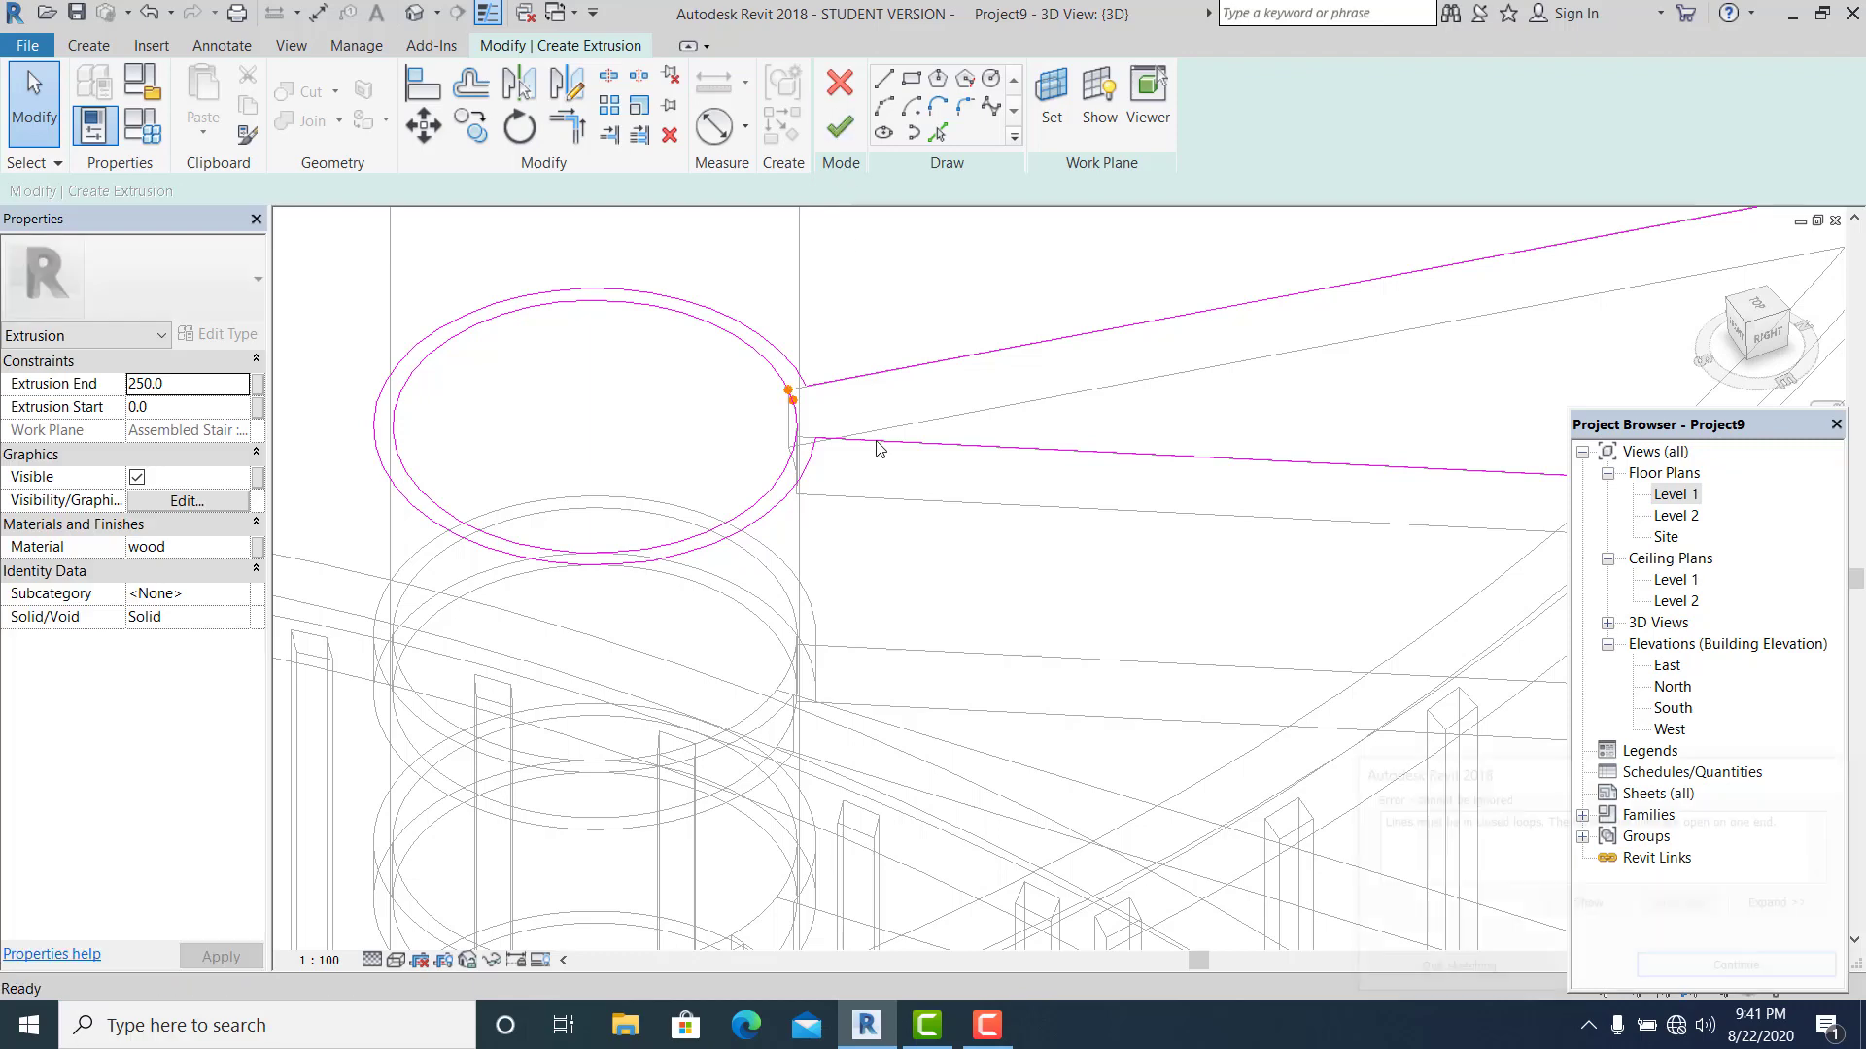
{"action": "scroll", "coordinate": [874, 503], "scroll_direction": "up", "scroll_amount": 1}
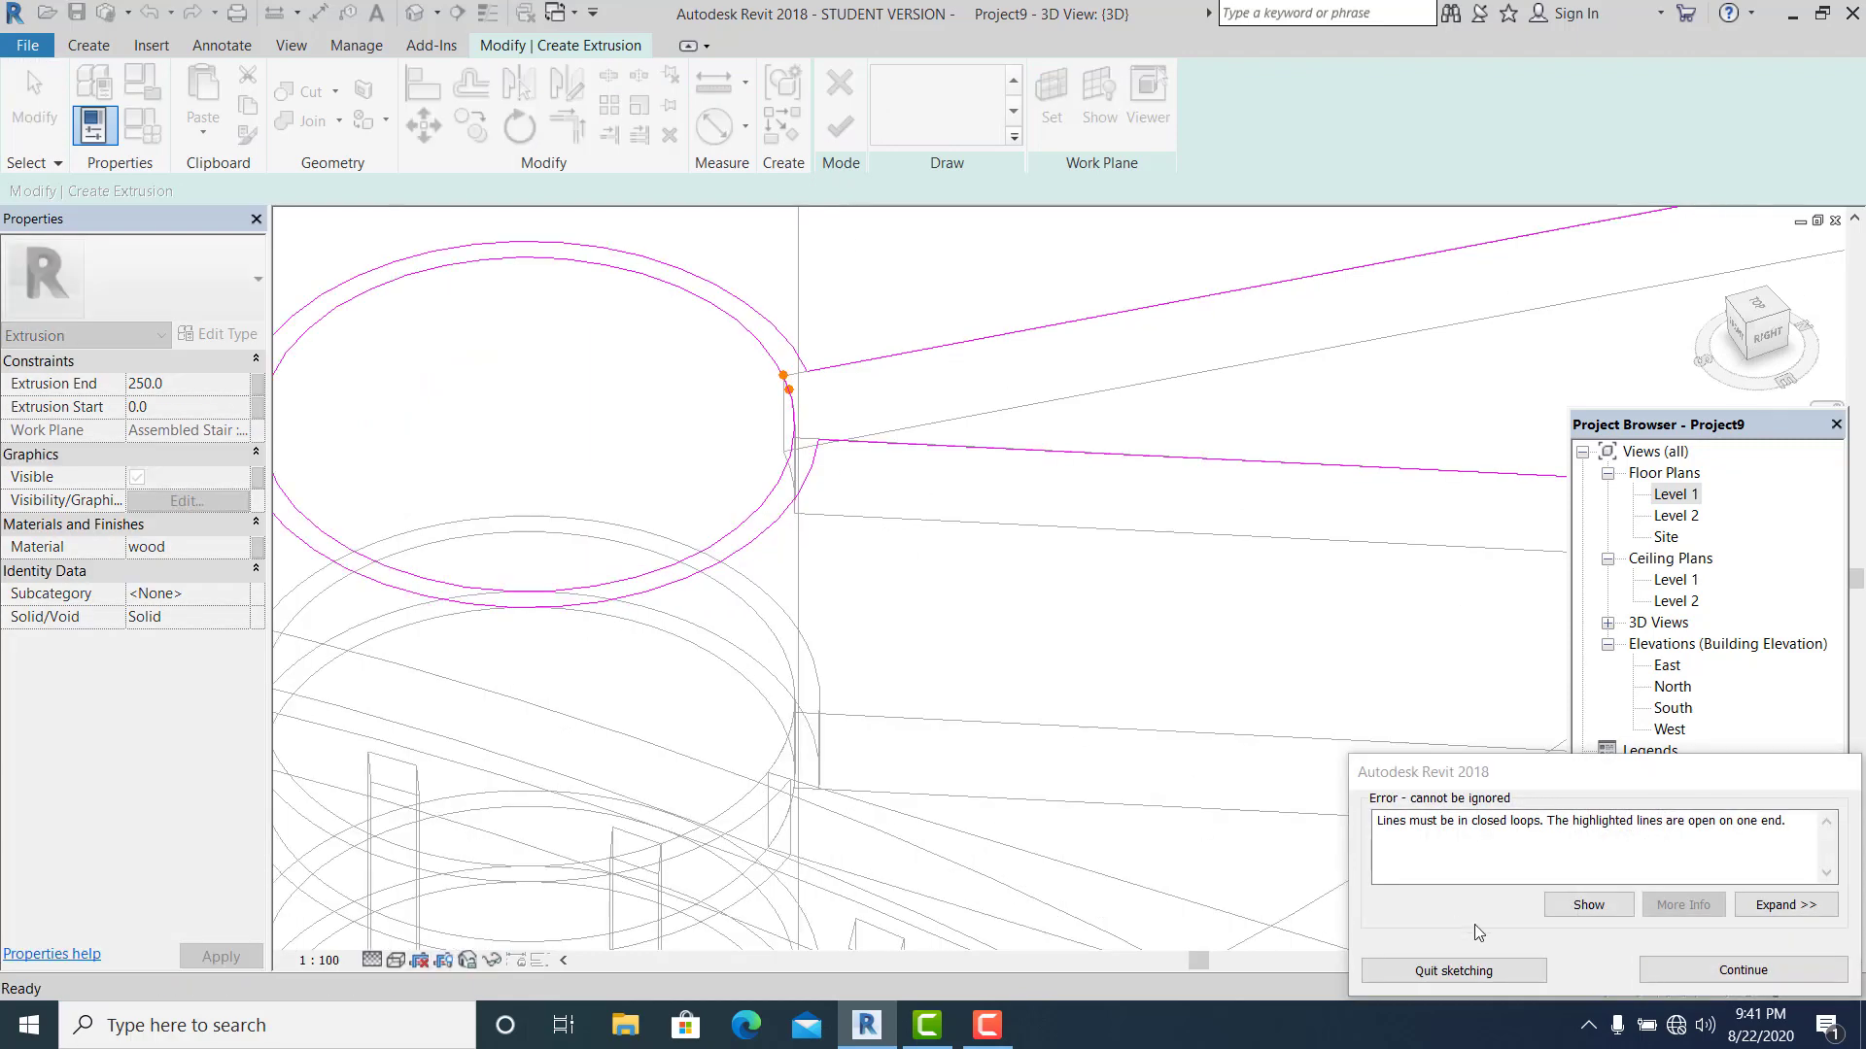
{"action": "left_click", "coordinate": [1652, 971]}
Step: Stretch the open end of the inner ring arc to close the sketch loop, and finish the extrusion
{"action": "scroll", "coordinate": [766, 359], "scroll_direction": "up", "scroll_amount": 2}
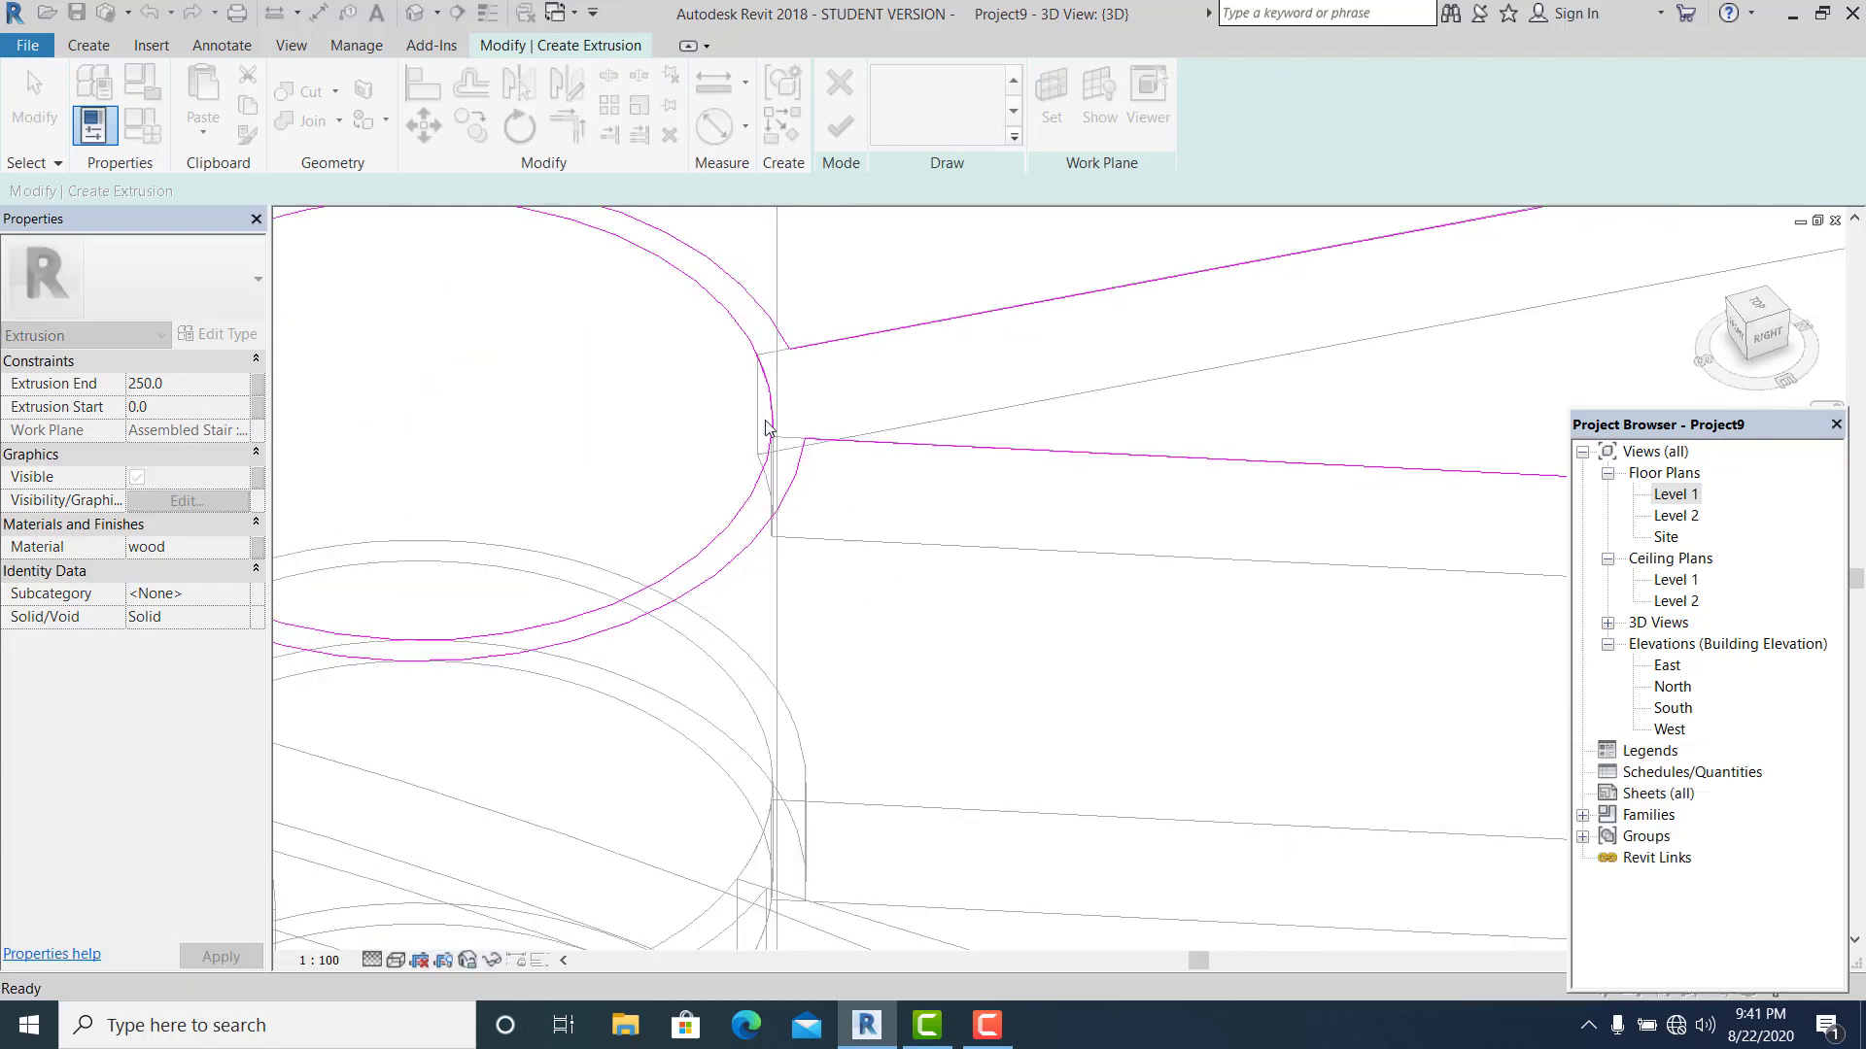
{"action": "left_click", "coordinate": [756, 335]}
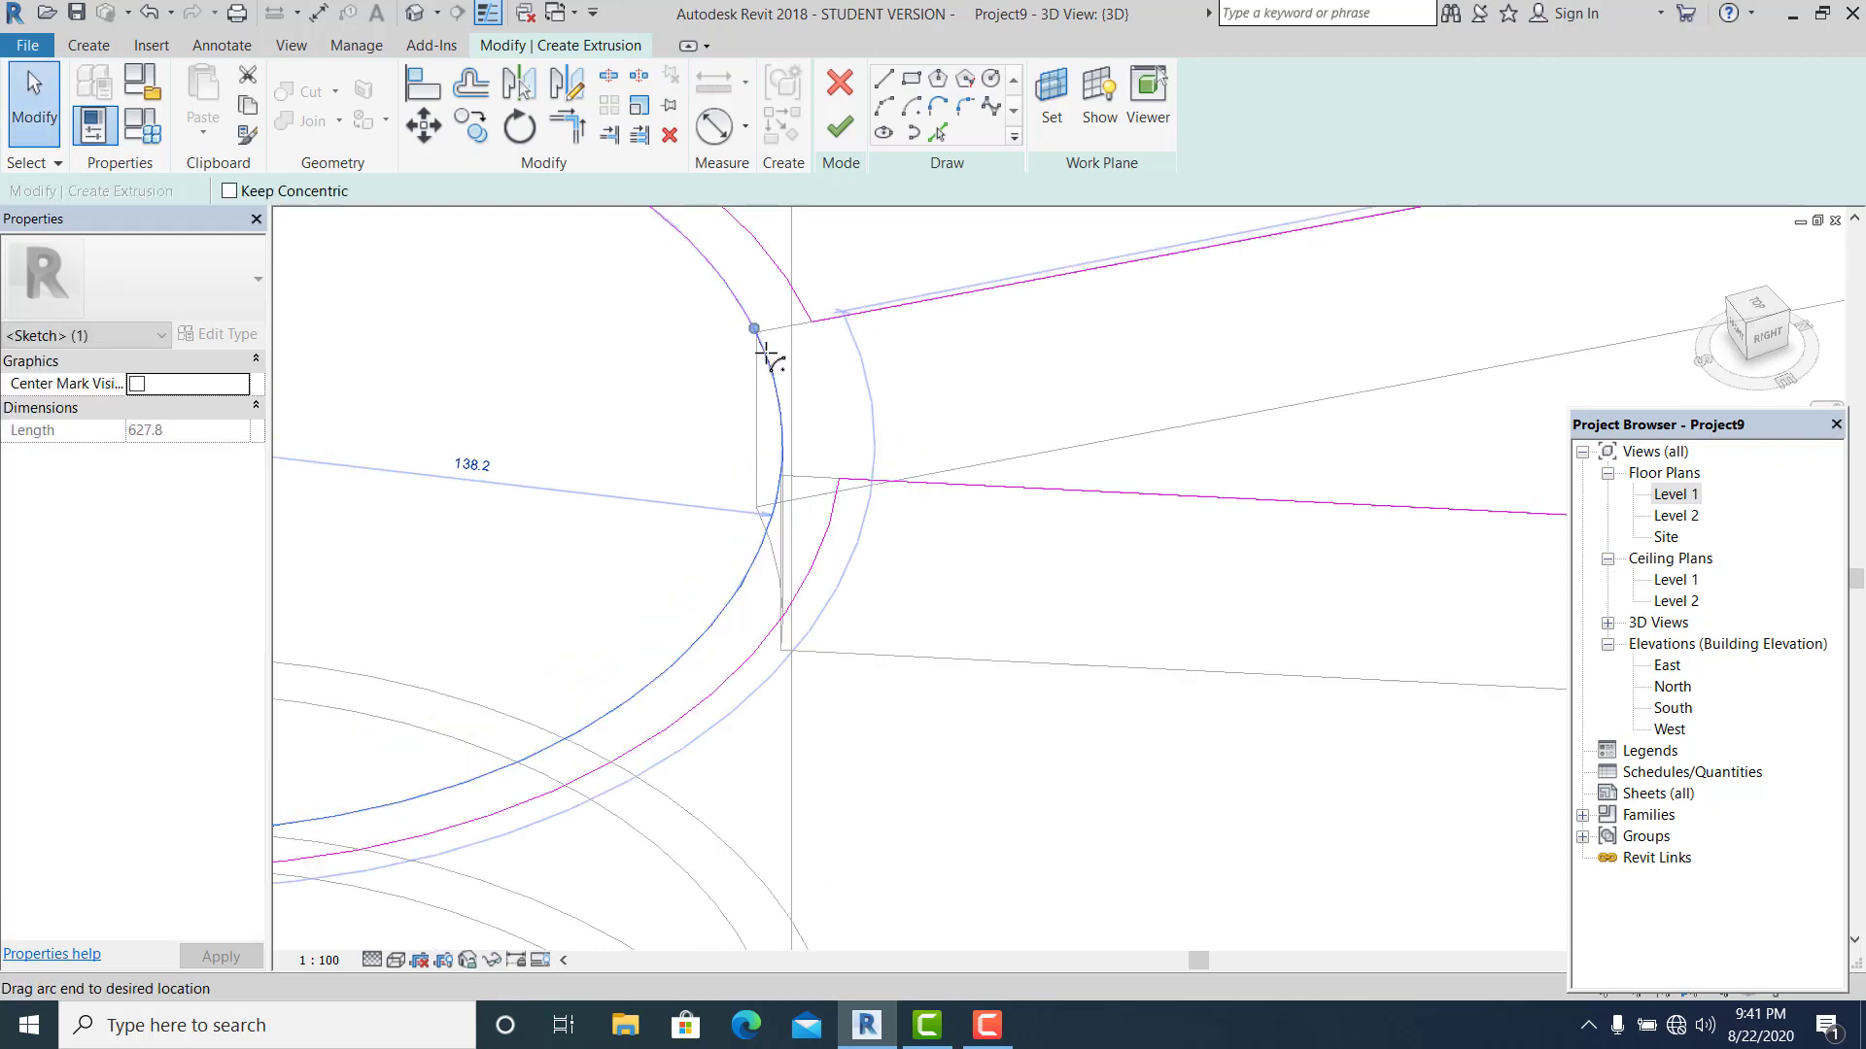
{"action": "left_click", "coordinate": [895, 404]}
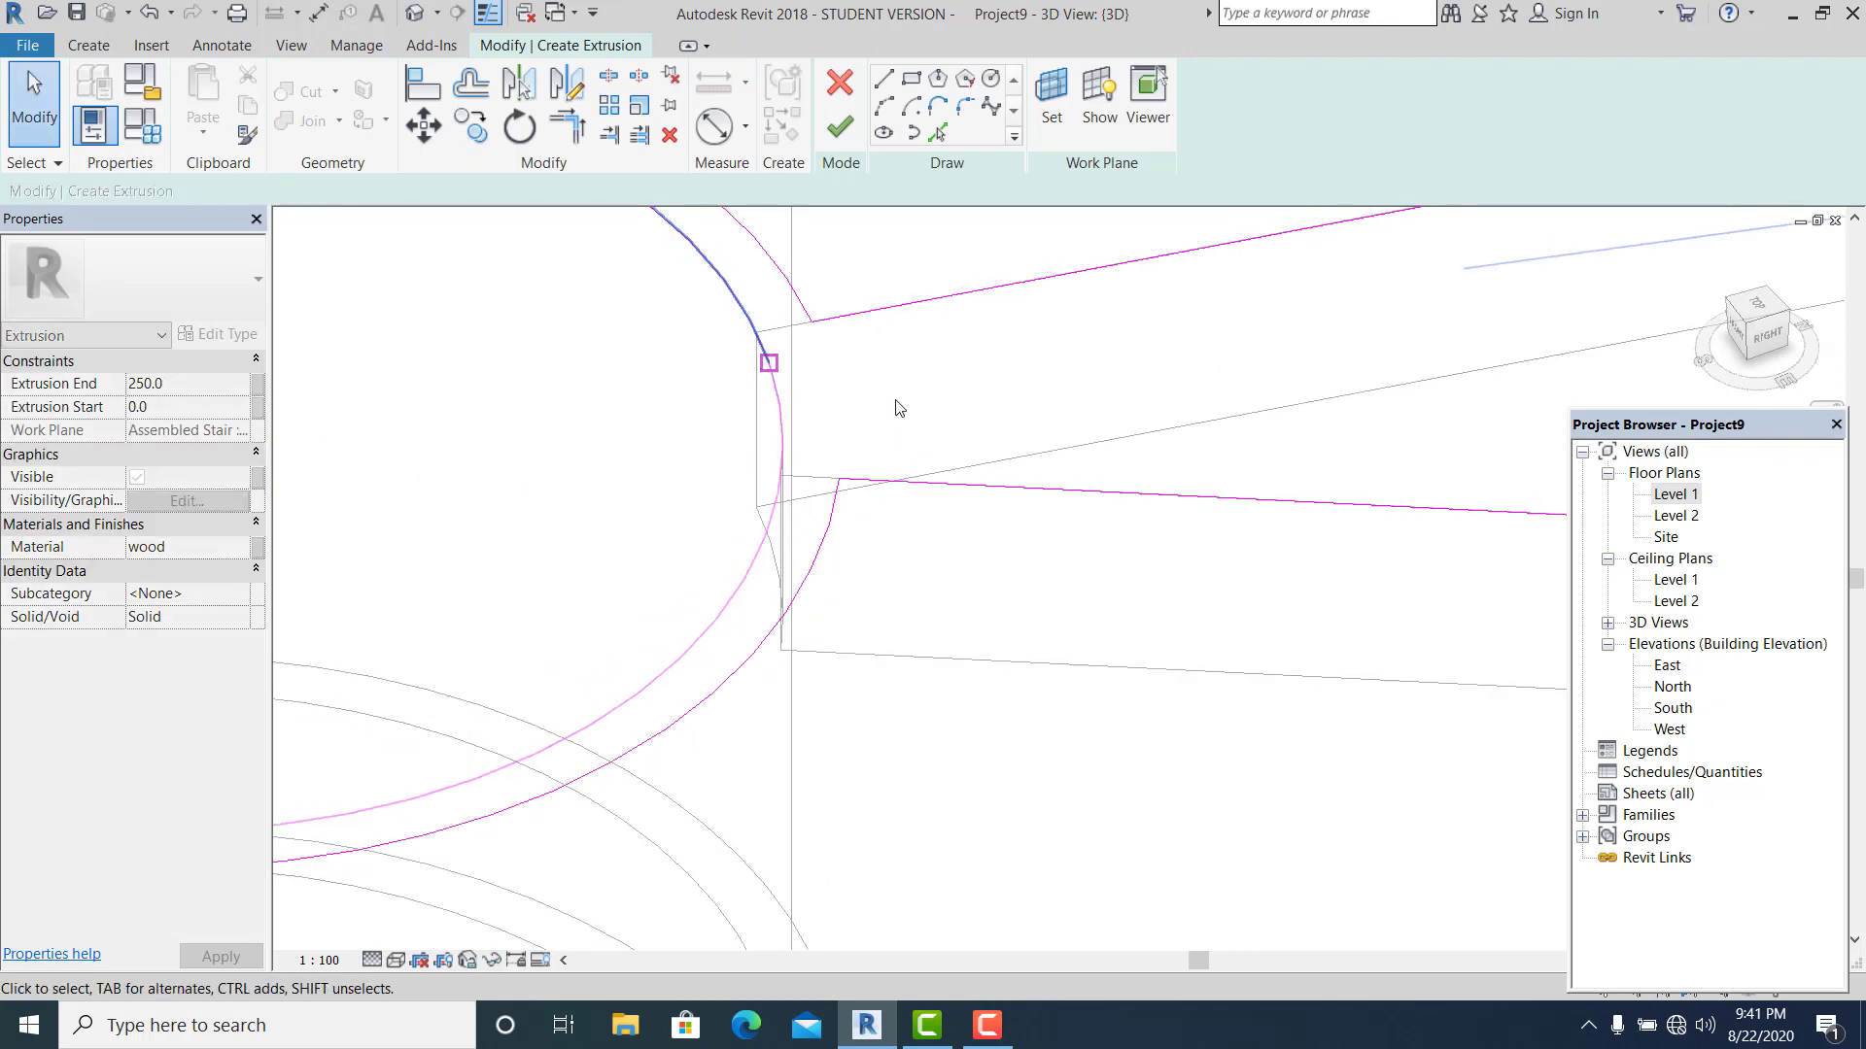
{"action": "left_click", "coordinate": [854, 139]}
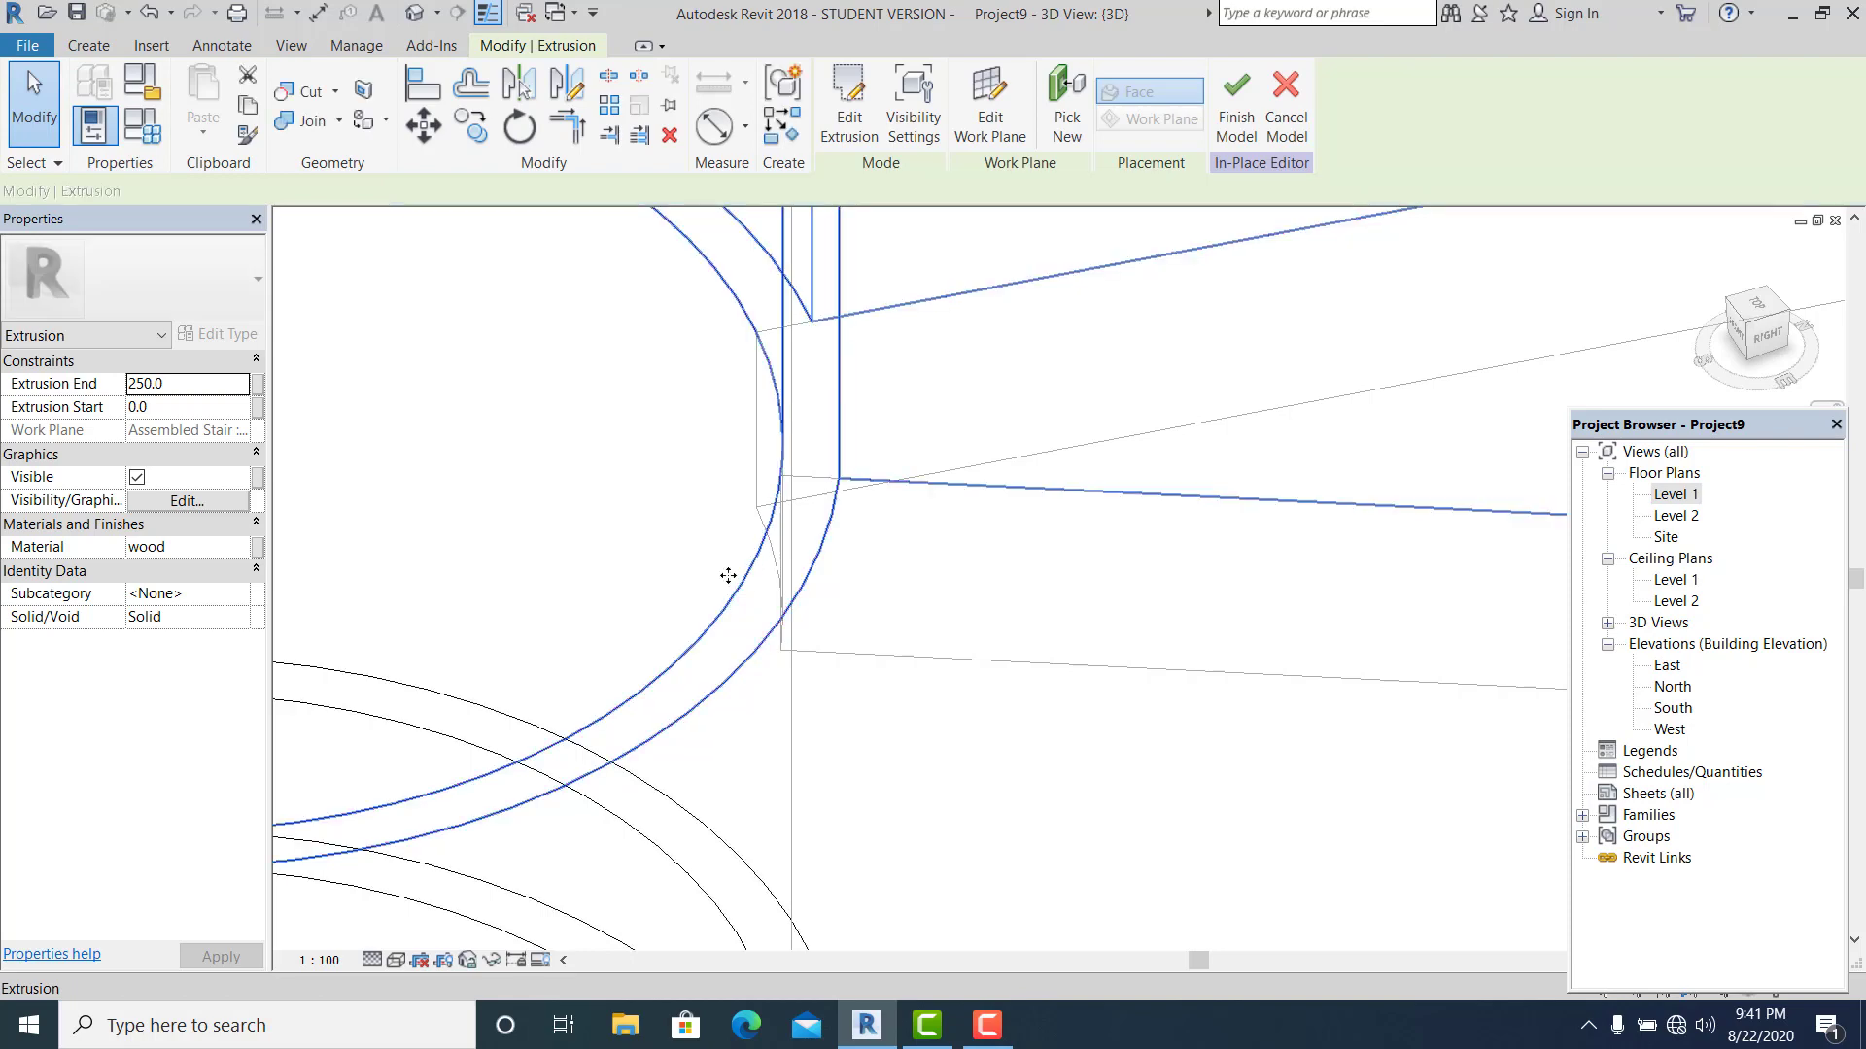
Step: Lower the extrusion's bottom face to an extrusion start of -50 and bring its top face down to make it thinner
{"action": "scroll", "coordinate": [727, 575], "scroll_direction": "down", "scroll_amount": 5}
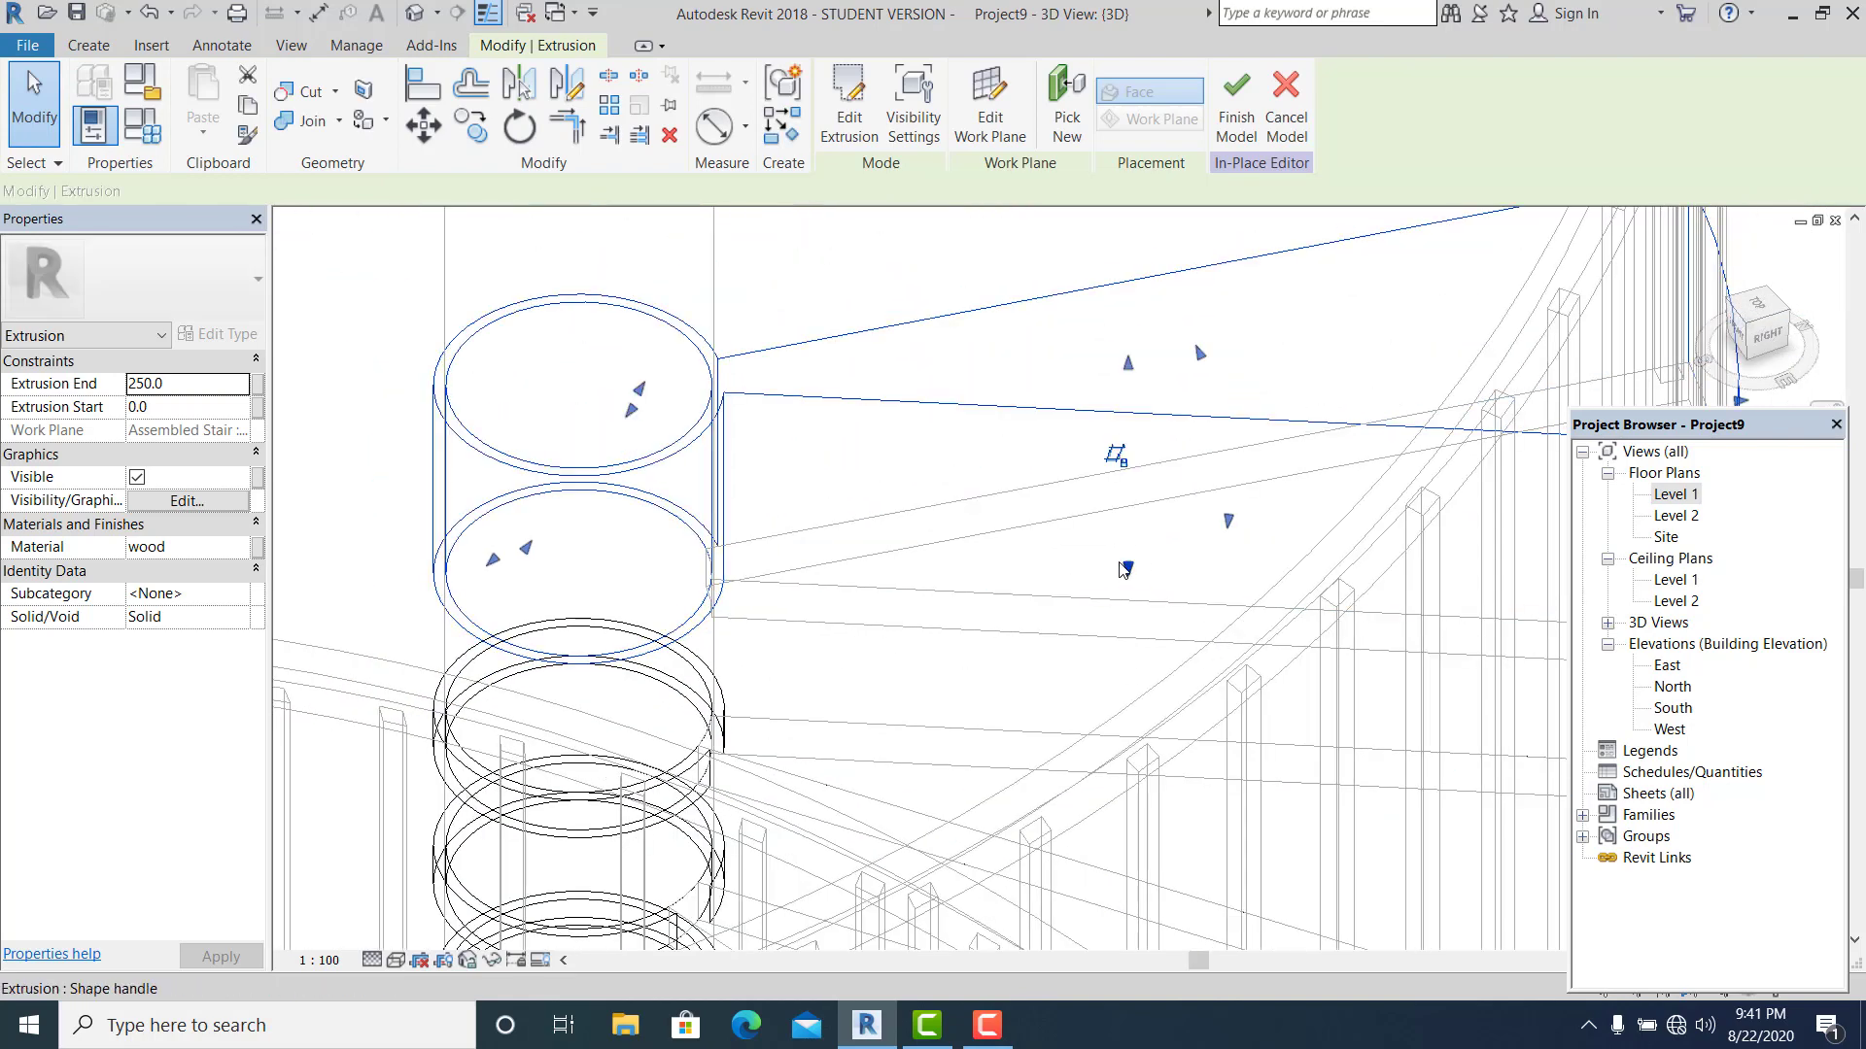
{"action": "mouse_move", "coordinate": [1124, 570]}
{"action": "left_mouse_down"}
{"action": "mouse_move", "coordinate": [1124, 625]}
{"action": "mouse_move", "coordinate": [1127, 603]}
{"action": "left_mouse_up"}
{"action": "left_click_drag", "start_coordinate": [1129, 369], "coordinate": [1123, 549]}
{"action": "scroll", "coordinate": [675, 562], "scroll_direction": "down", "scroll_amount": 4}
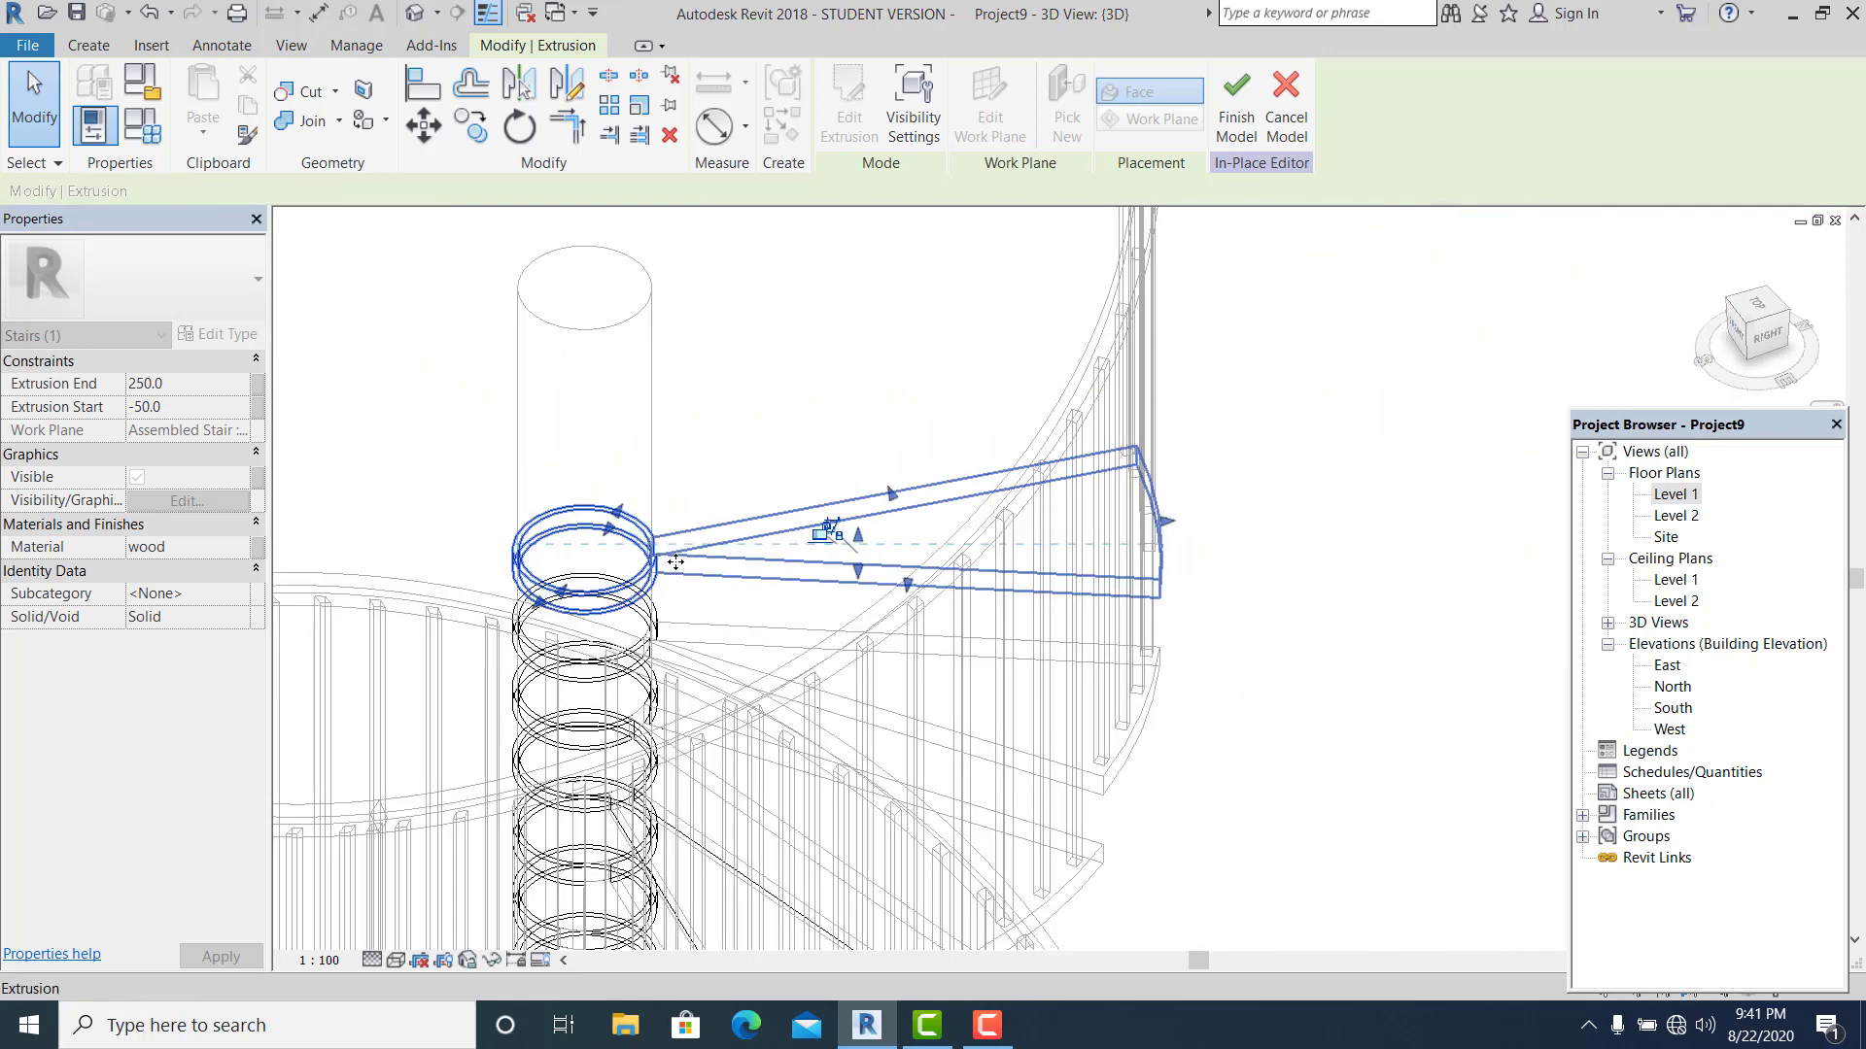
Step: Finish the in-place stair support model and clear the selection
{"action": "scroll", "coordinate": [675, 561], "scroll_direction": "down", "scroll_amount": 2}
{"action": "middle_click_drag", "start_coordinate": [1001, 534], "coordinate": [1011, 738], "text": "shift"}
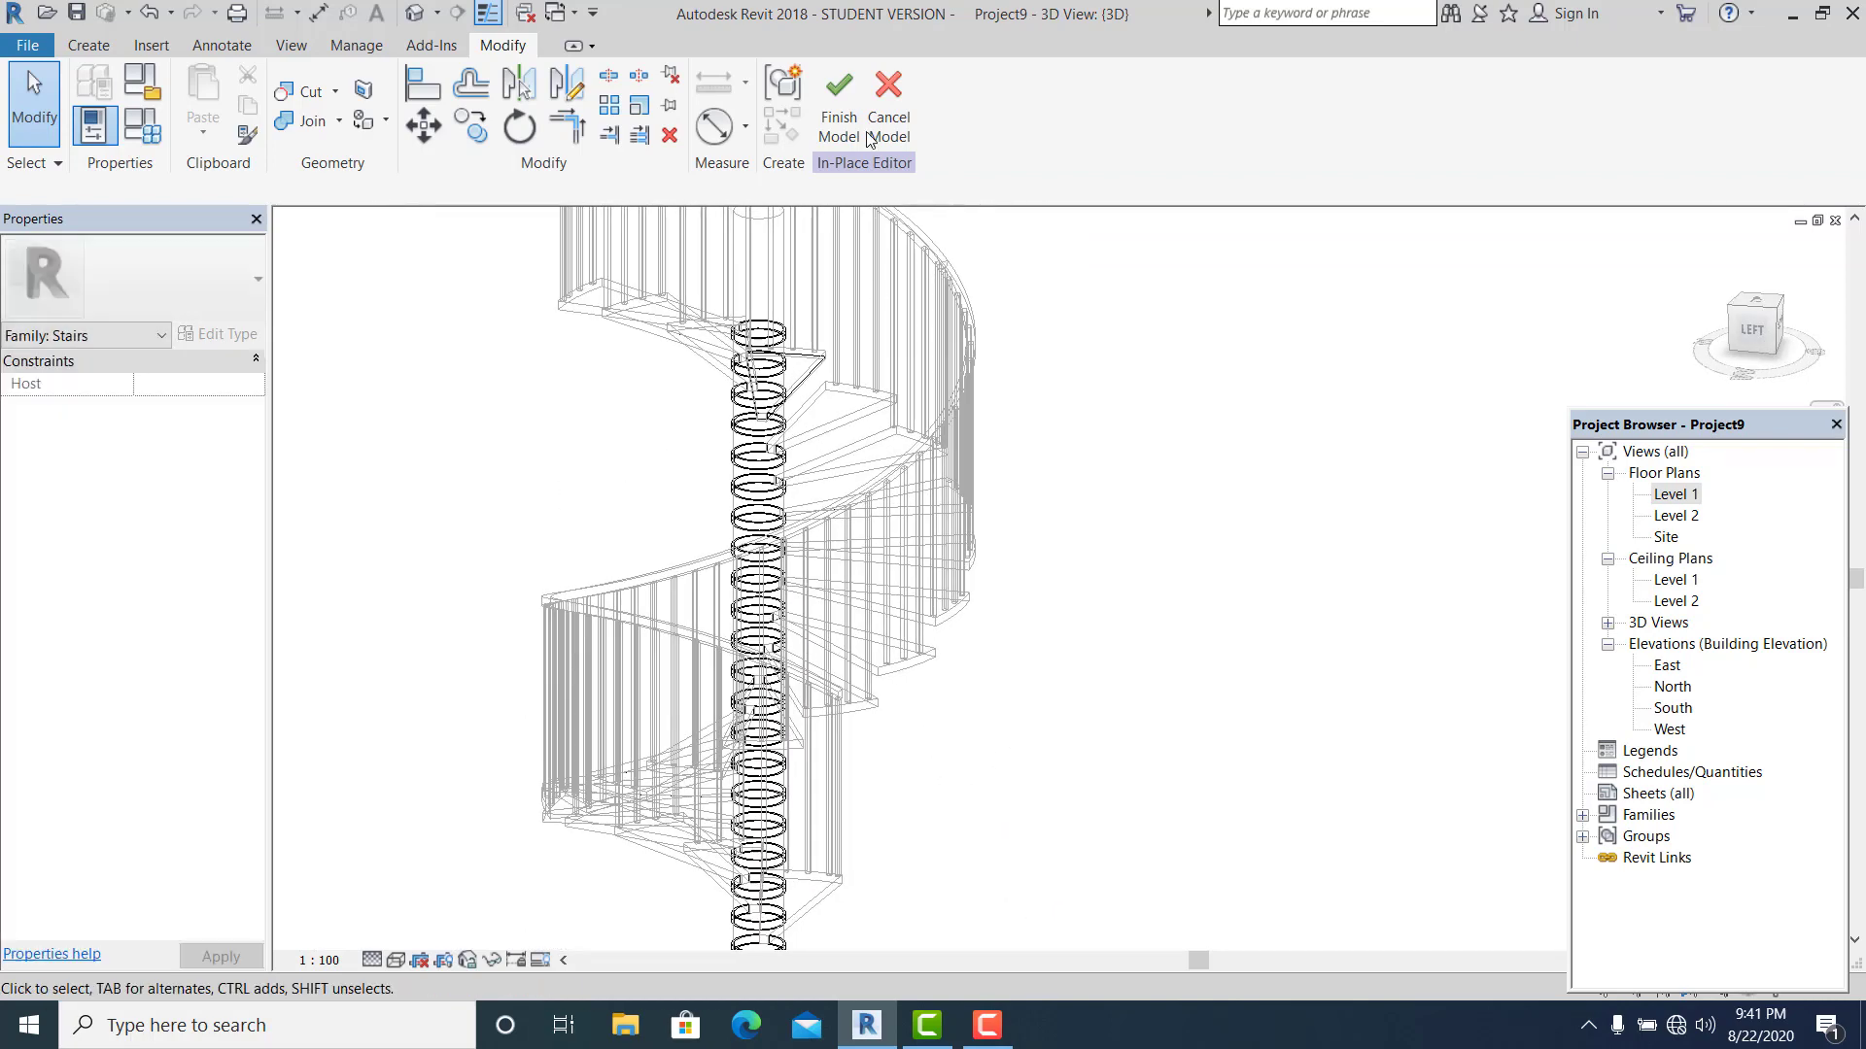
{"action": "left_click", "coordinate": [839, 109]}
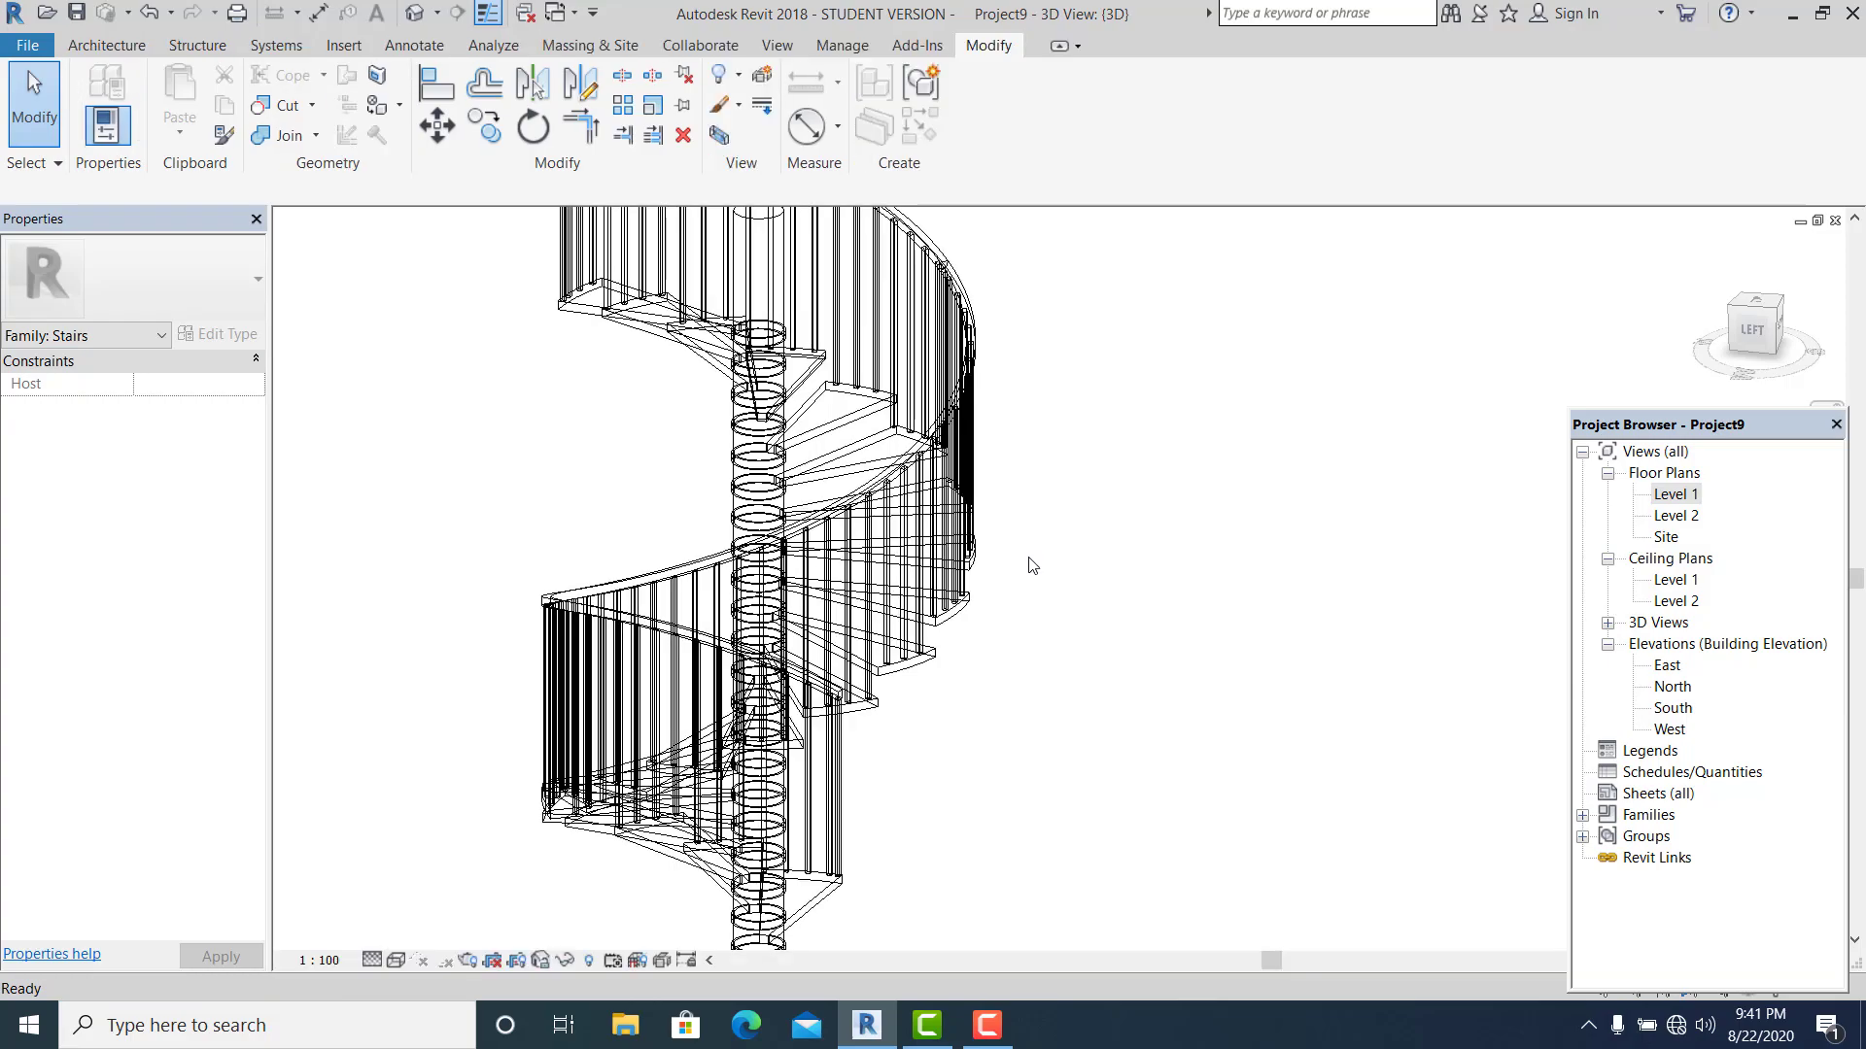
{"action": "left_click", "coordinate": [1029, 559]}
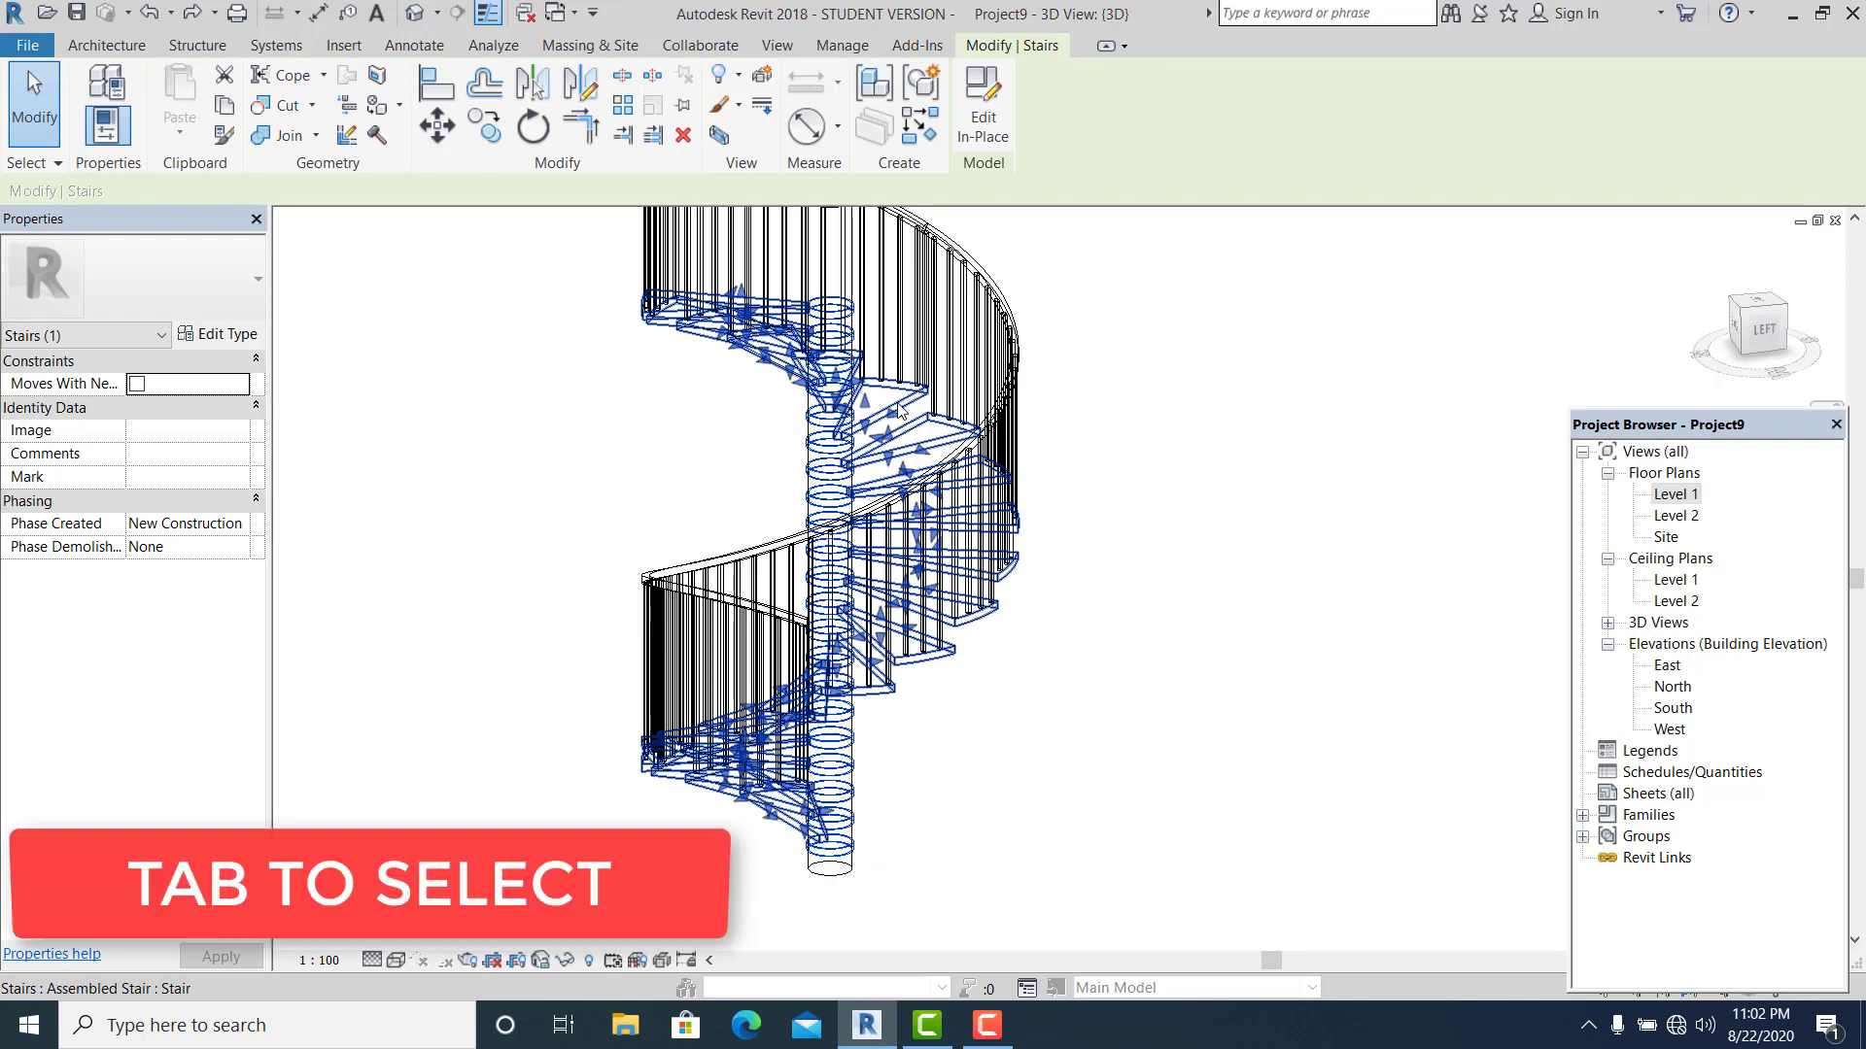
Step: Select the assembled spiral stair among the overlapping elements and open it for editing
{"action": "left_click", "coordinate": [527, 474]}
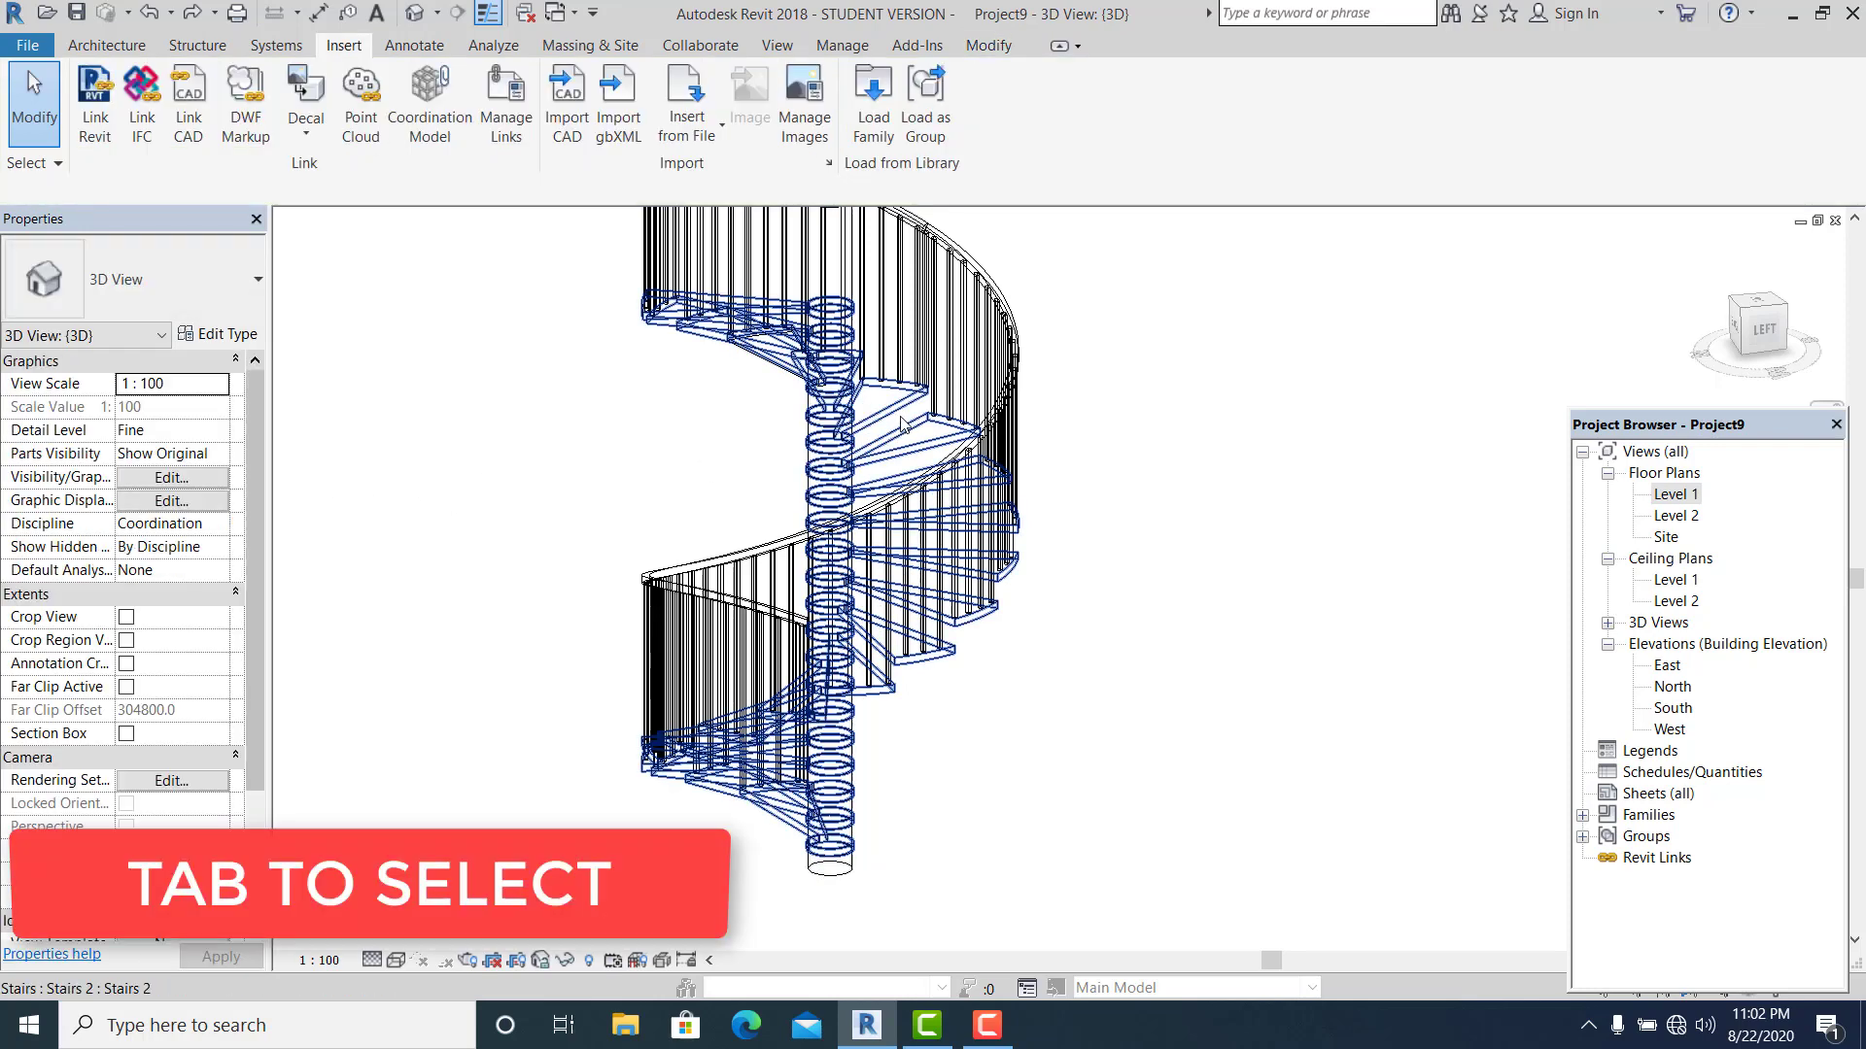
{"action": "left_click", "coordinate": [902, 421]}
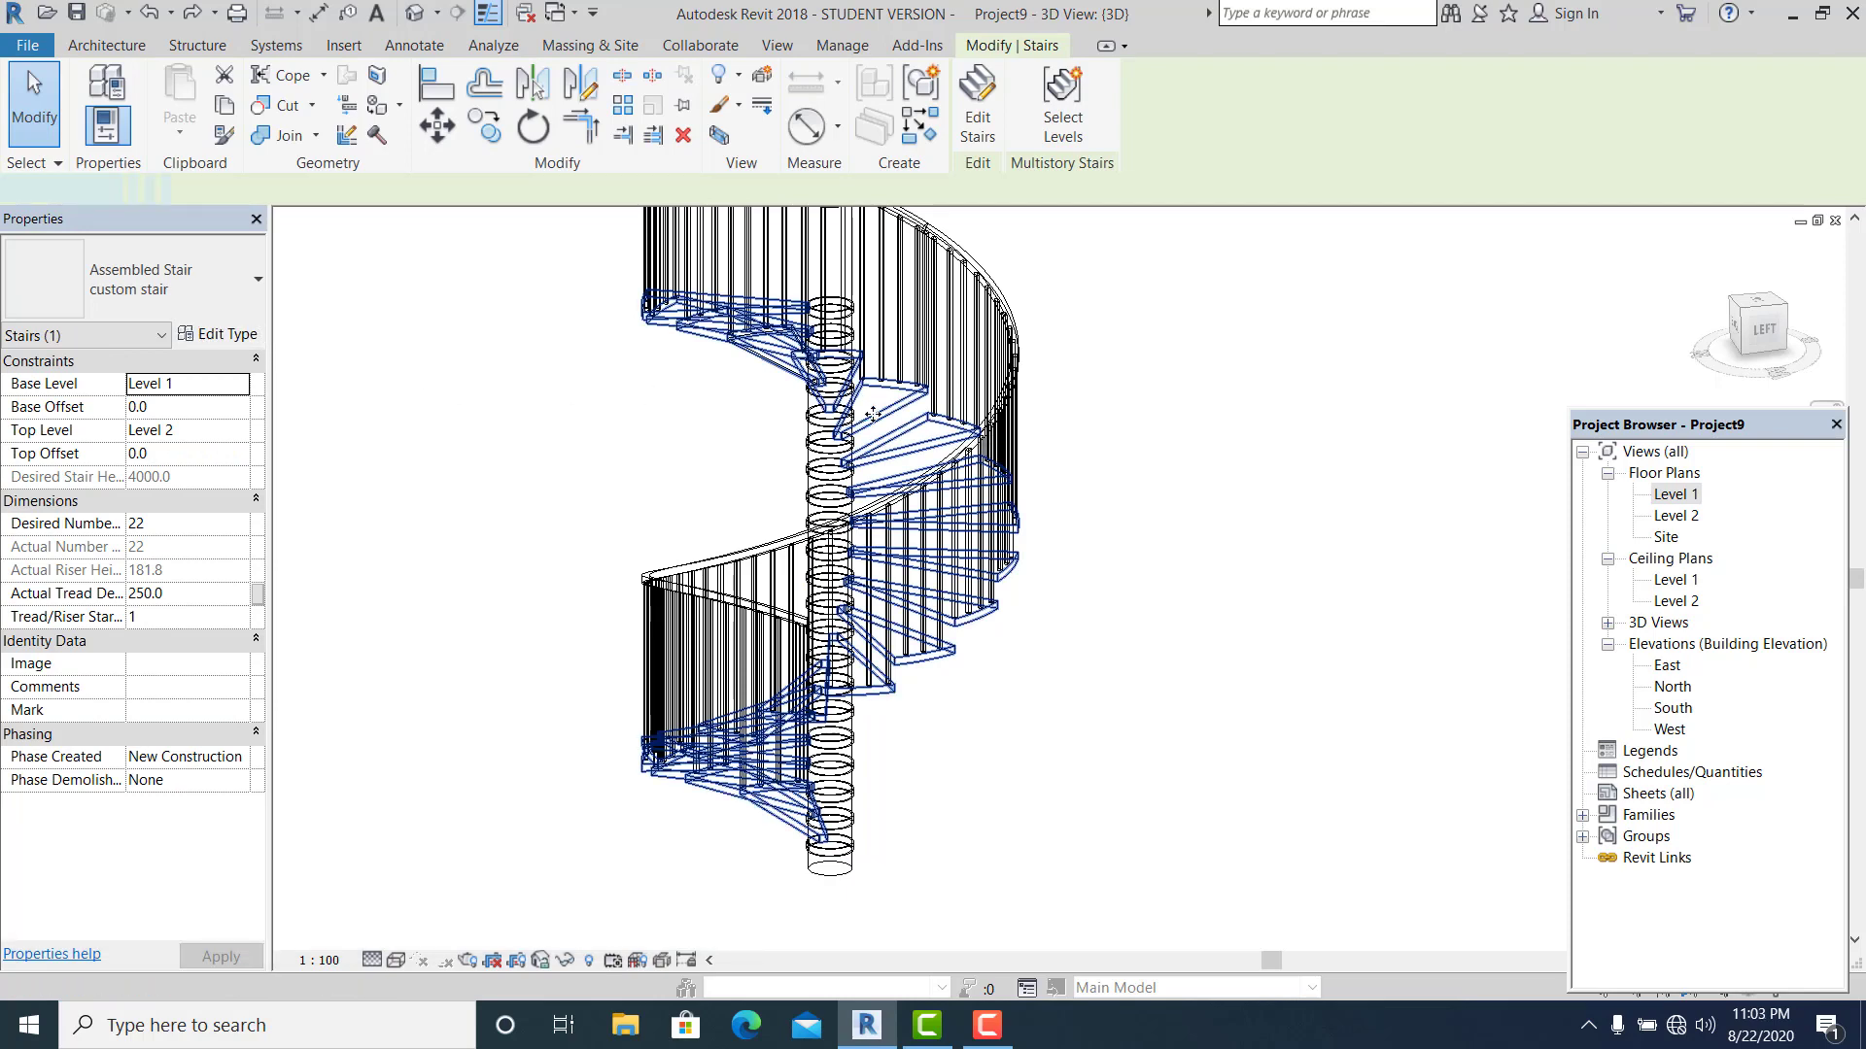
{"action": "double_click", "coordinate": [960, 445]}
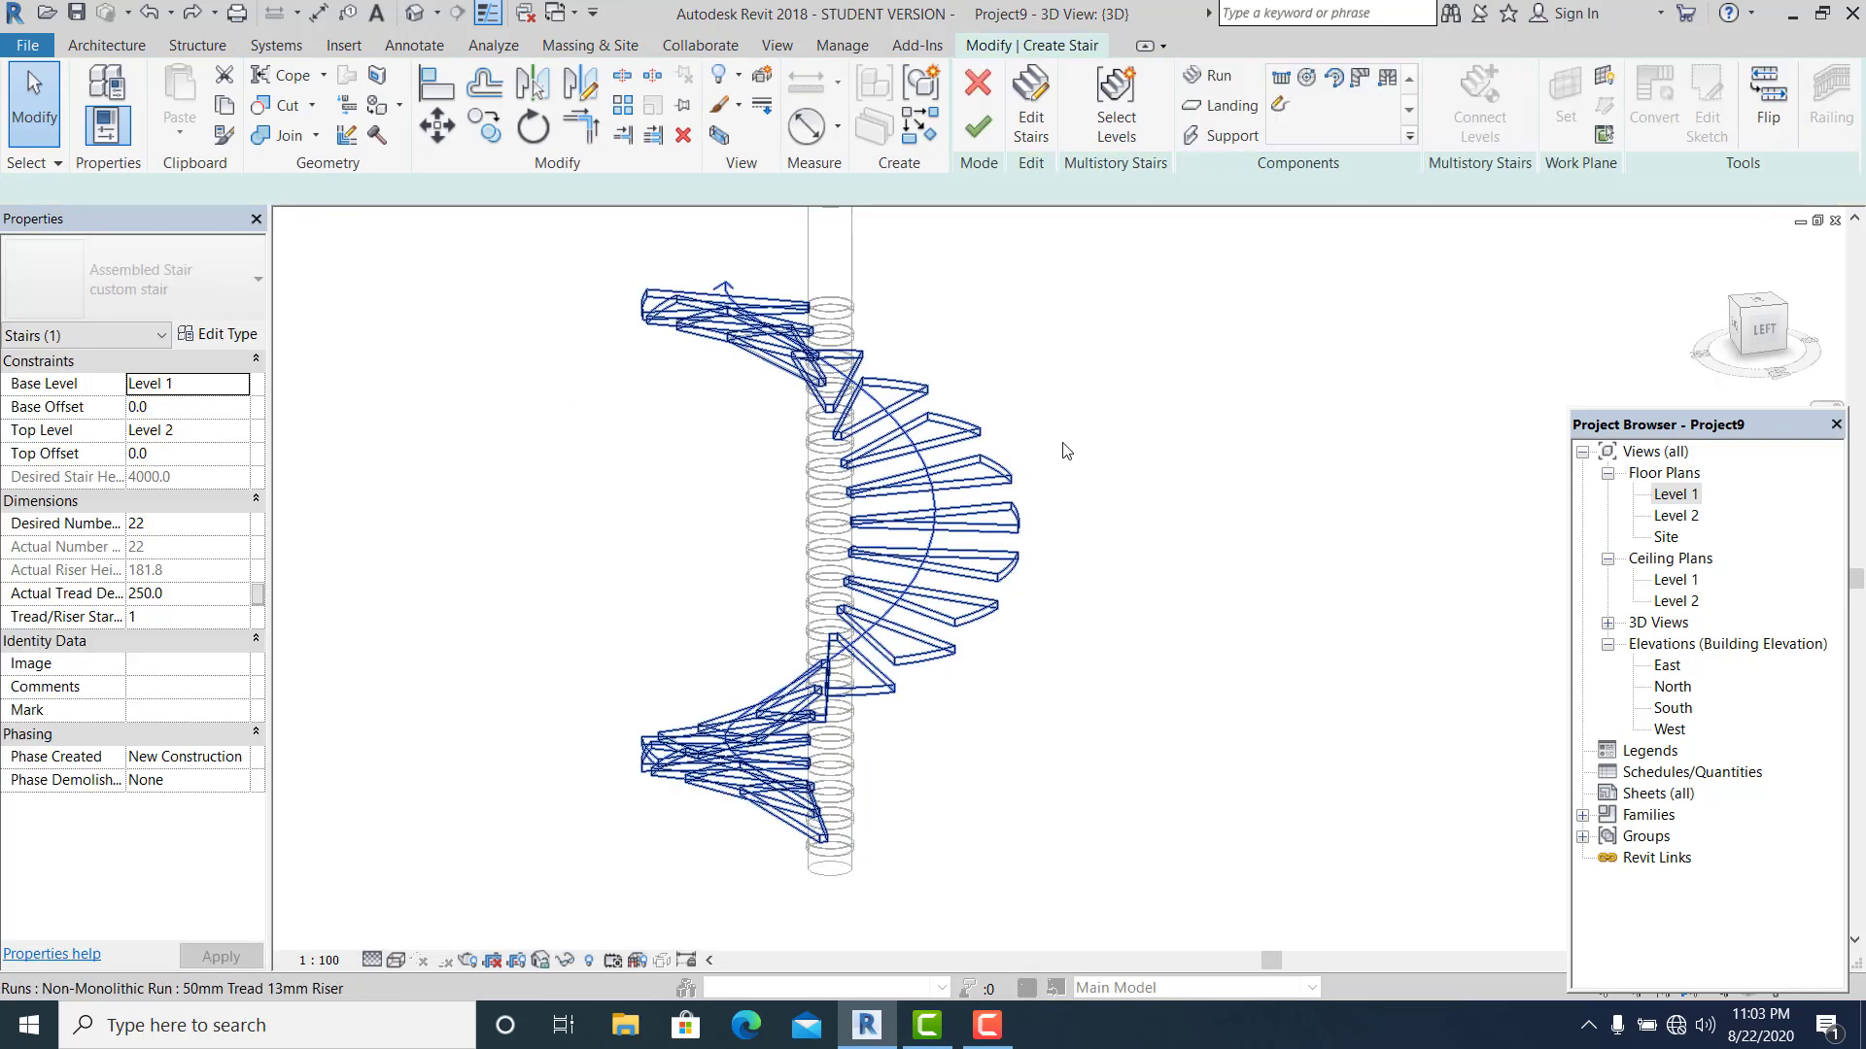
Step: Set the tread material of the stair run's type to wood and finish editing the stair
{"action": "left_click", "coordinate": [967, 445]}
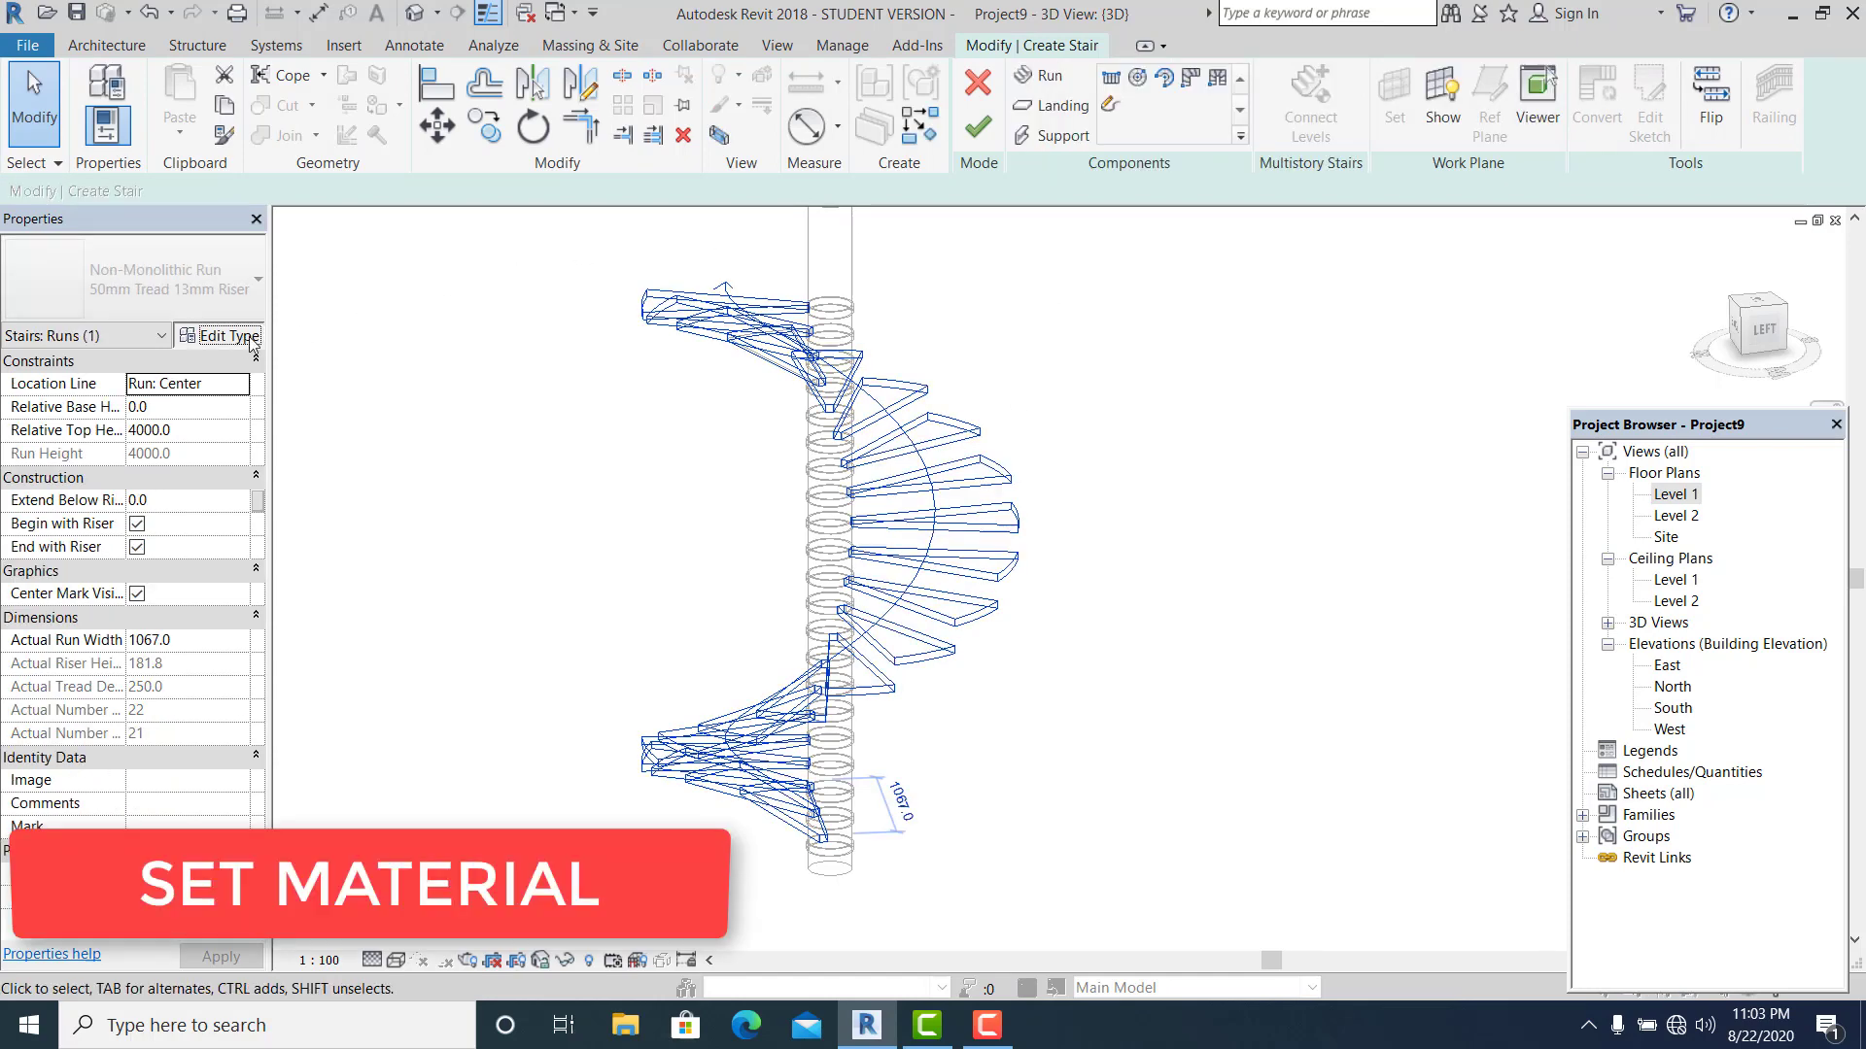
{"action": "left_click", "coordinate": [218, 333]}
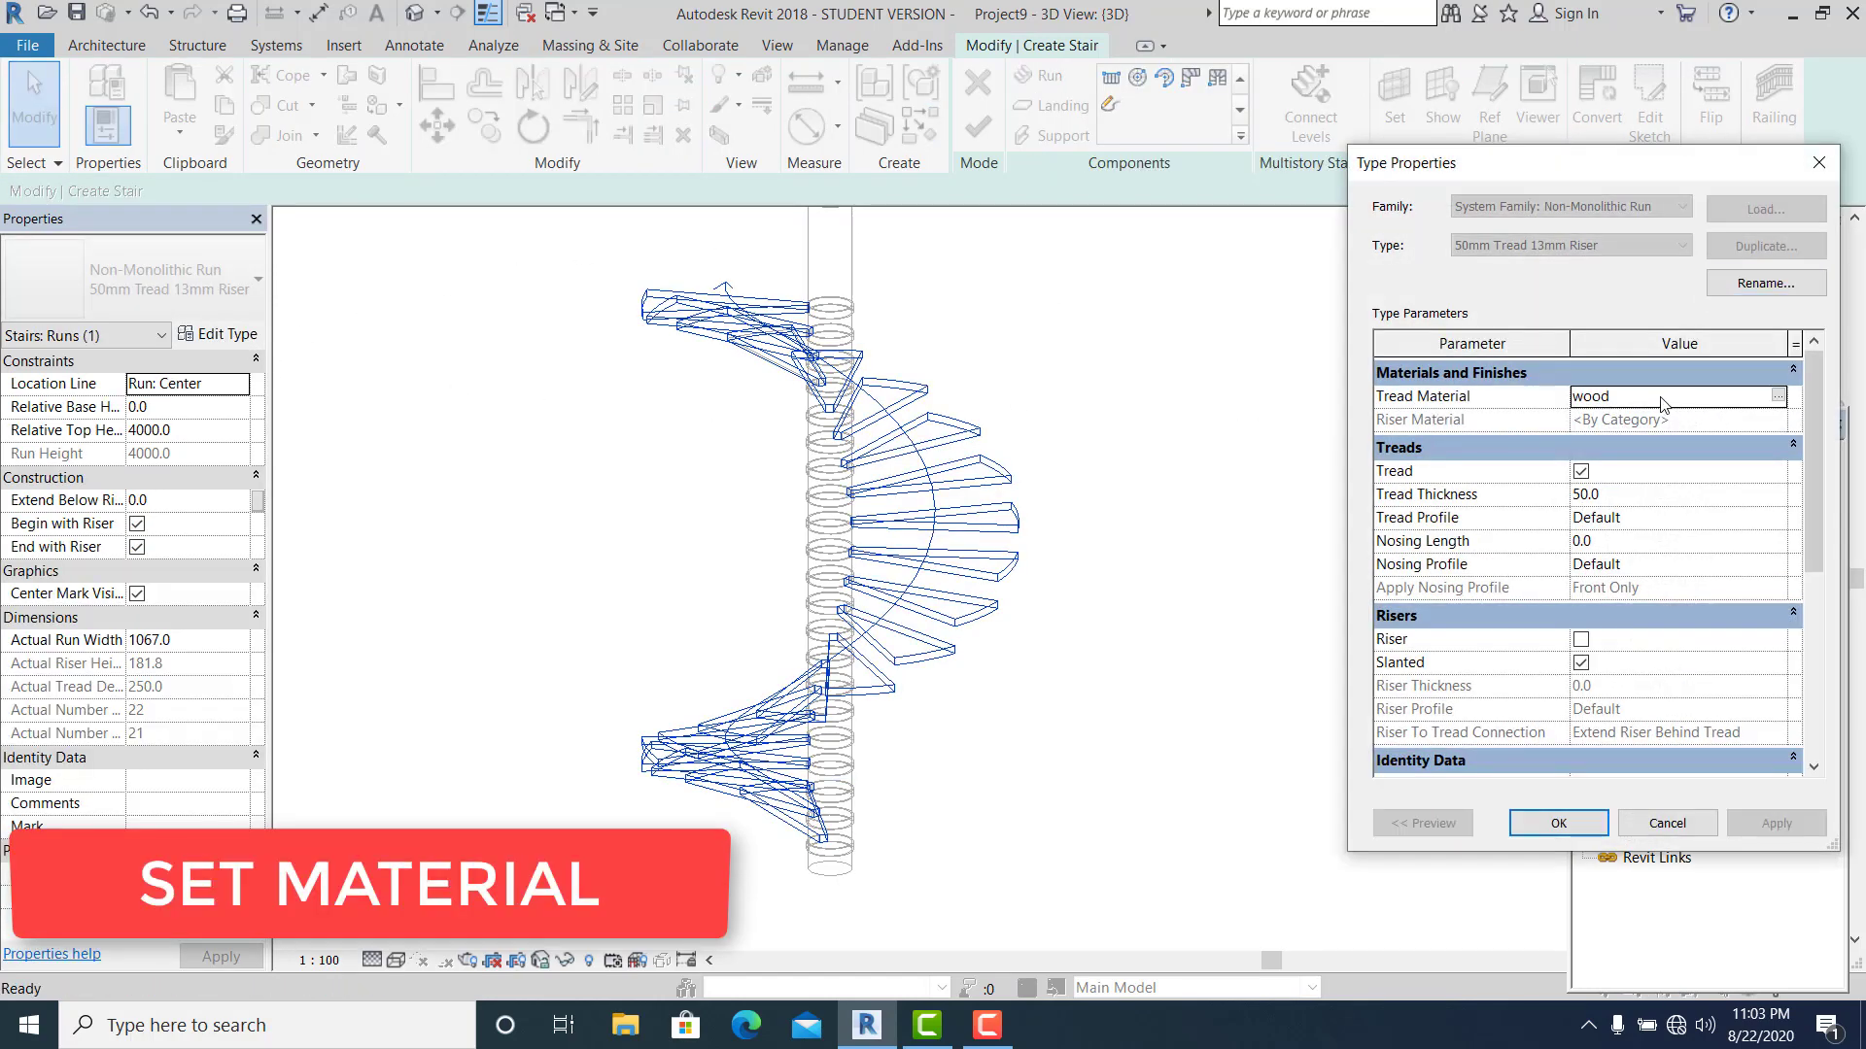
{"action": "left_click", "coordinate": [1636, 397]}
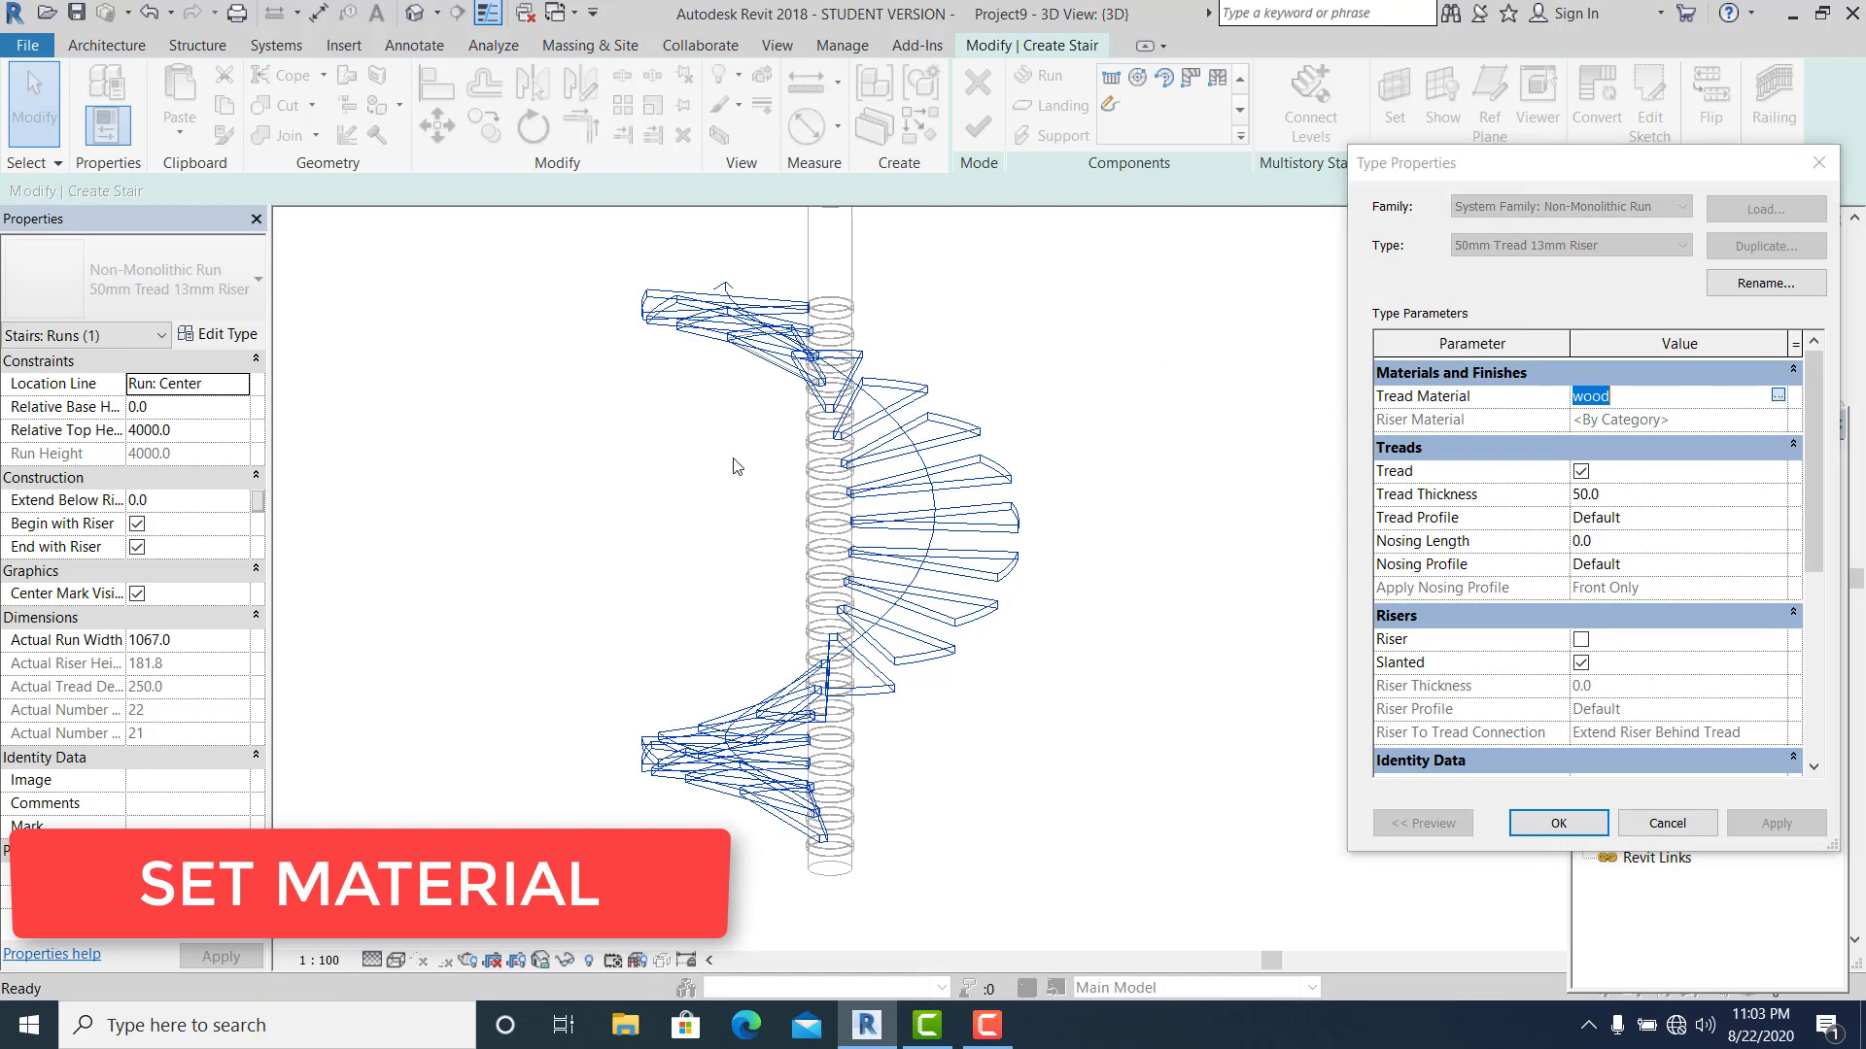
{"action": "left_click", "coordinate": [1777, 395]}
{"action": "left_click", "coordinate": [1400, 762]}
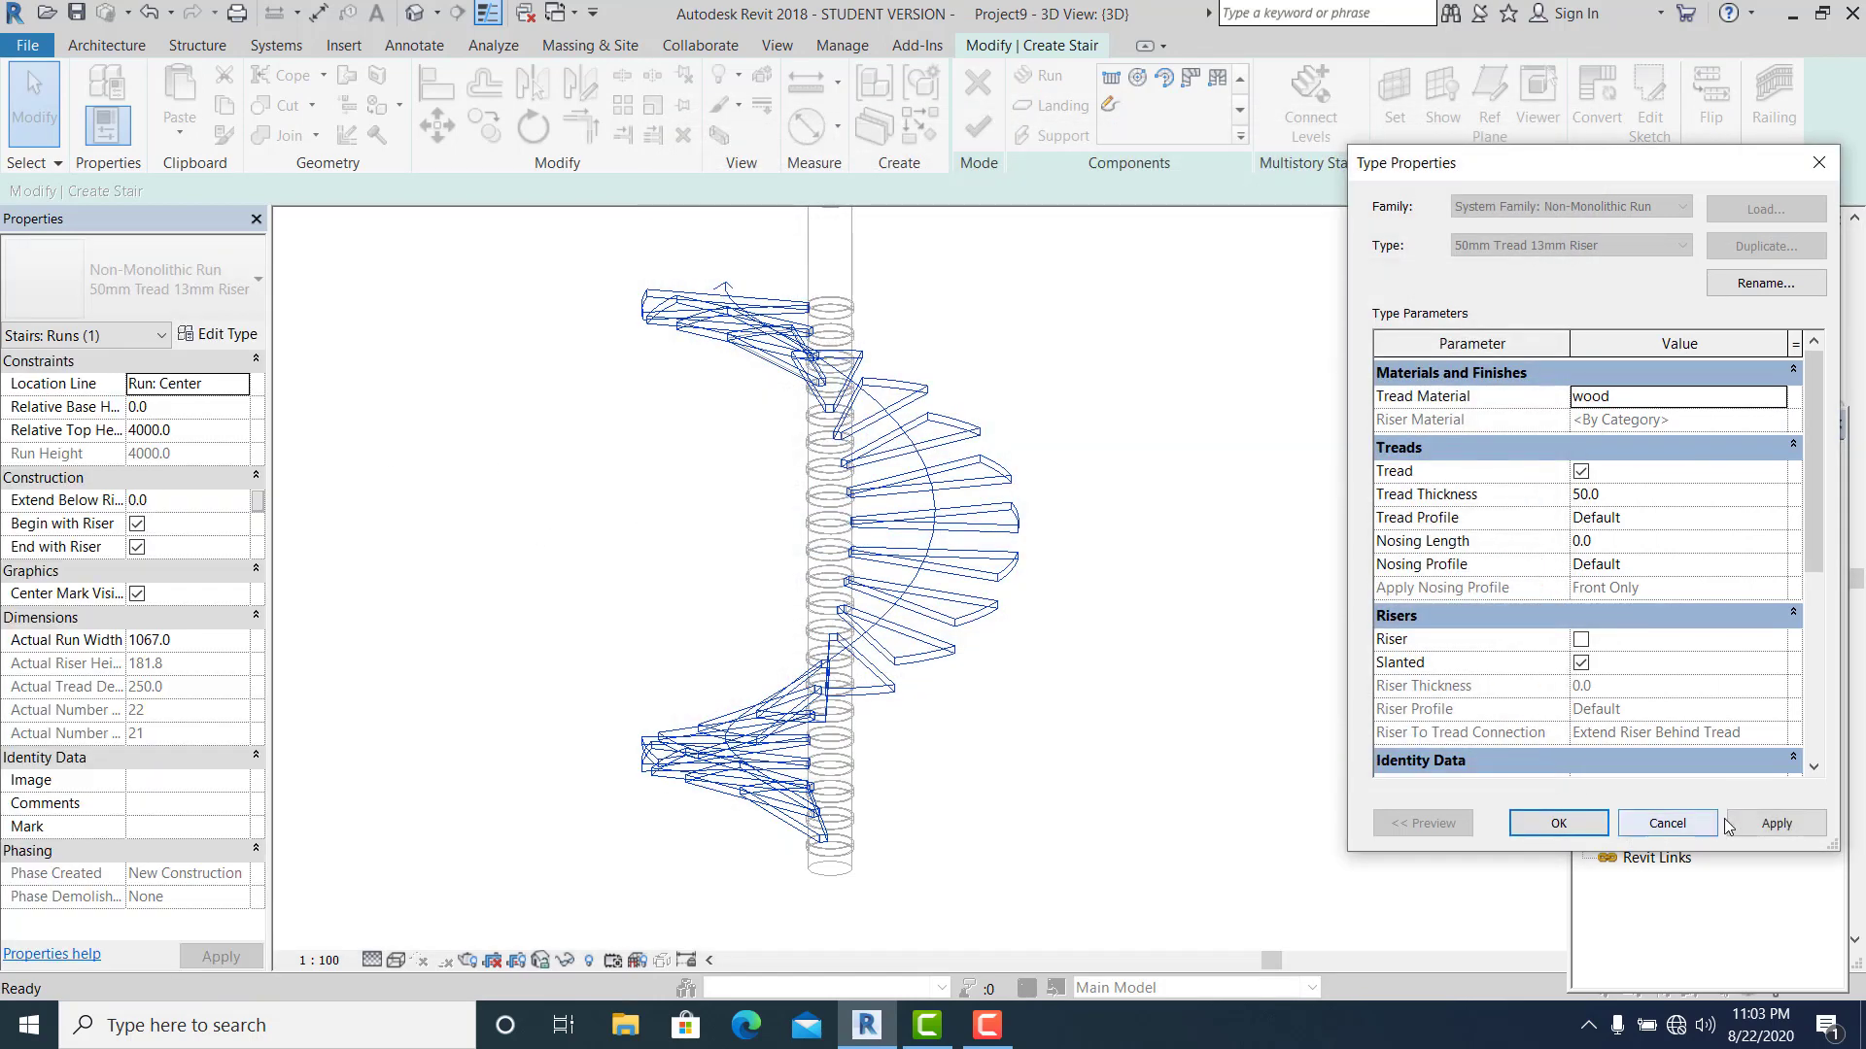
{"action": "left_click", "coordinate": [1557, 823]}
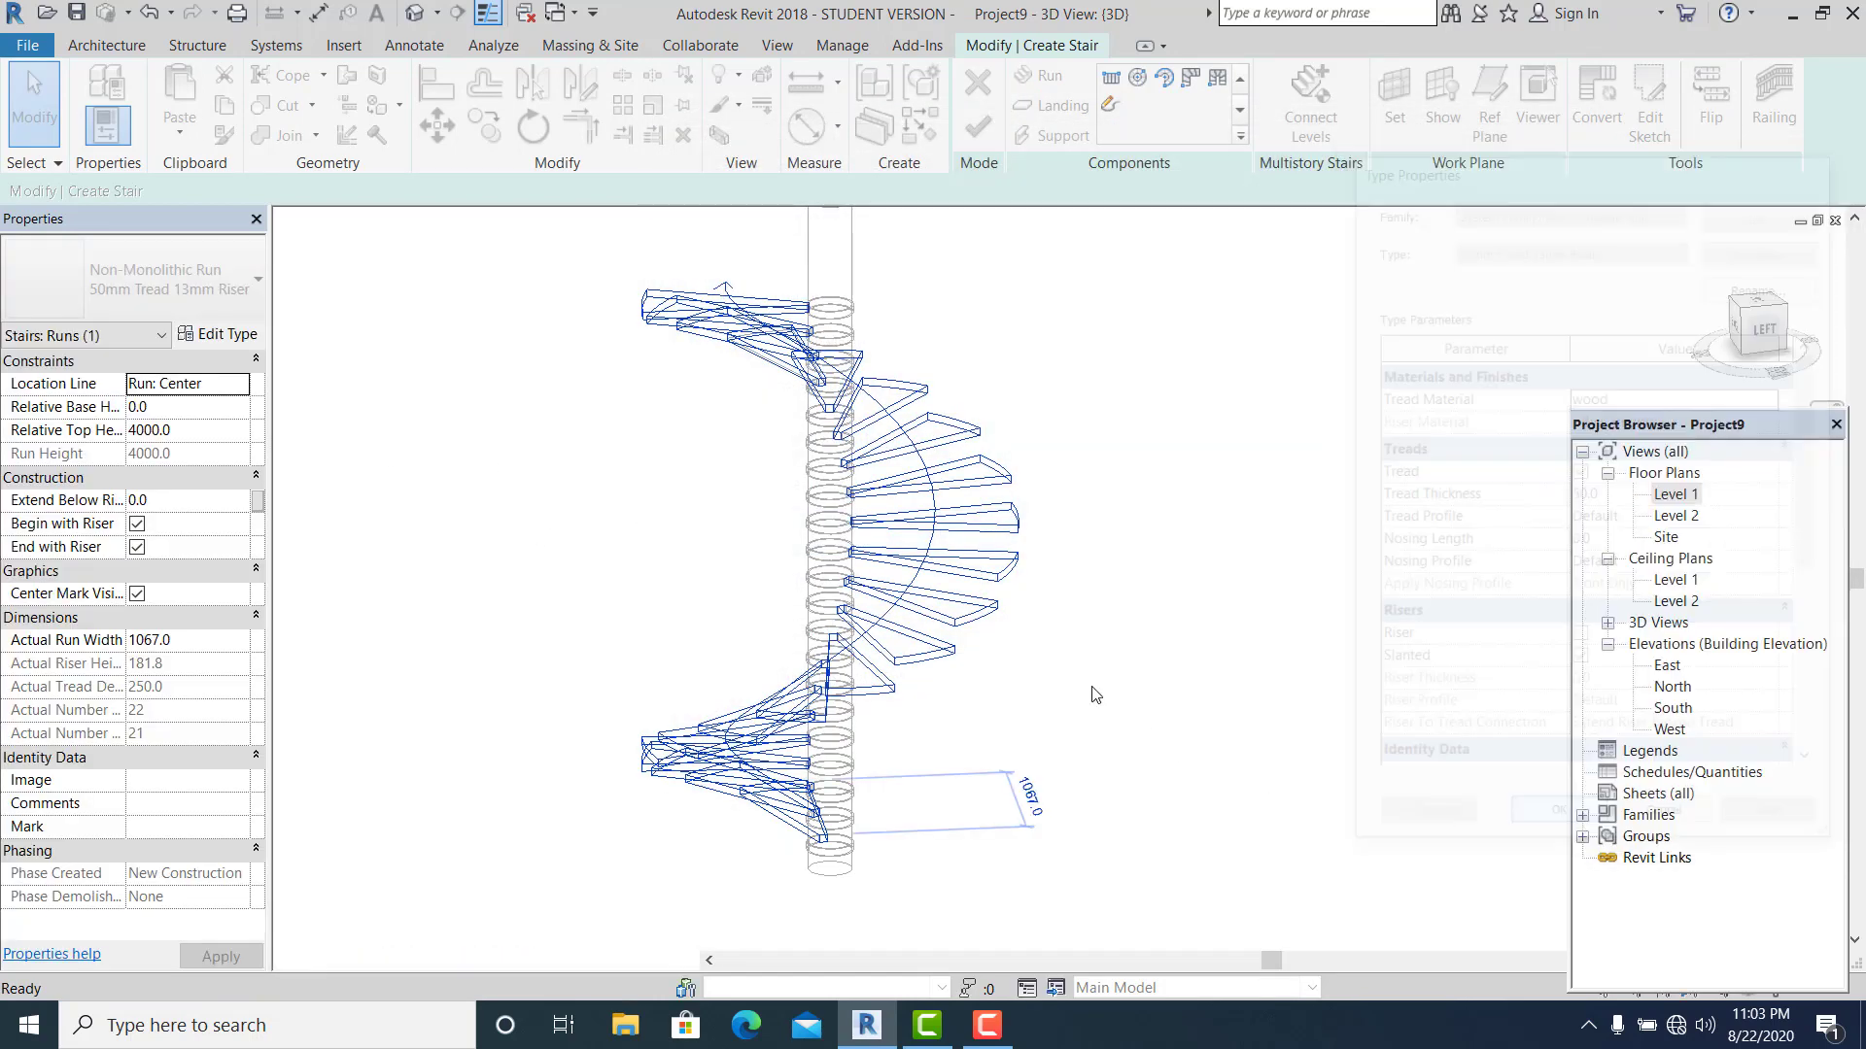
{"action": "left_click", "coordinate": [1067, 334]}
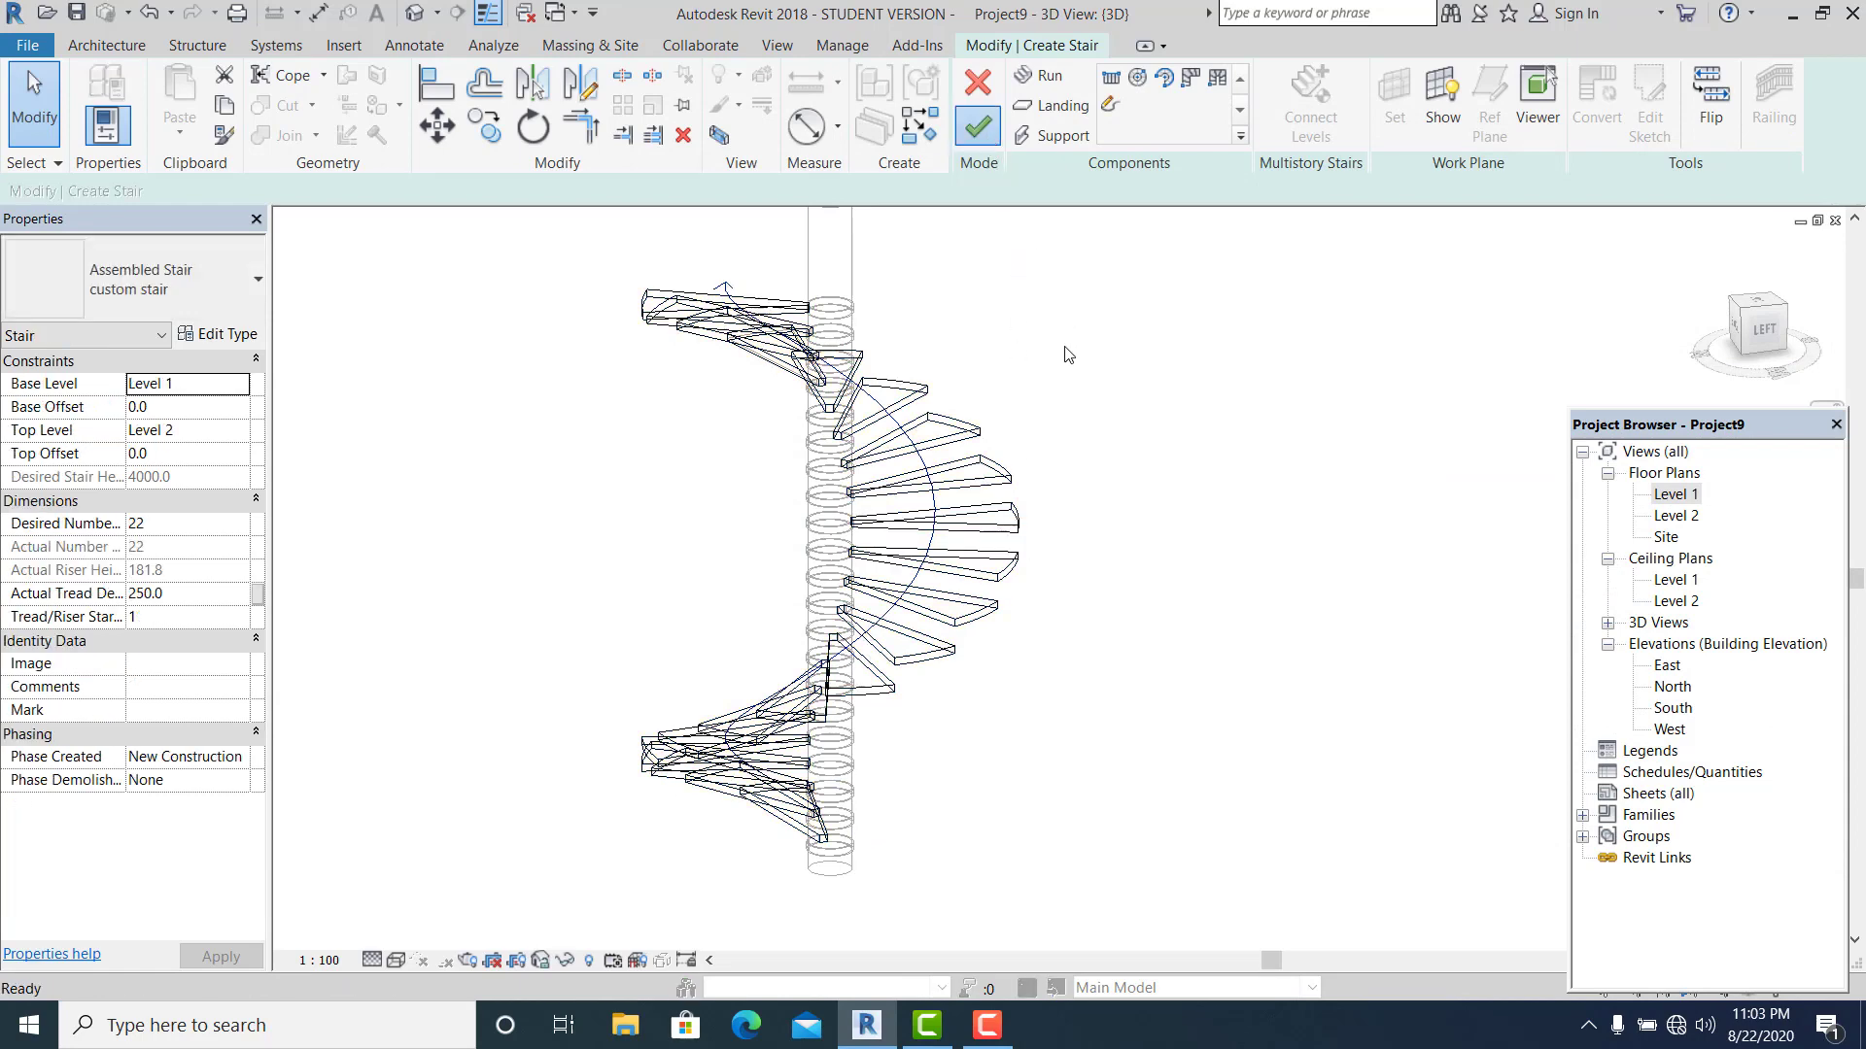
{"action": "middle_click_drag", "start_coordinate": [1069, 408], "coordinate": [1110, 584]}
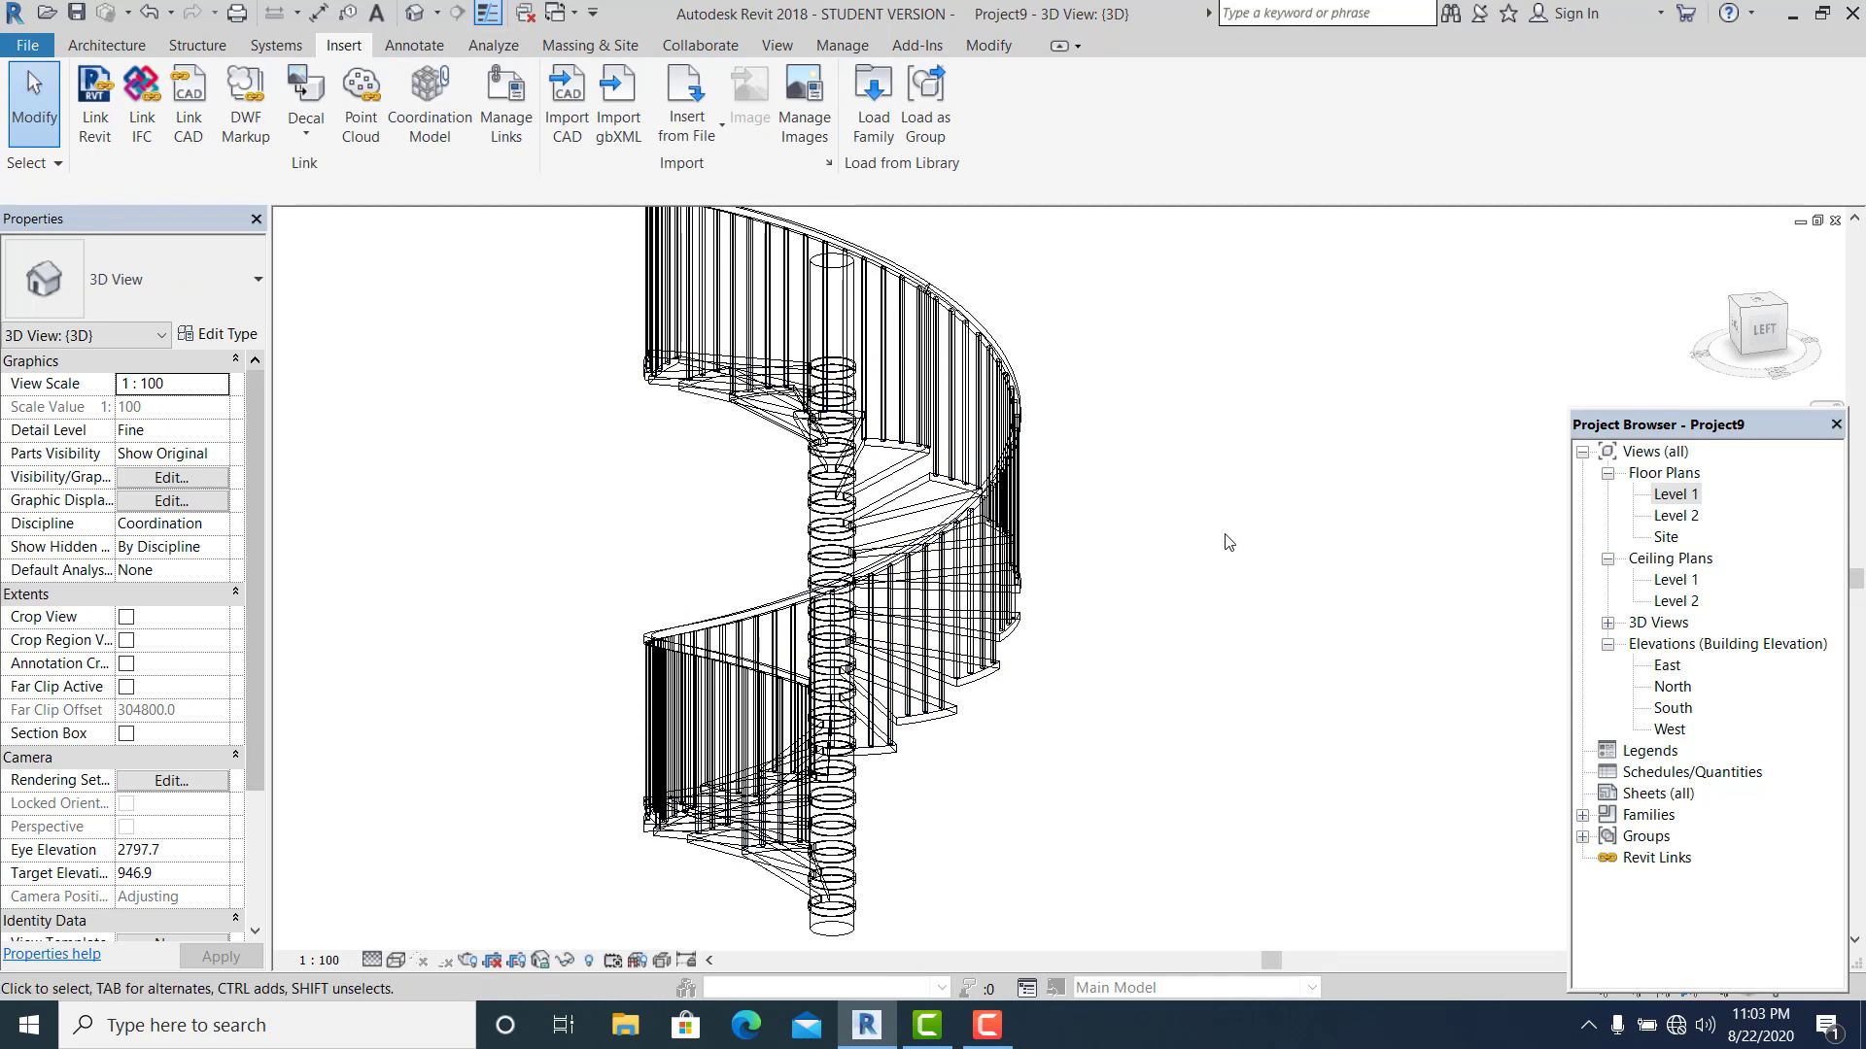
Step: Change the spiral stair's railing type to Glass Panel - Bottom Fill
{"action": "left_click", "coordinate": [1017, 365]}
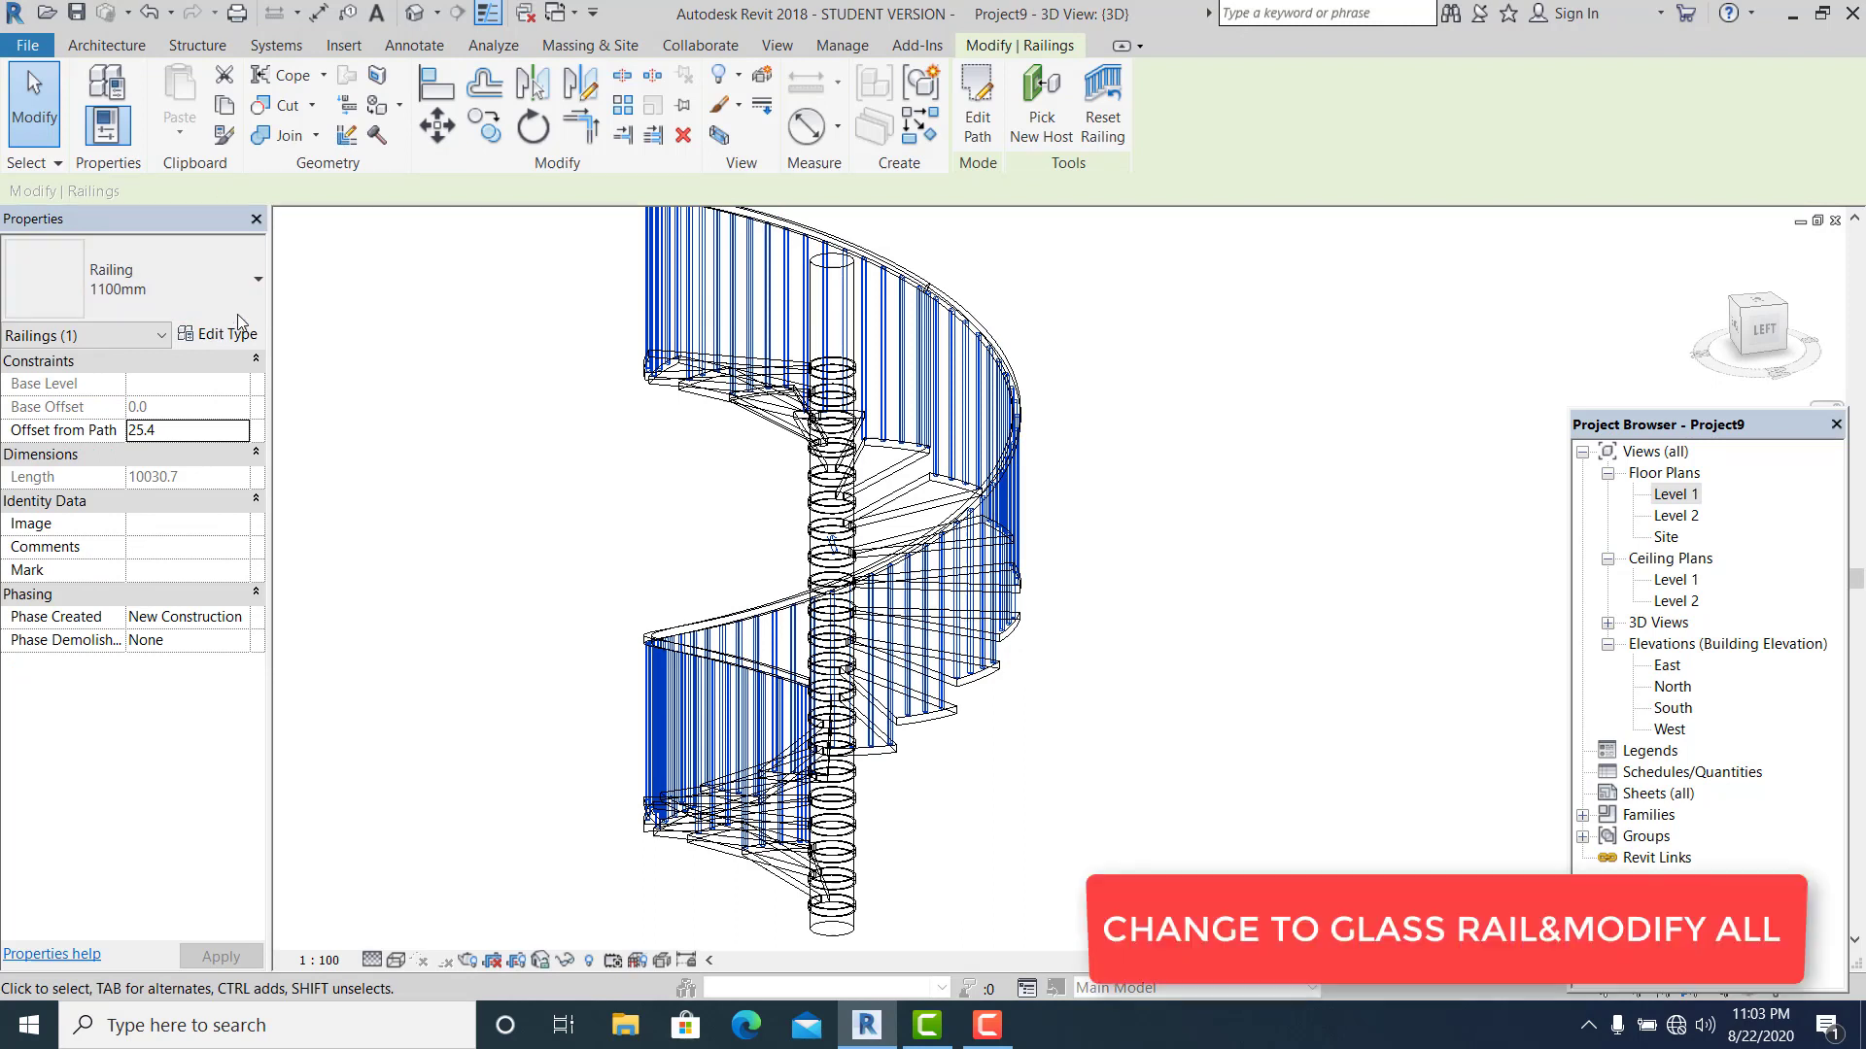
{"action": "left_click", "coordinate": [253, 281]}
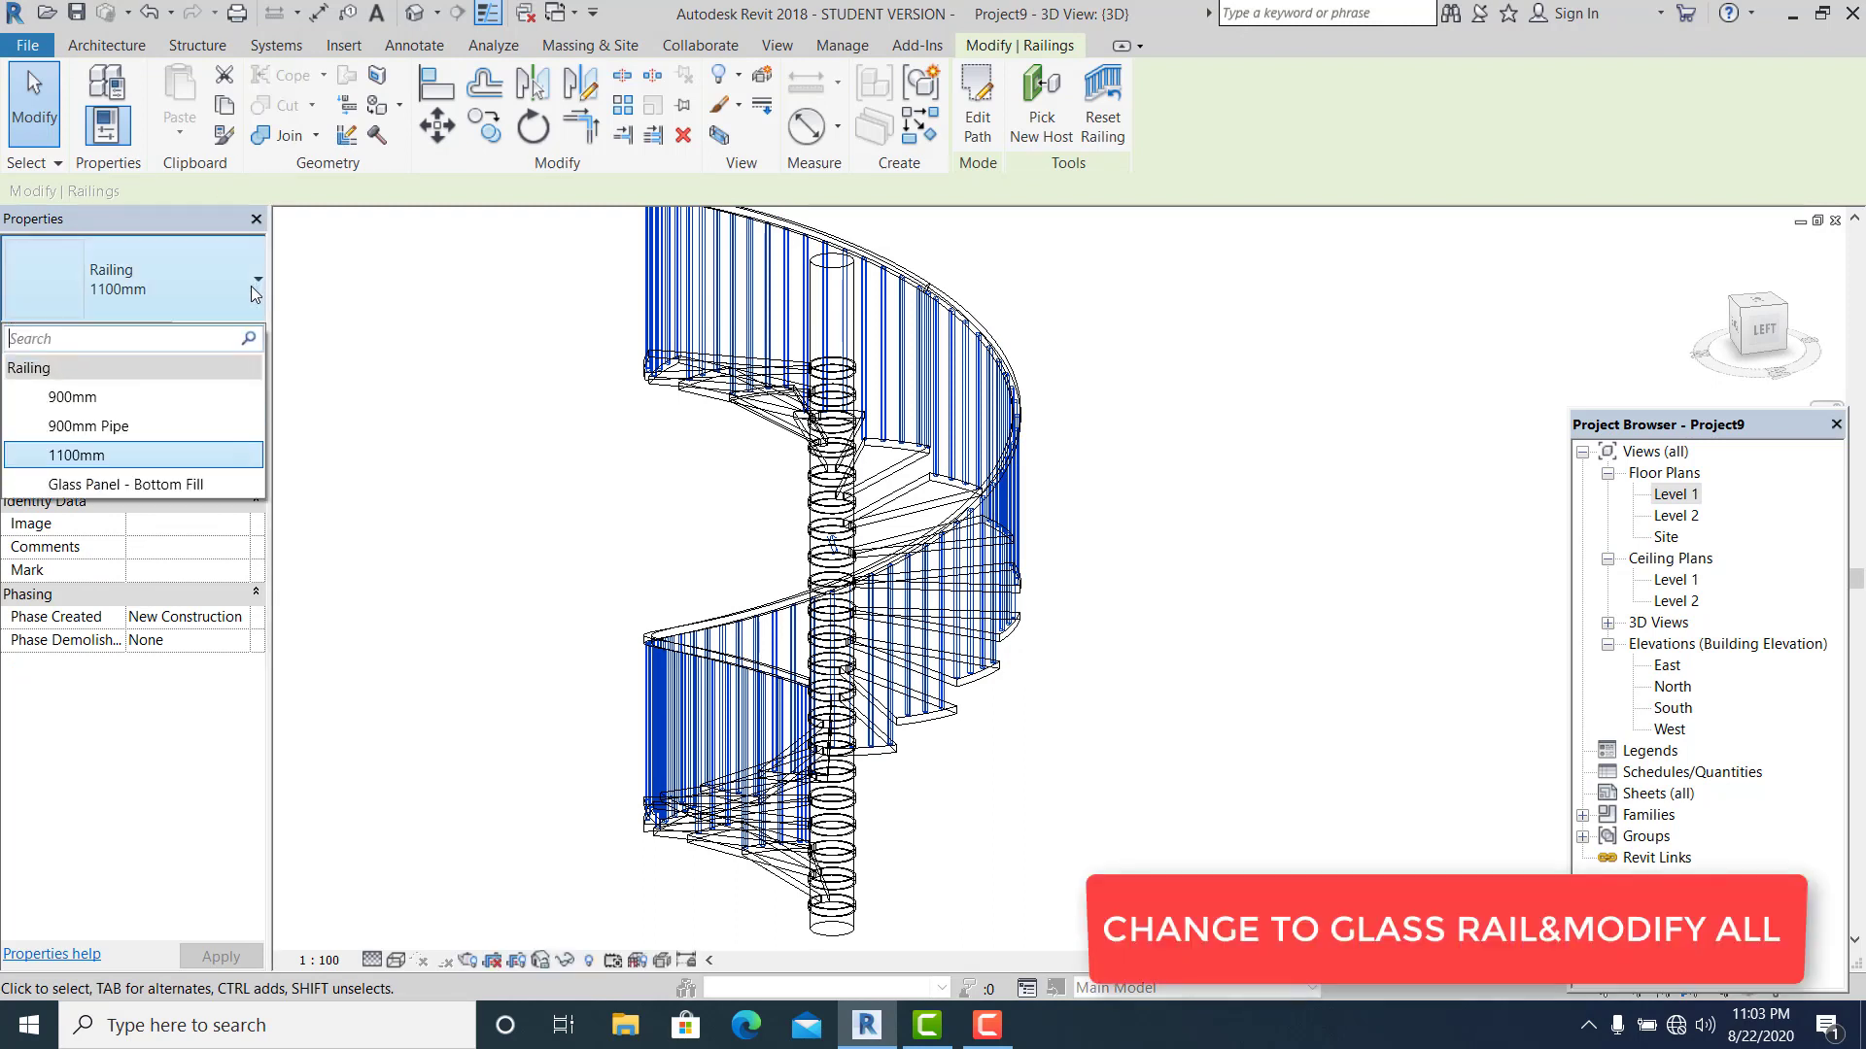
{"action": "left_click", "coordinate": [78, 486]}
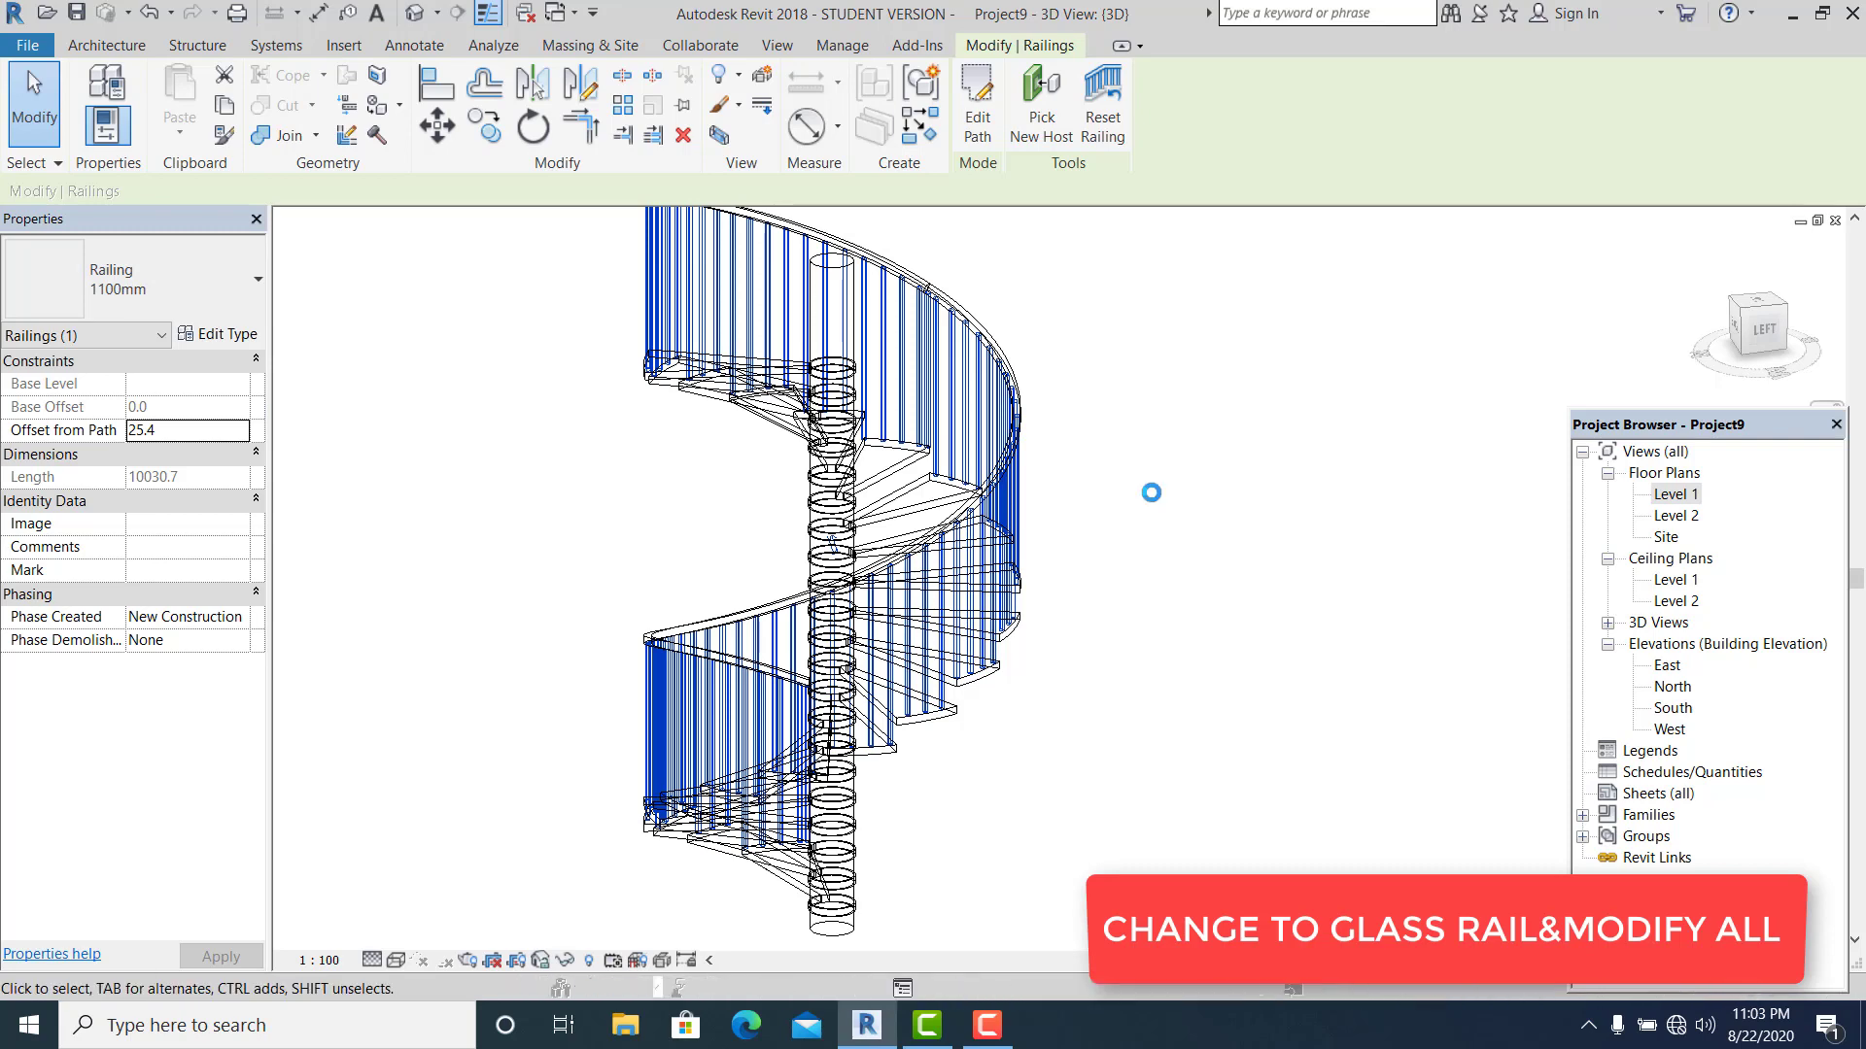
{"action": "left_click", "coordinate": [1163, 495]}
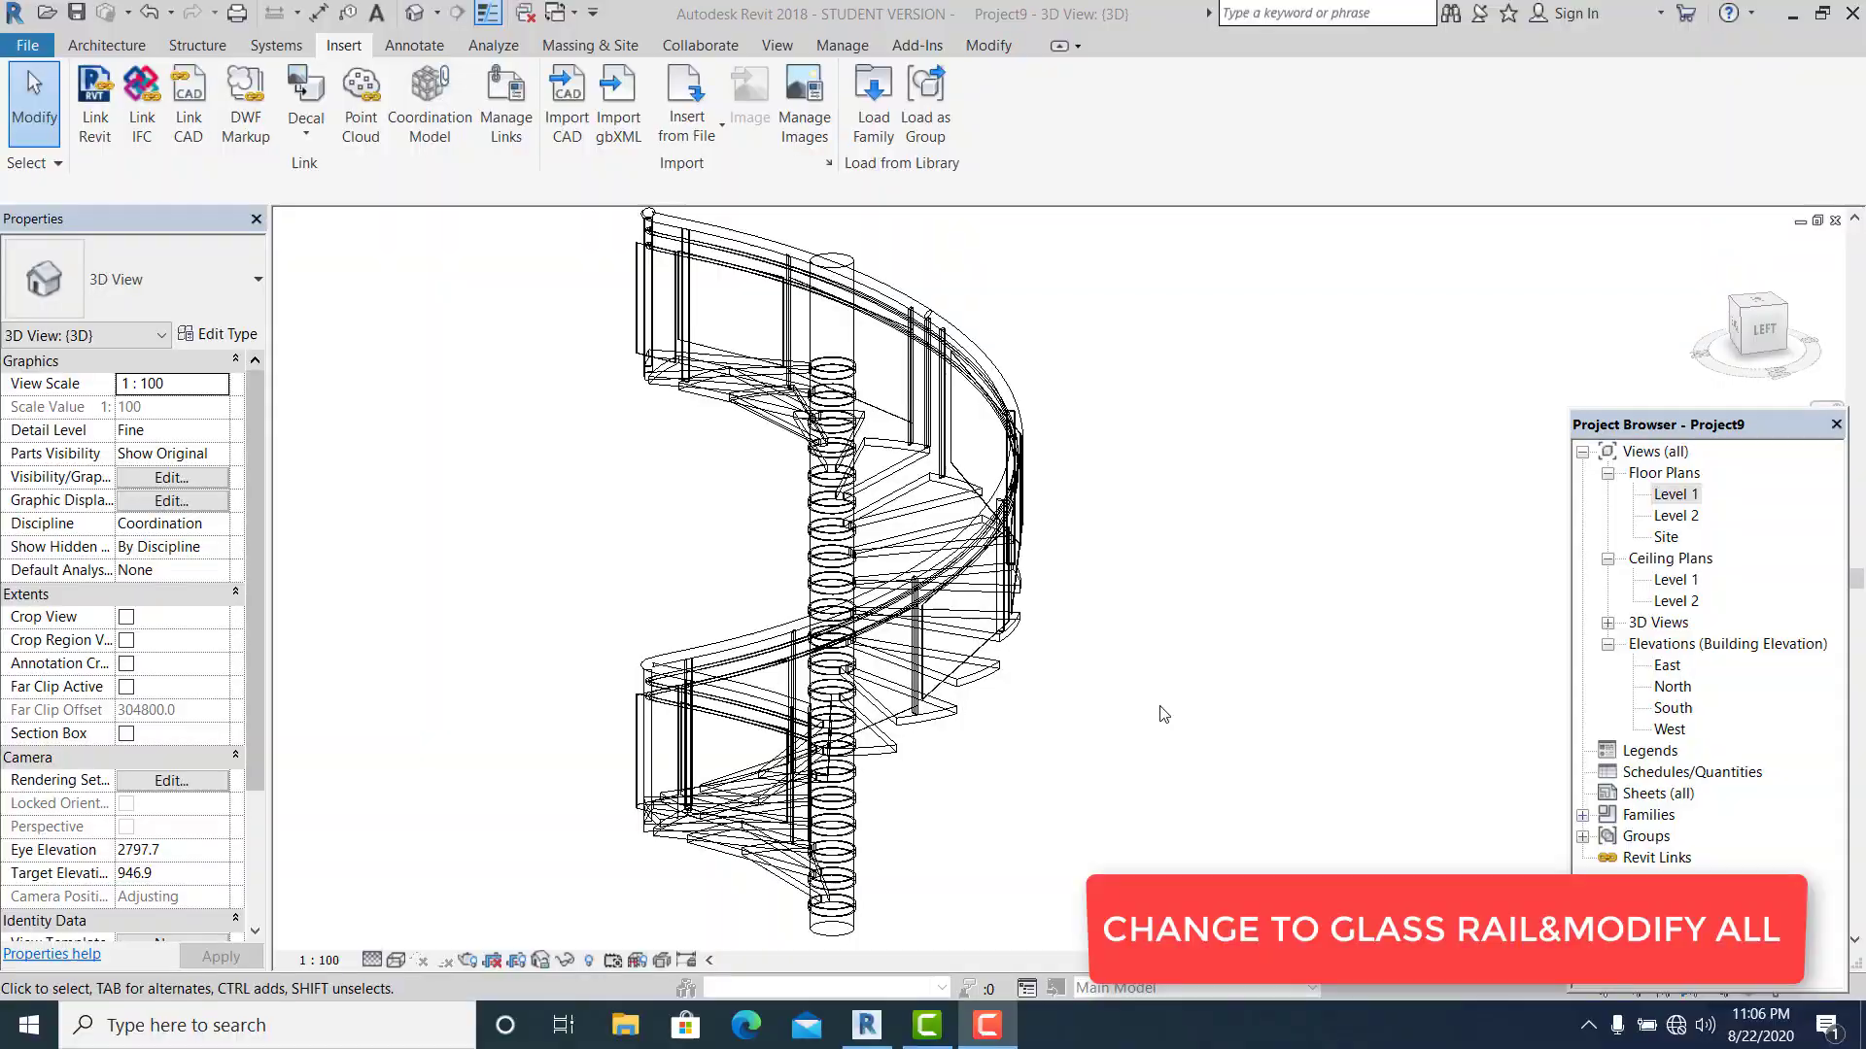
Step: Duplicate the spiral stair's glass panel railing type under the name "wood rail"
{"action": "left_click", "coordinate": [1013, 420]}
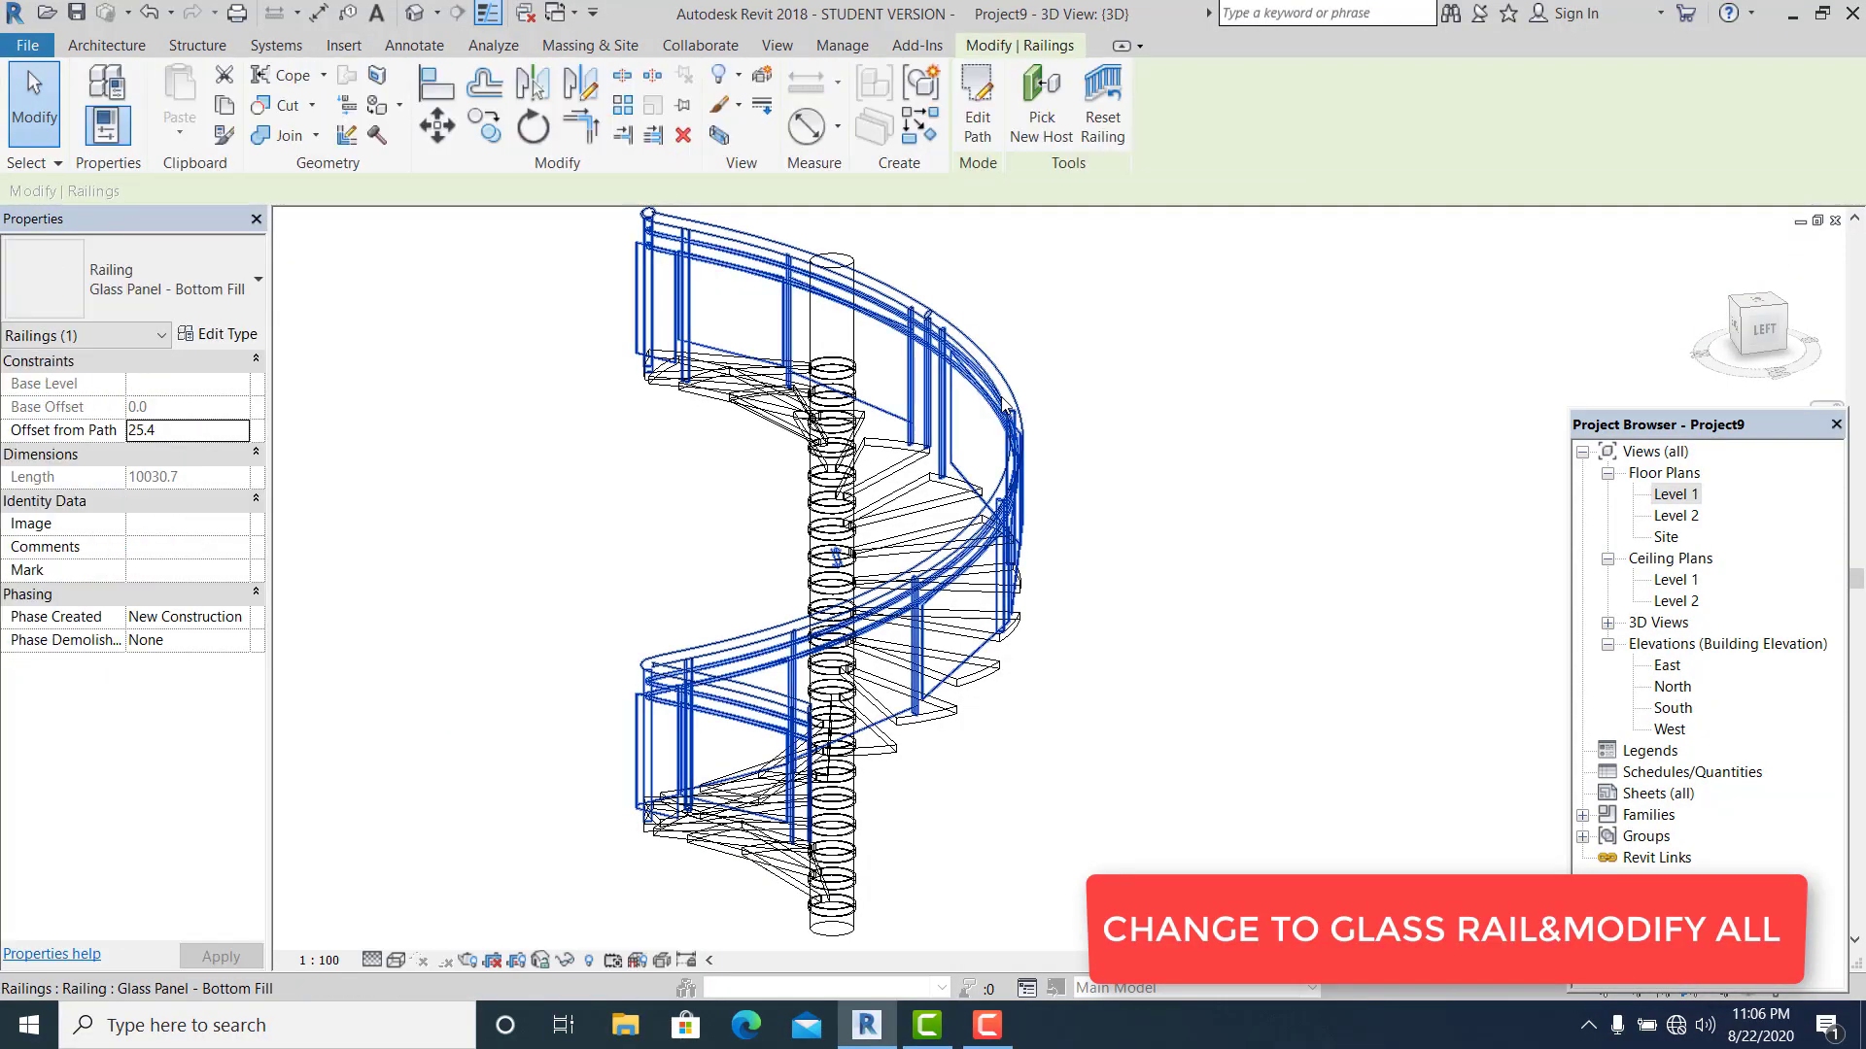
{"action": "left_click", "coordinate": [211, 339]}
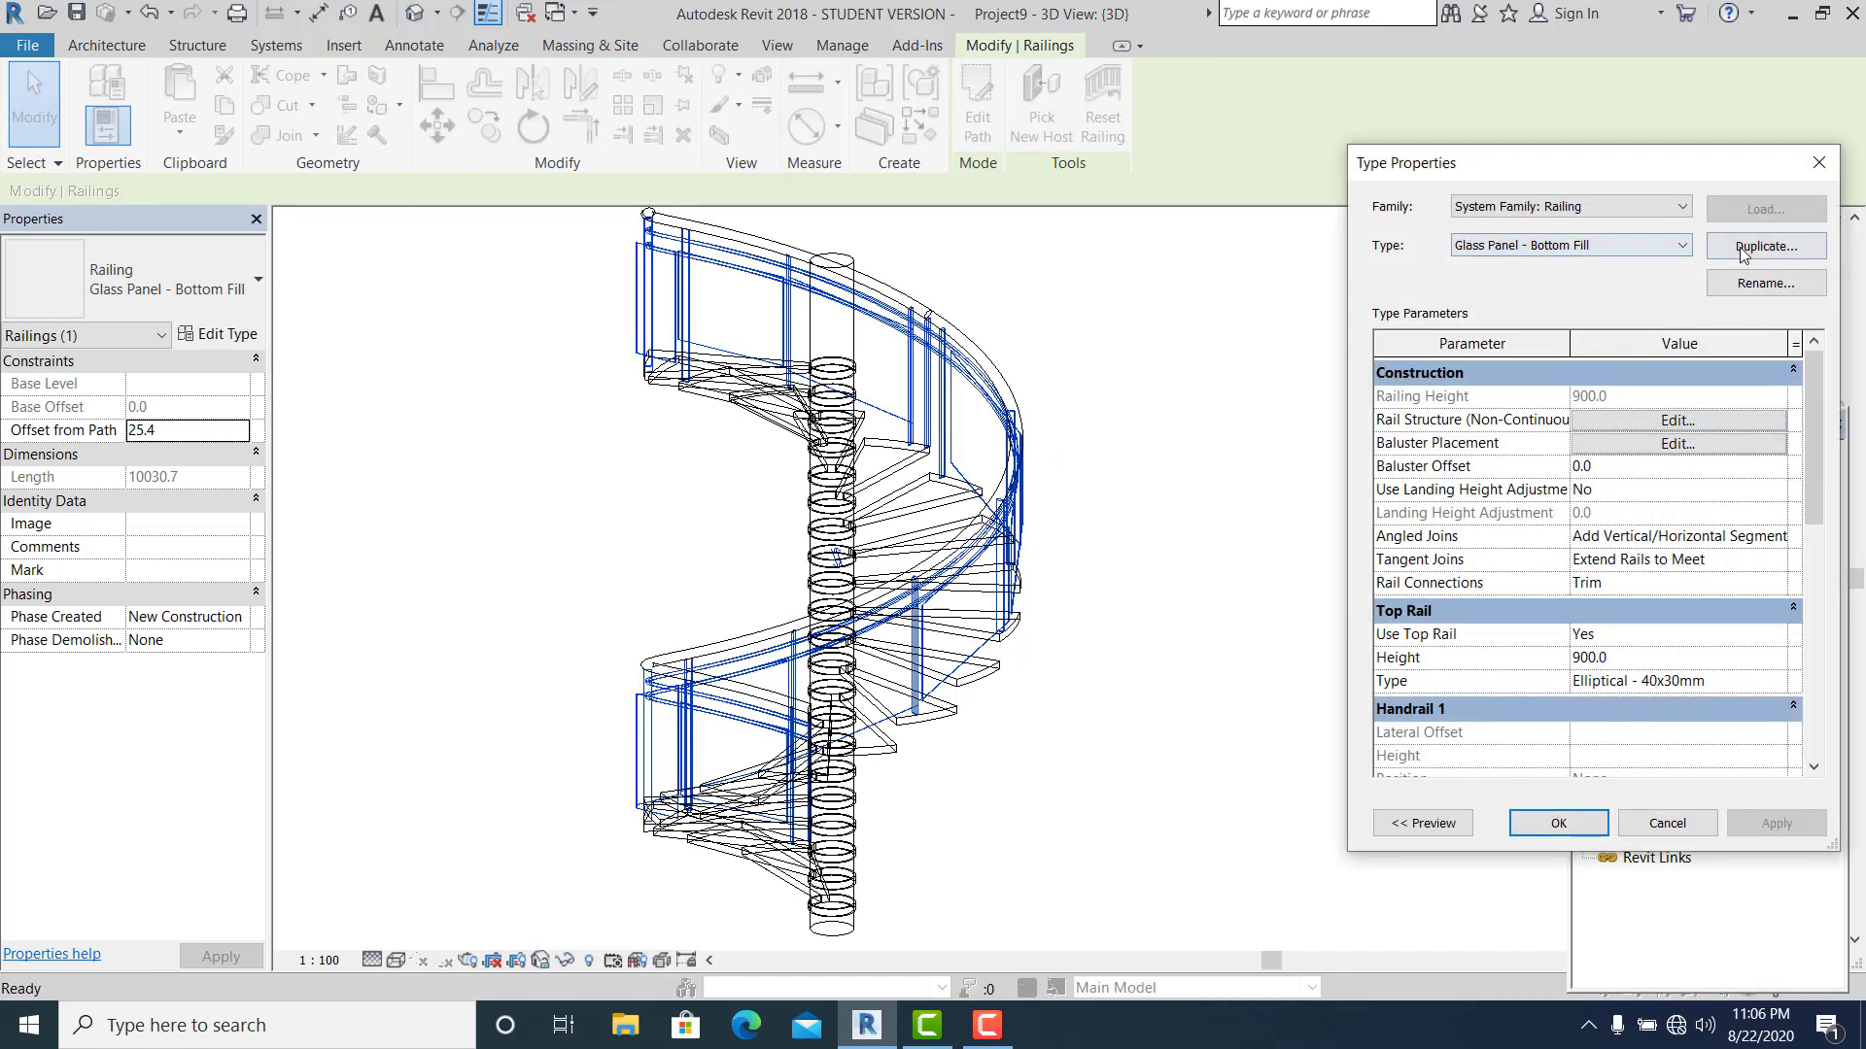
{"action": "left_click", "coordinate": [1746, 251]}
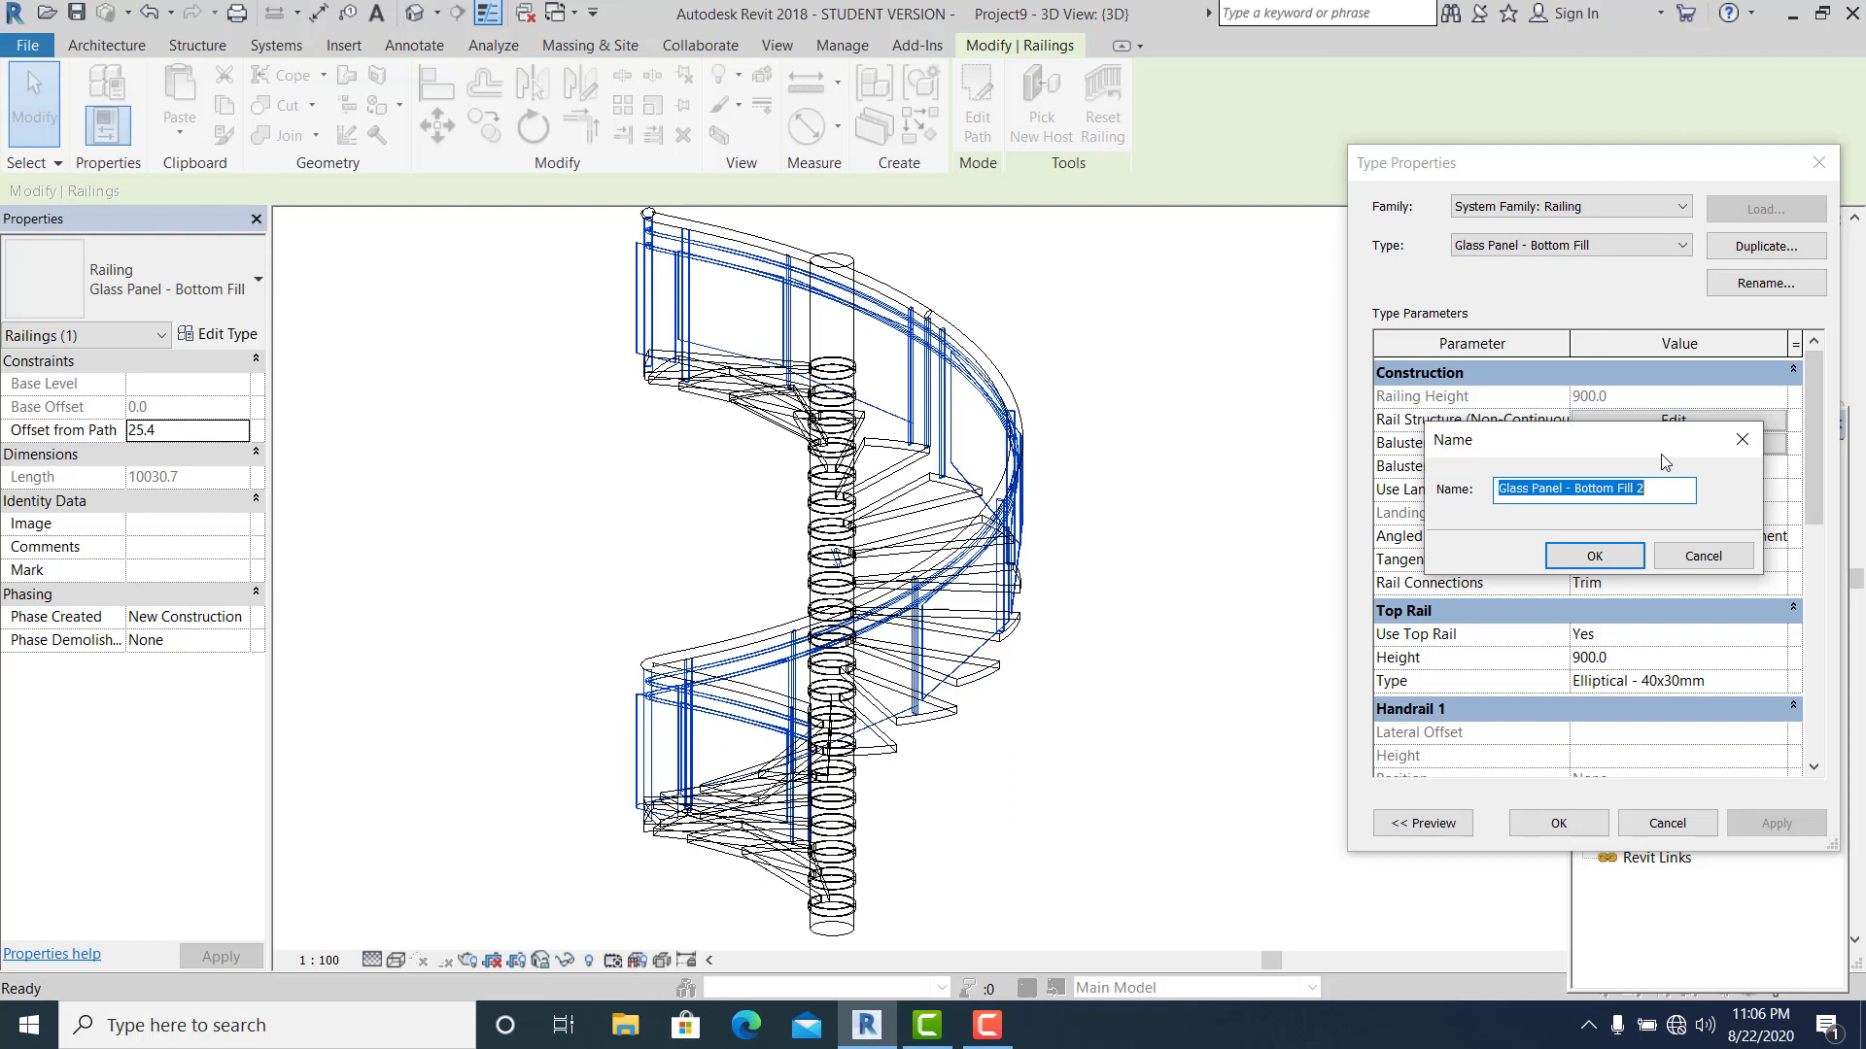
{"action": "type", "text": "glas"}
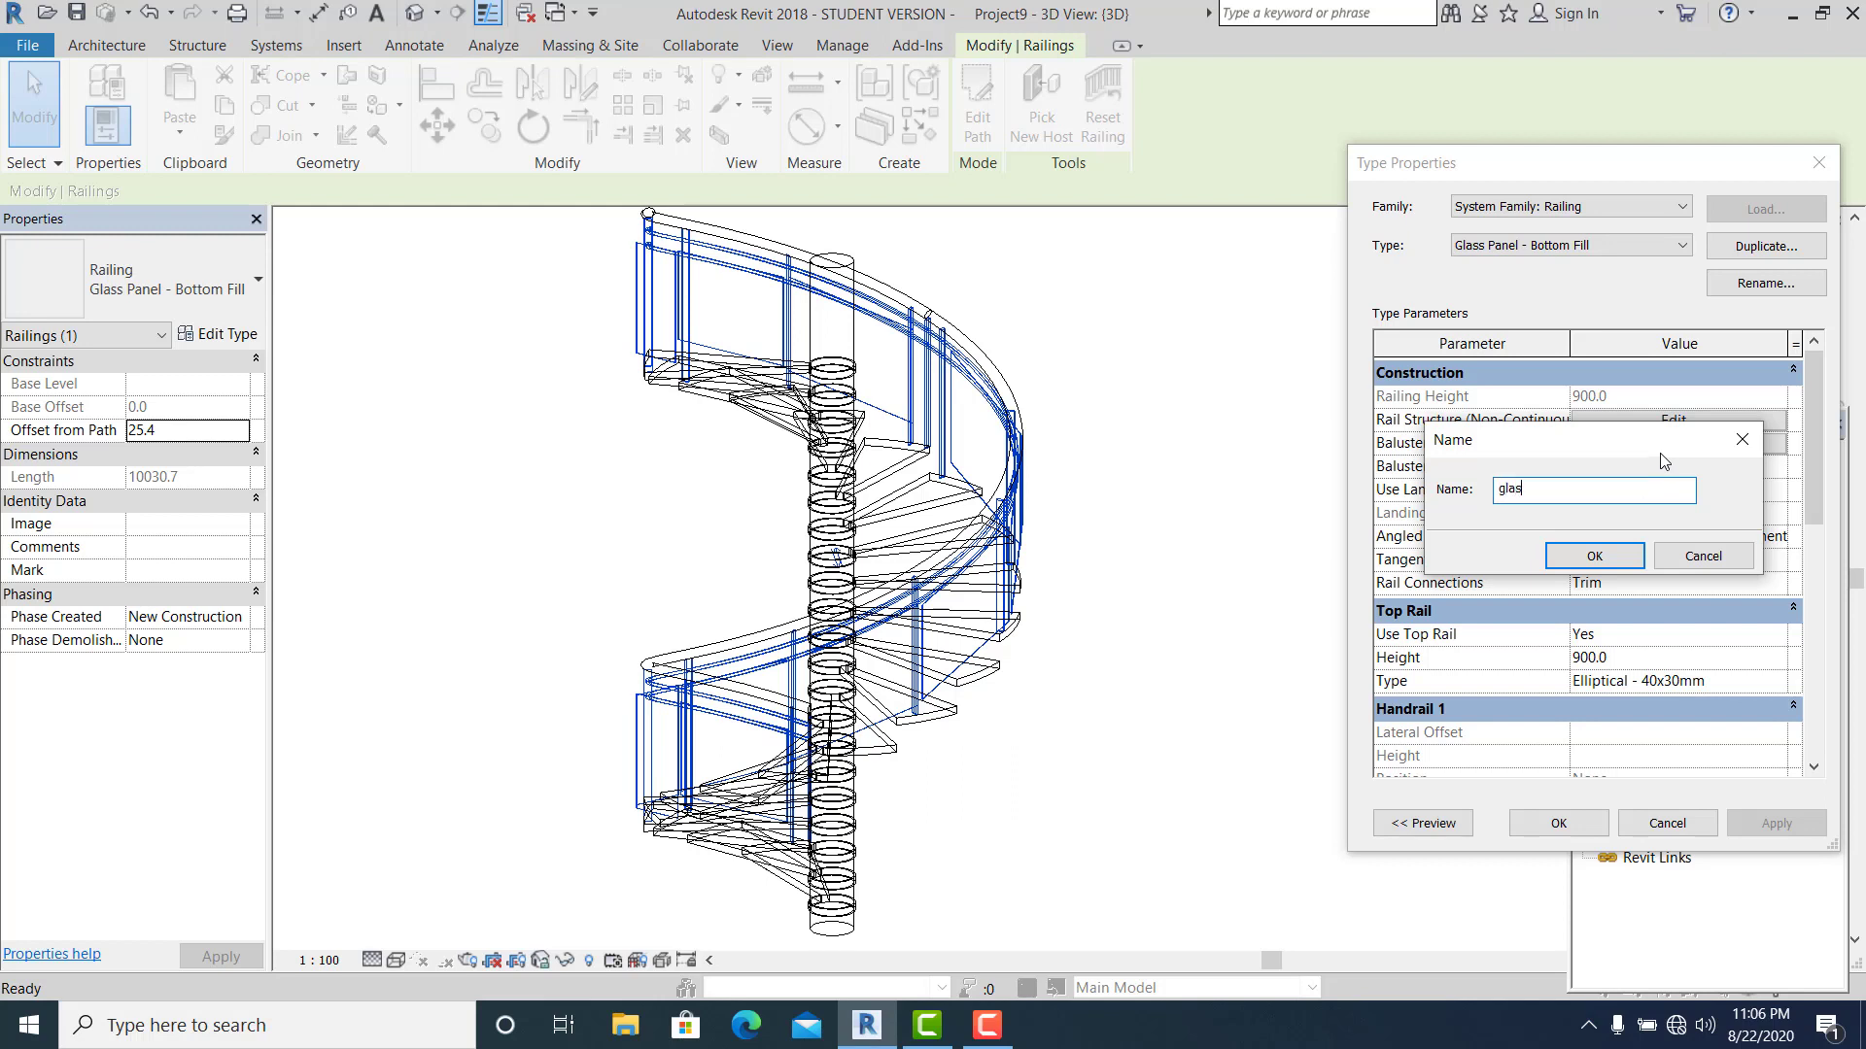
{"action": "type", "text": "s rail"}
{"action": "double_click", "coordinate": [1516, 488]}
{"action": "type", "text": "wood rail"}
{"action": "left_click", "coordinate": [1589, 552]}
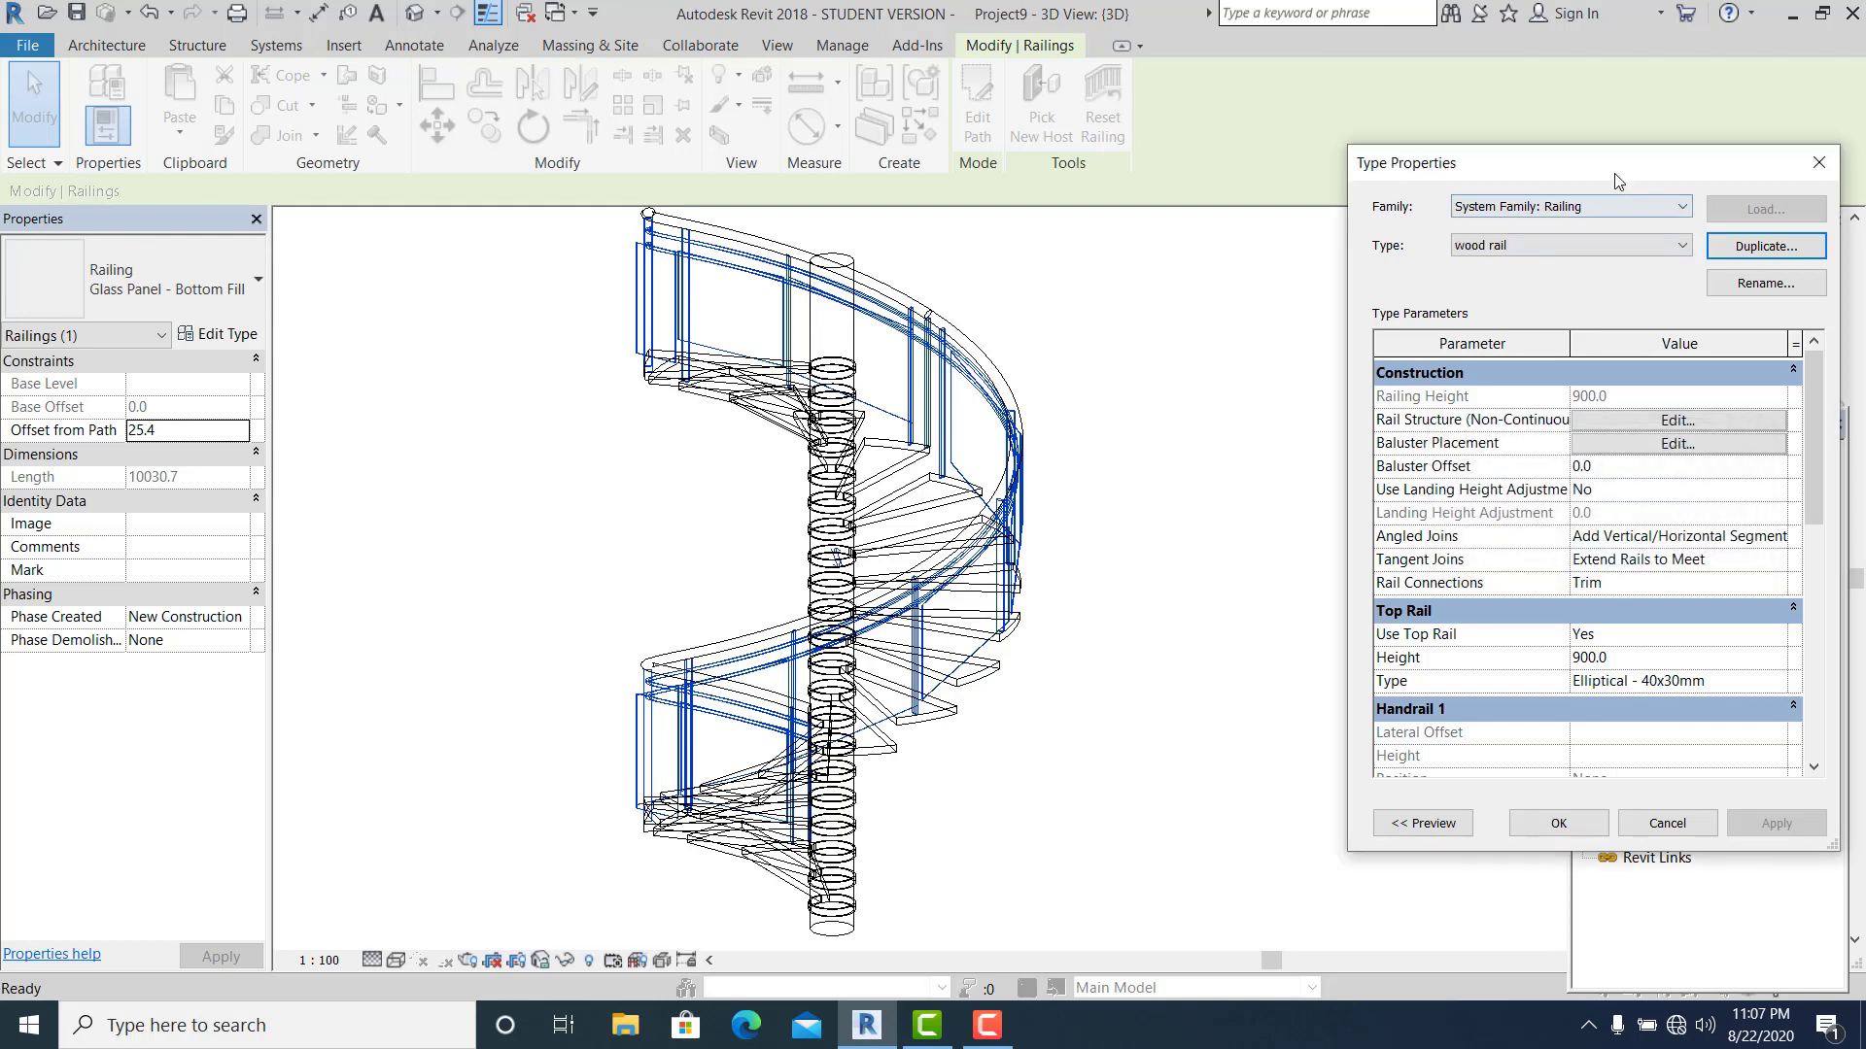
Step: Set the material of the wood rail type's Elliptical - 40x30mm top rail to wood
{"action": "left_click_drag", "start_coordinate": [1590, 180], "coordinate": [1361, 168]}
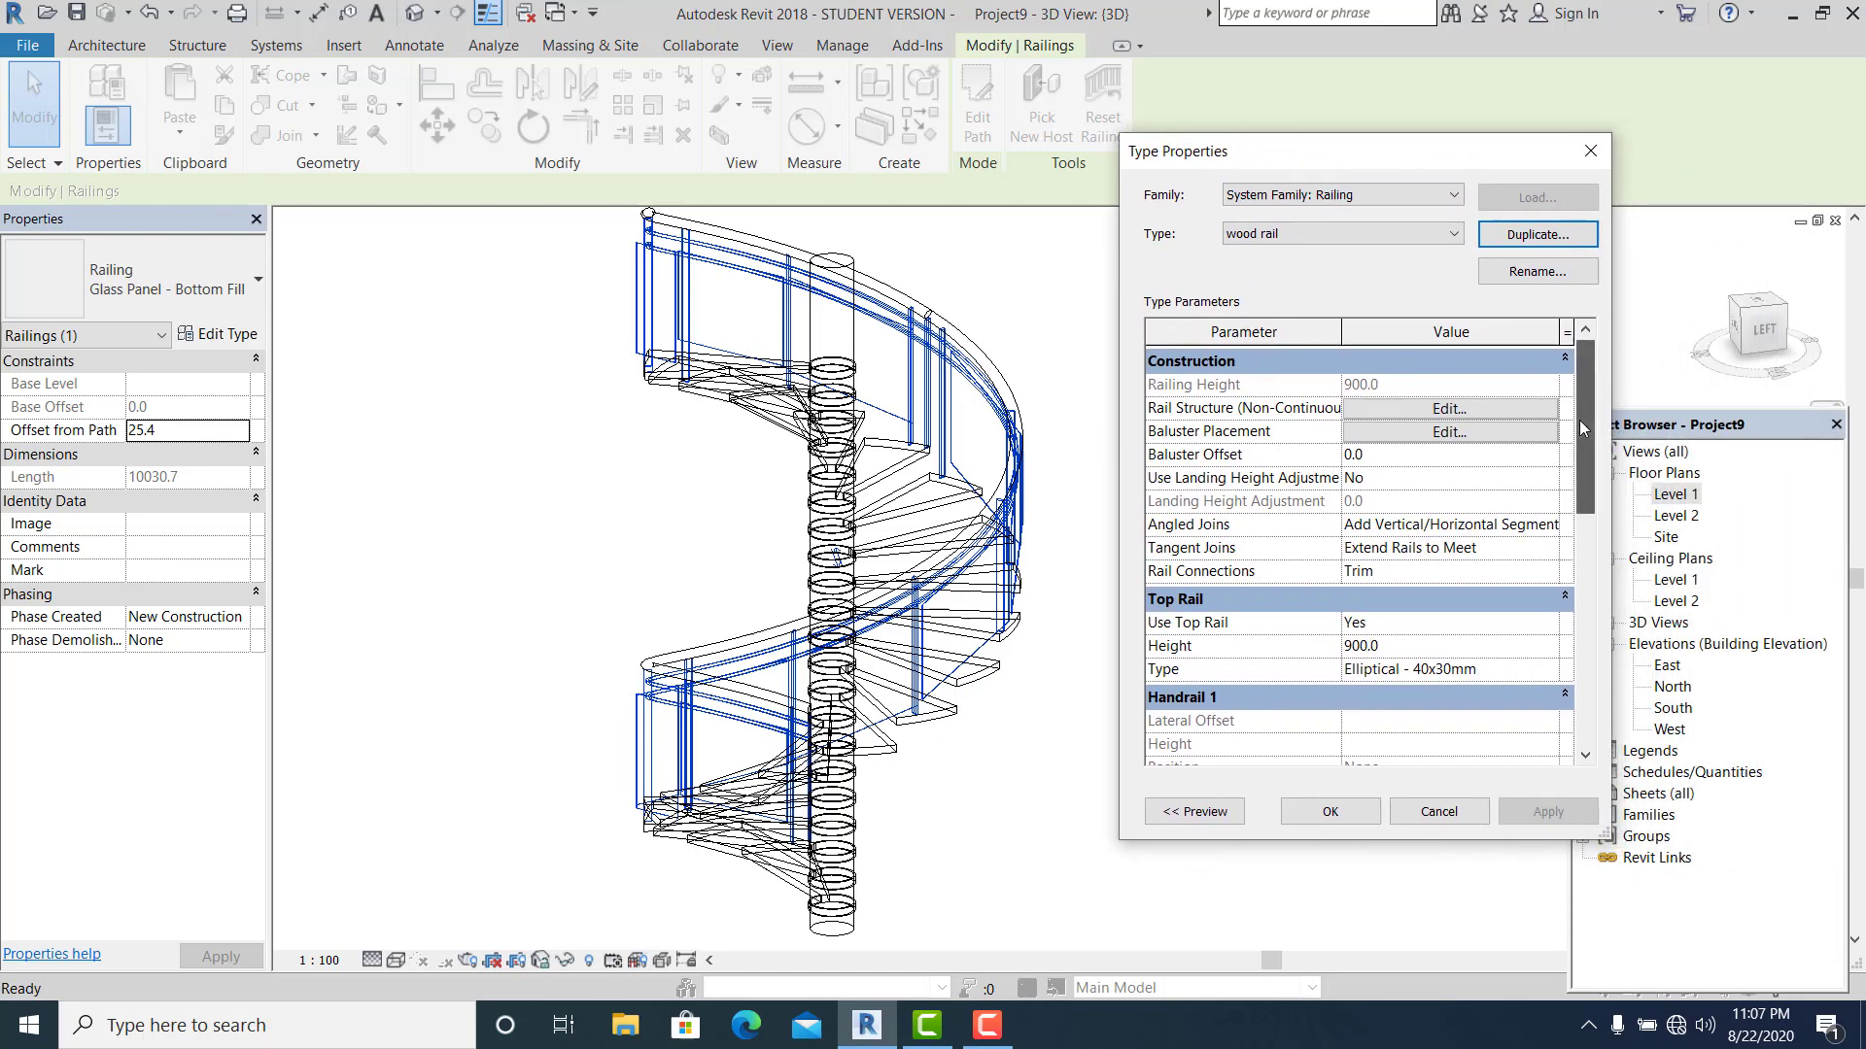
{"action": "left_click_drag", "start_coordinate": [1578, 420], "coordinate": [1578, 472]}
{"action": "left_click", "coordinate": [1552, 571]}
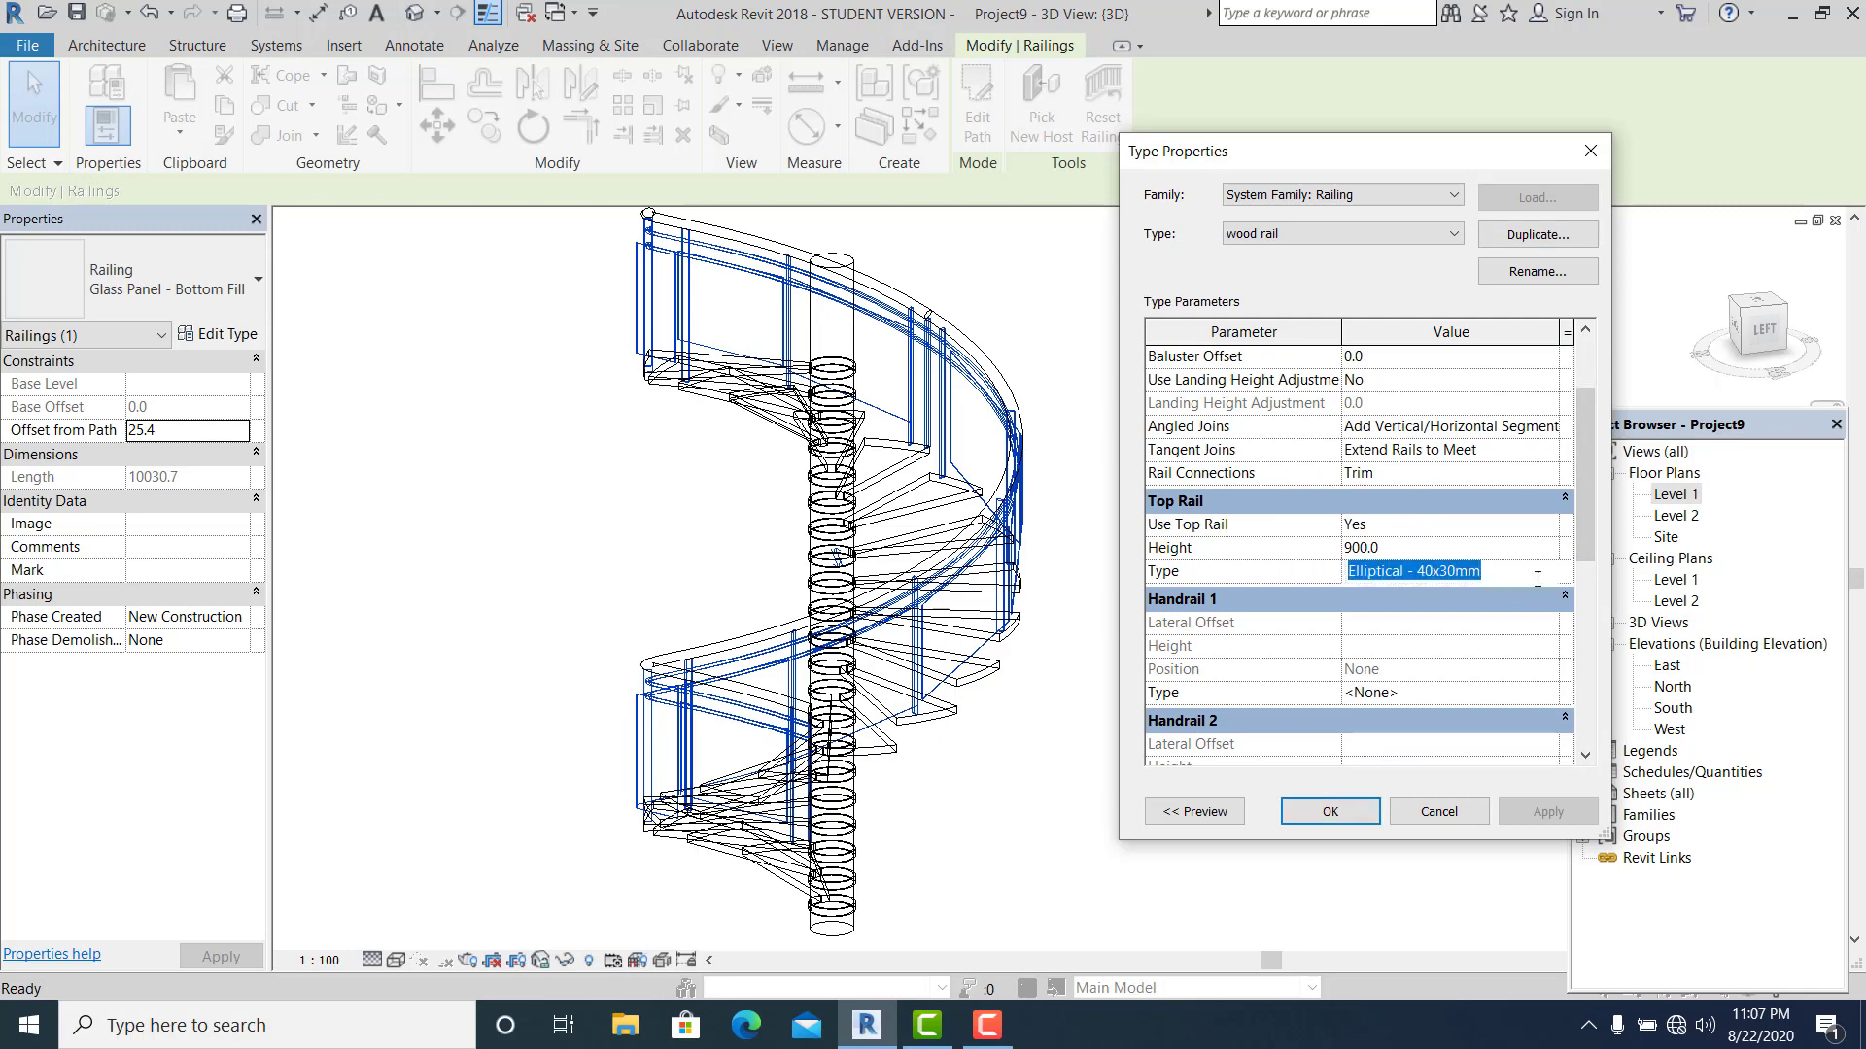
{"action": "left_click", "coordinate": [1552, 571]}
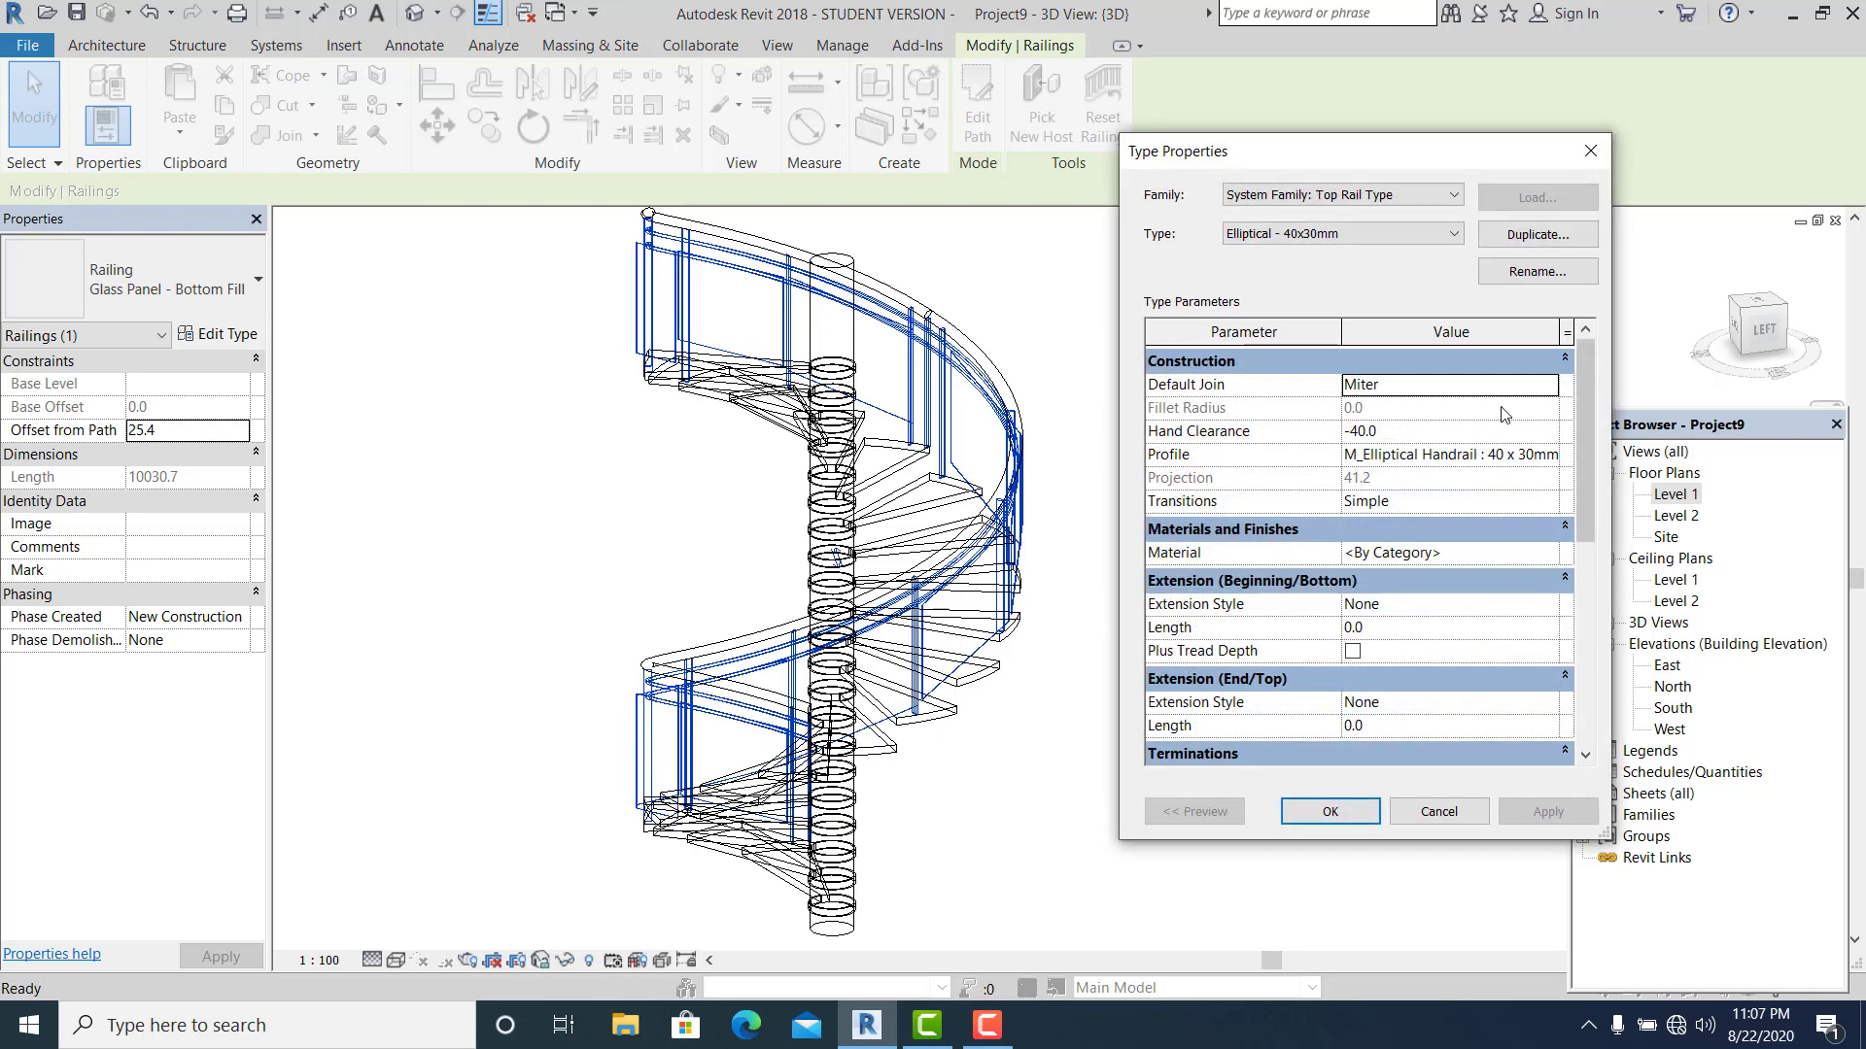
{"action": "left_click", "coordinate": [1514, 558]}
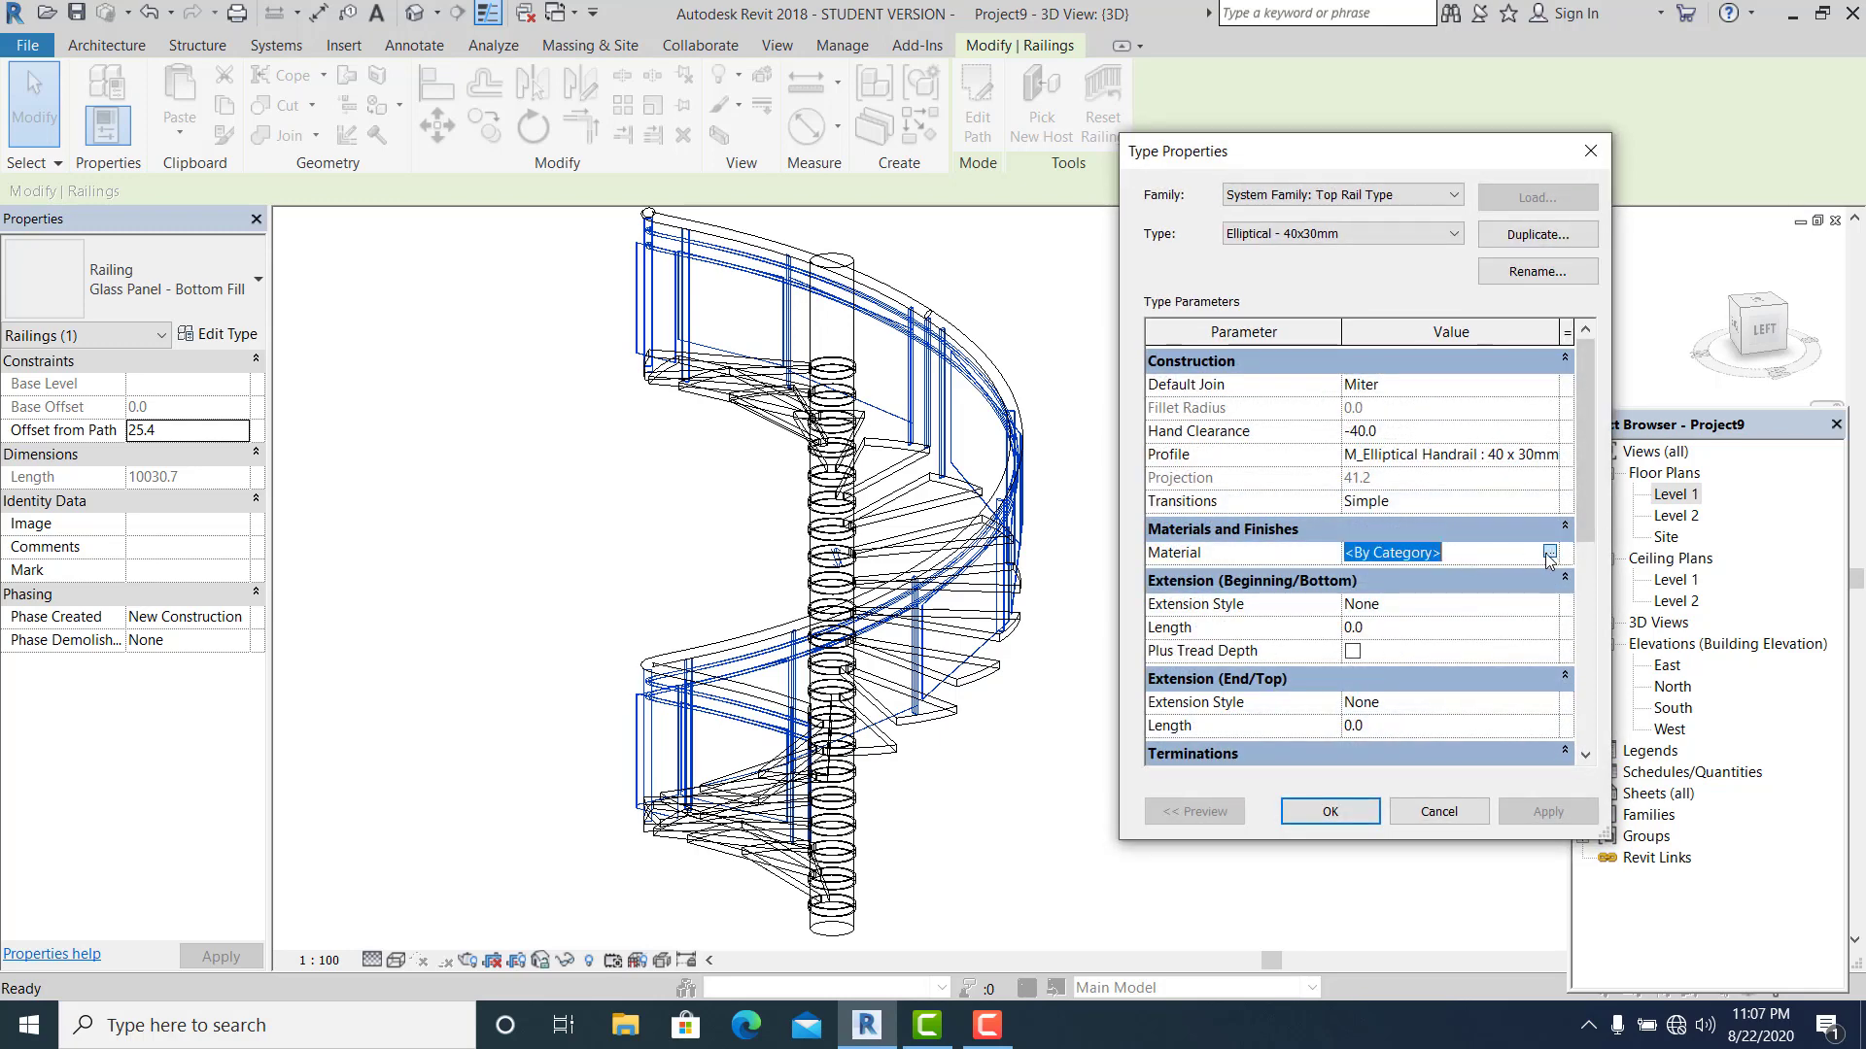
{"action": "left_click", "coordinate": [1549, 554]}
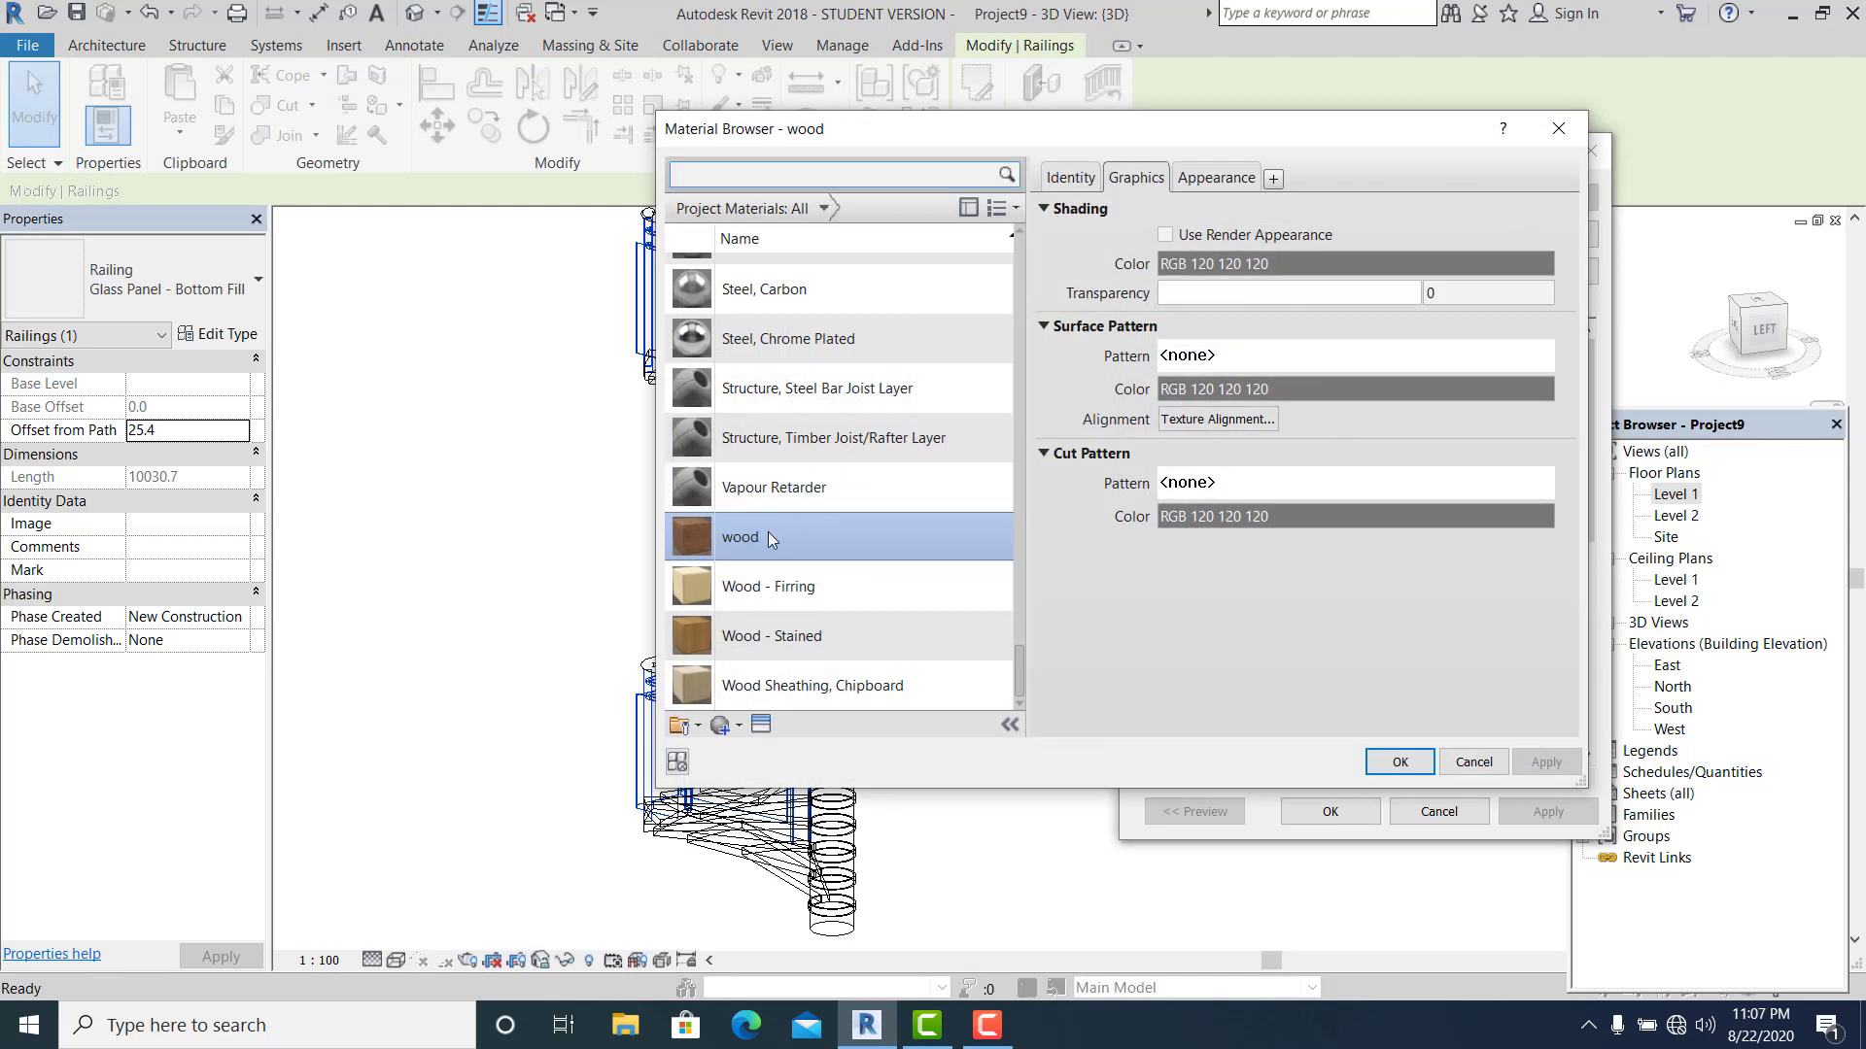
{"action": "double_click", "coordinate": [768, 536]}
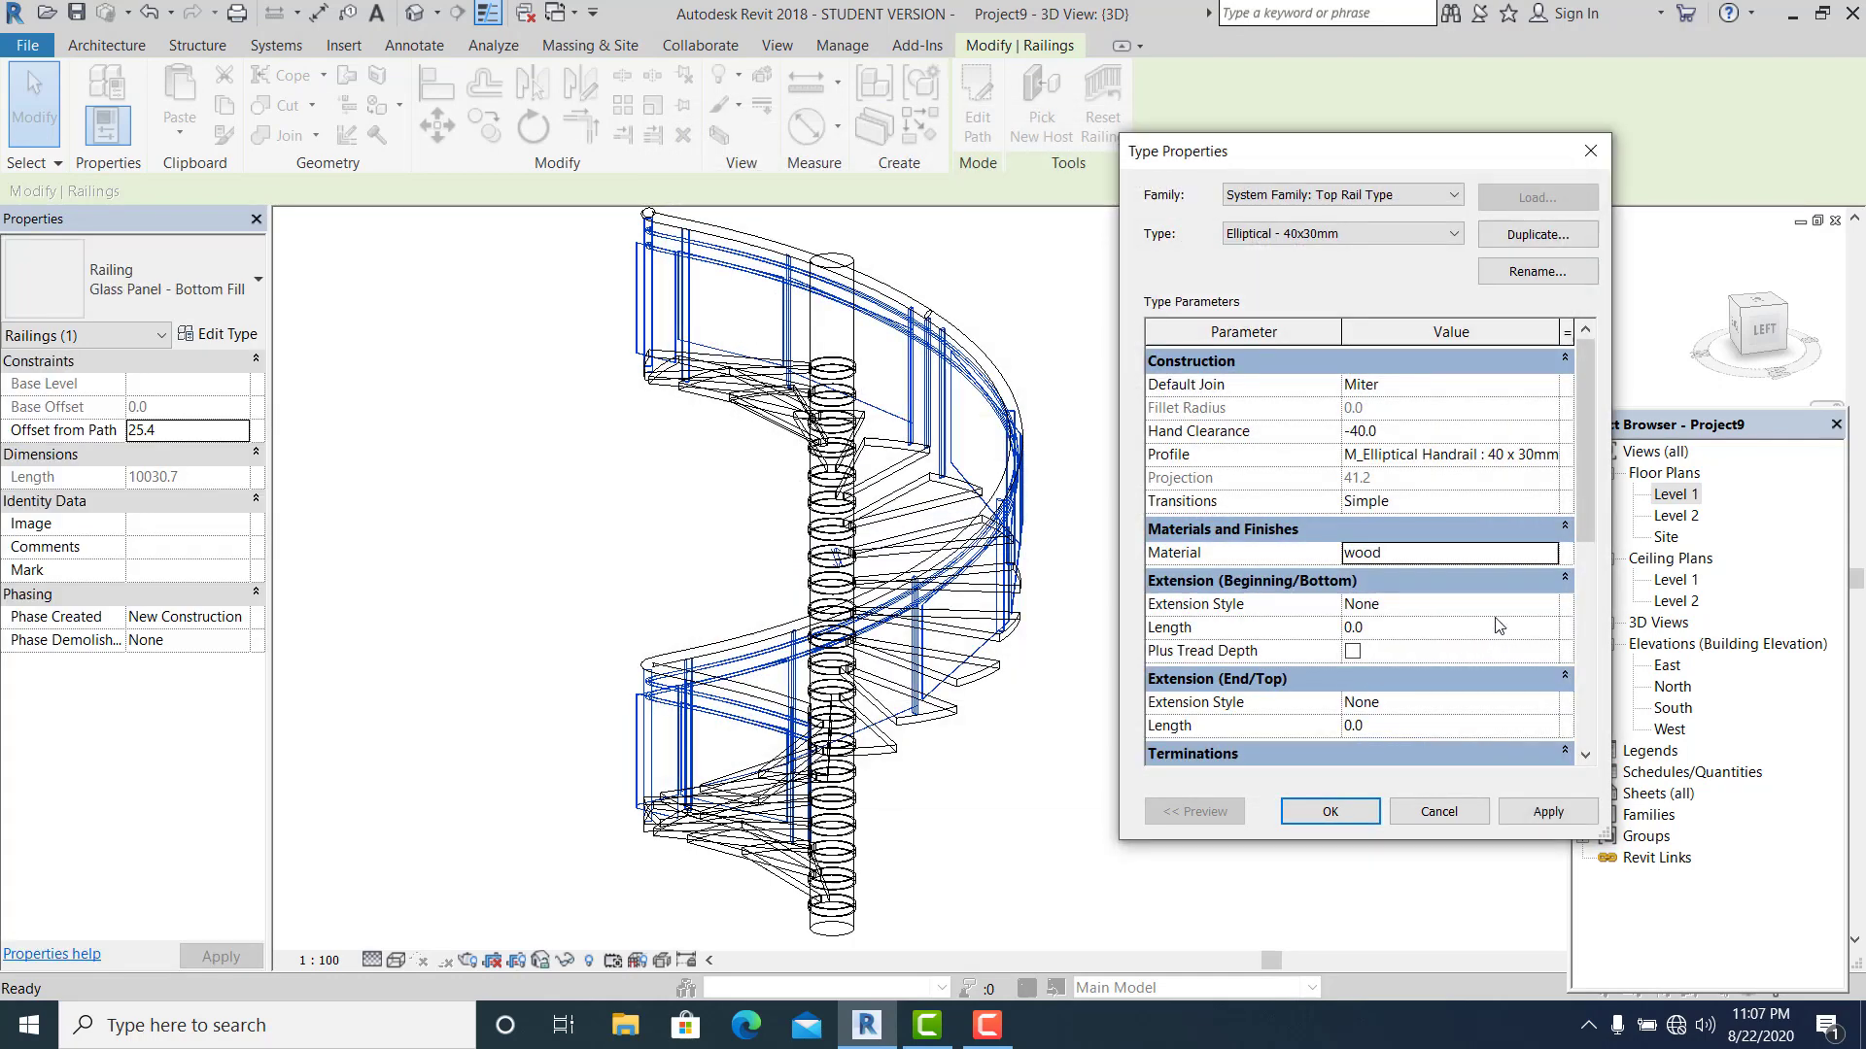
{"action": "mouse_move", "coordinate": [1582, 497]}
{"action": "left_mouse_down"}
{"action": "mouse_move", "coordinate": [1593, 595]}
{"action": "mouse_move", "coordinate": [1601, 483]}
{"action": "left_mouse_up"}
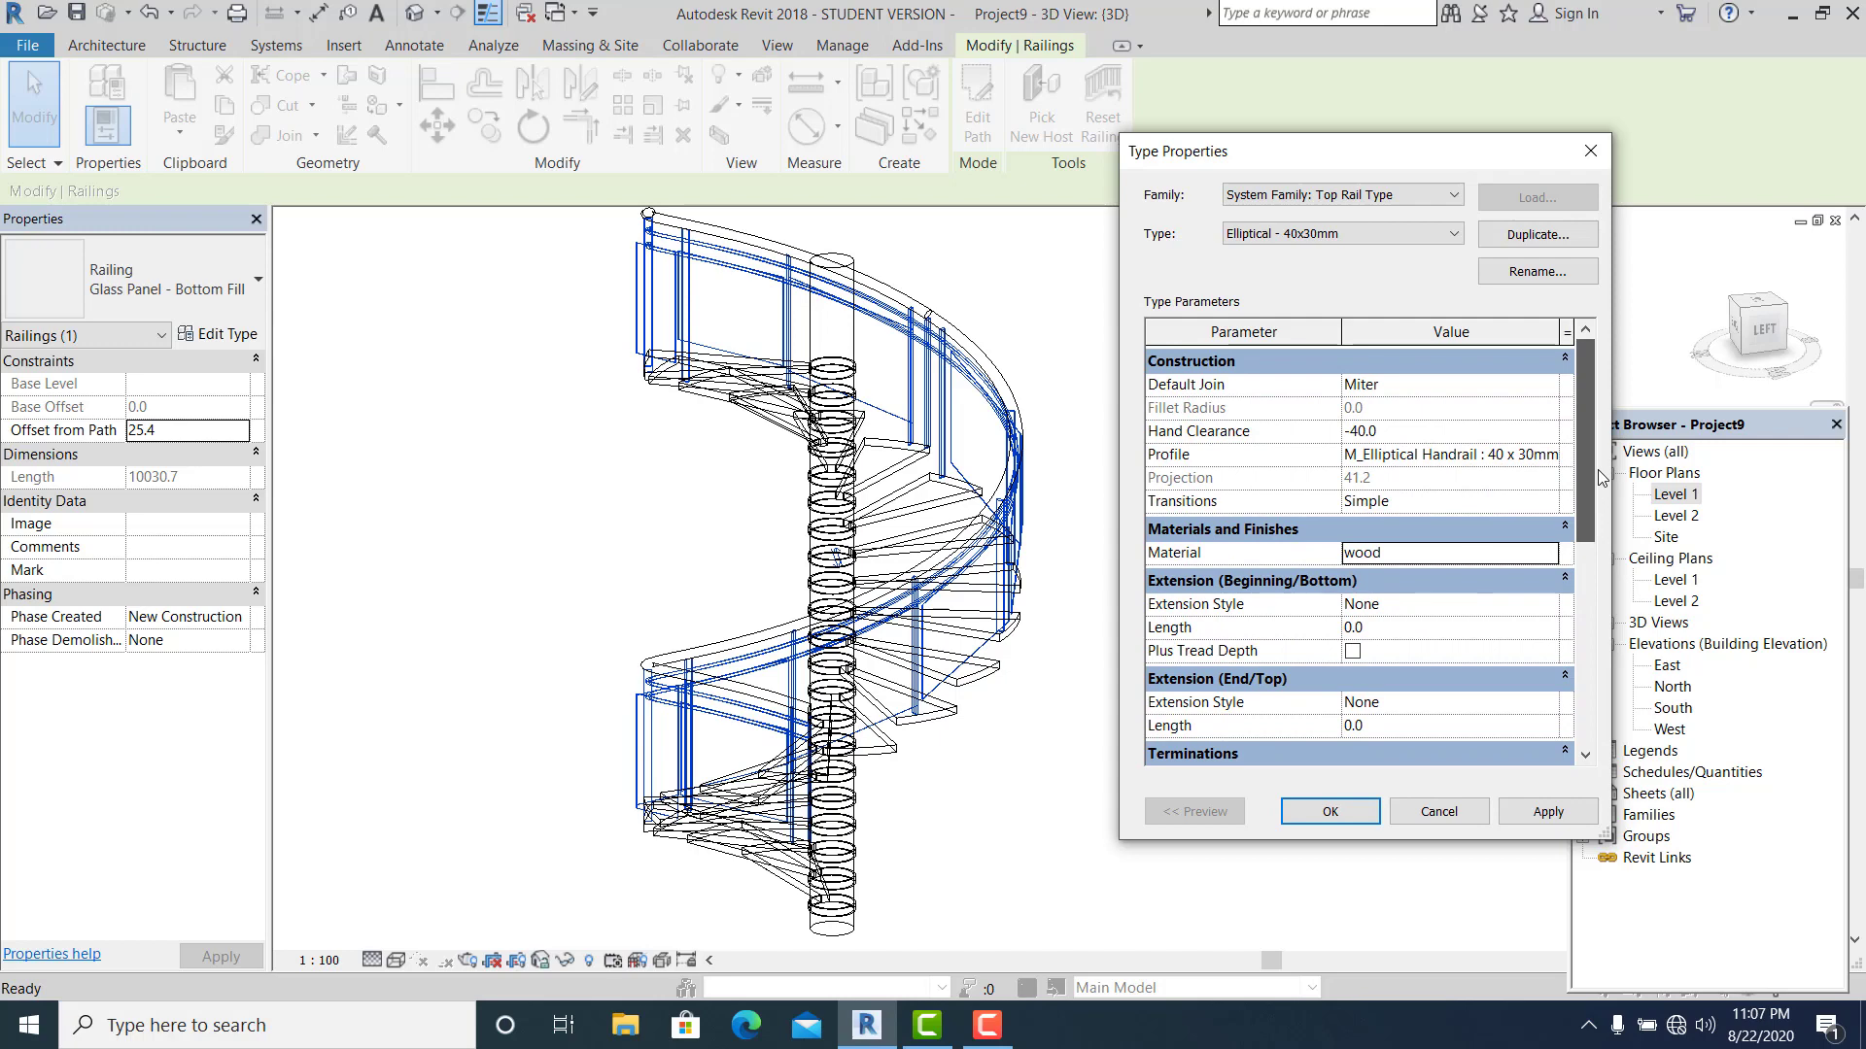
{"action": "left_click", "coordinate": [1526, 453]}
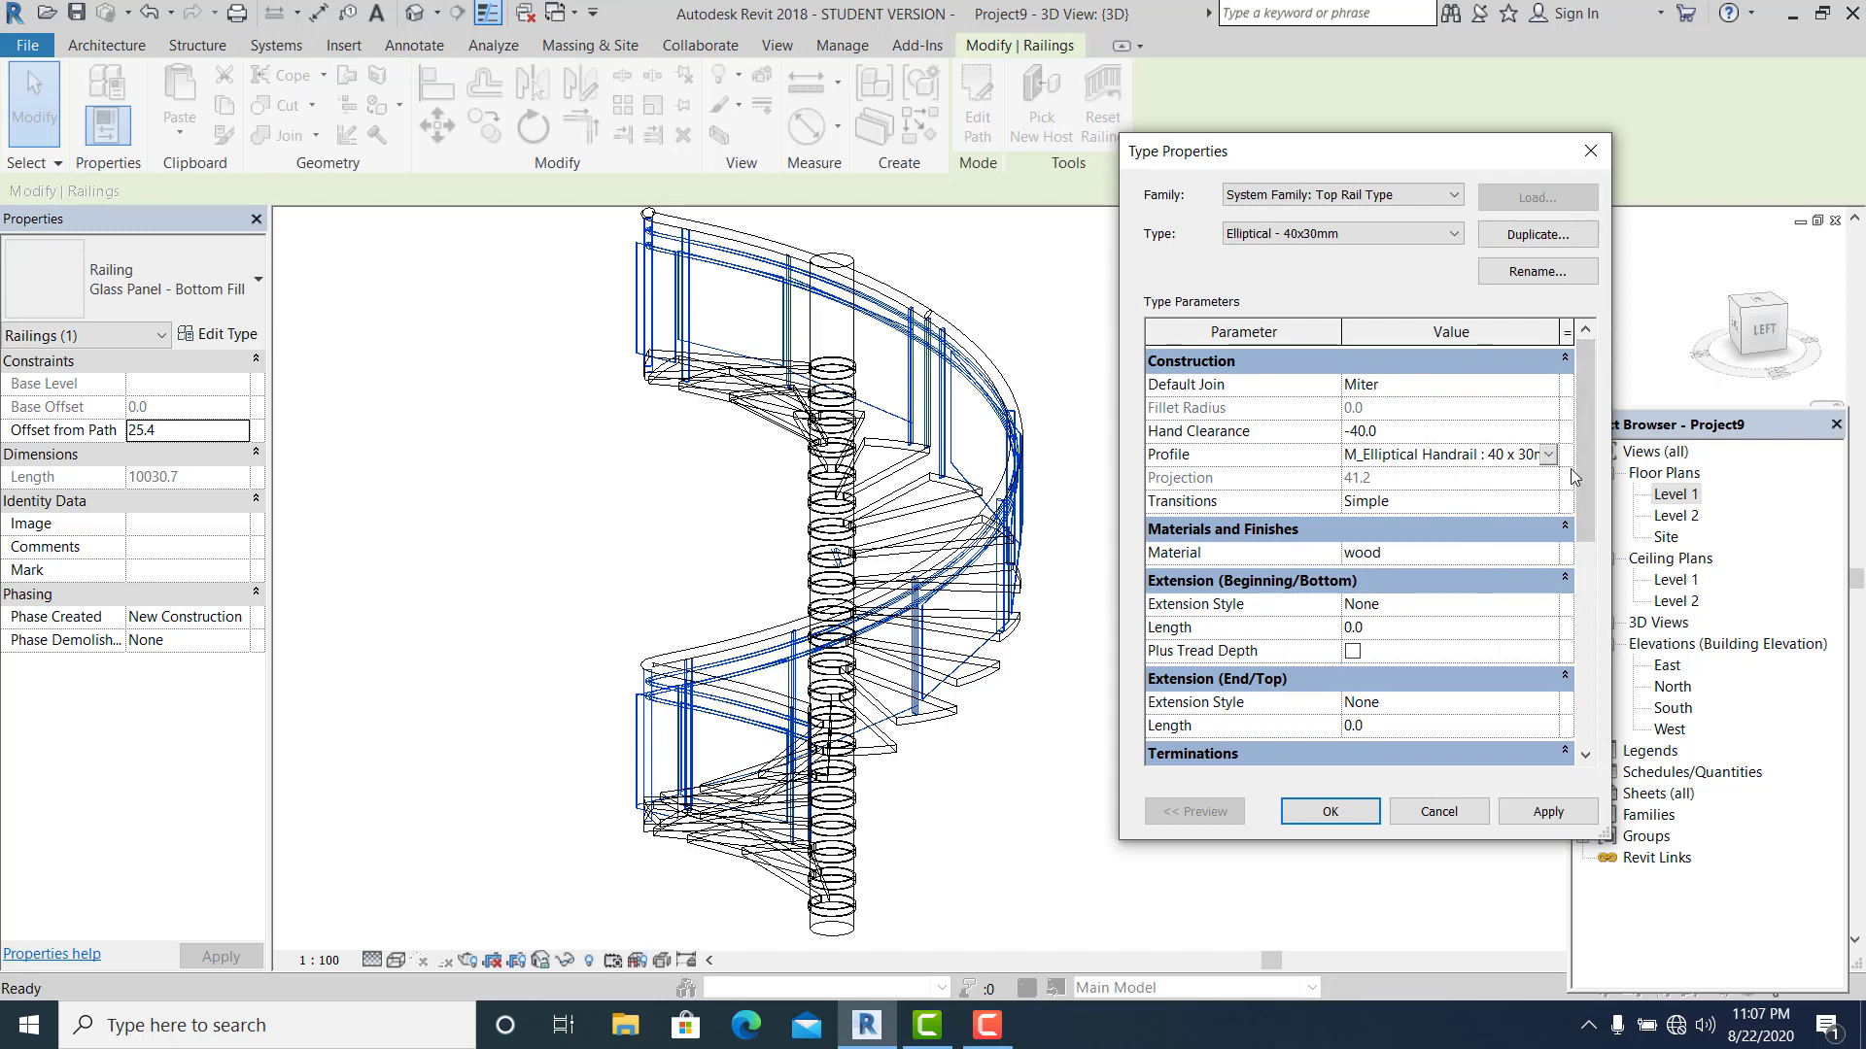
{"action": "left_click", "coordinate": [1548, 453]}
{"action": "left_click", "coordinate": [1488, 445]}
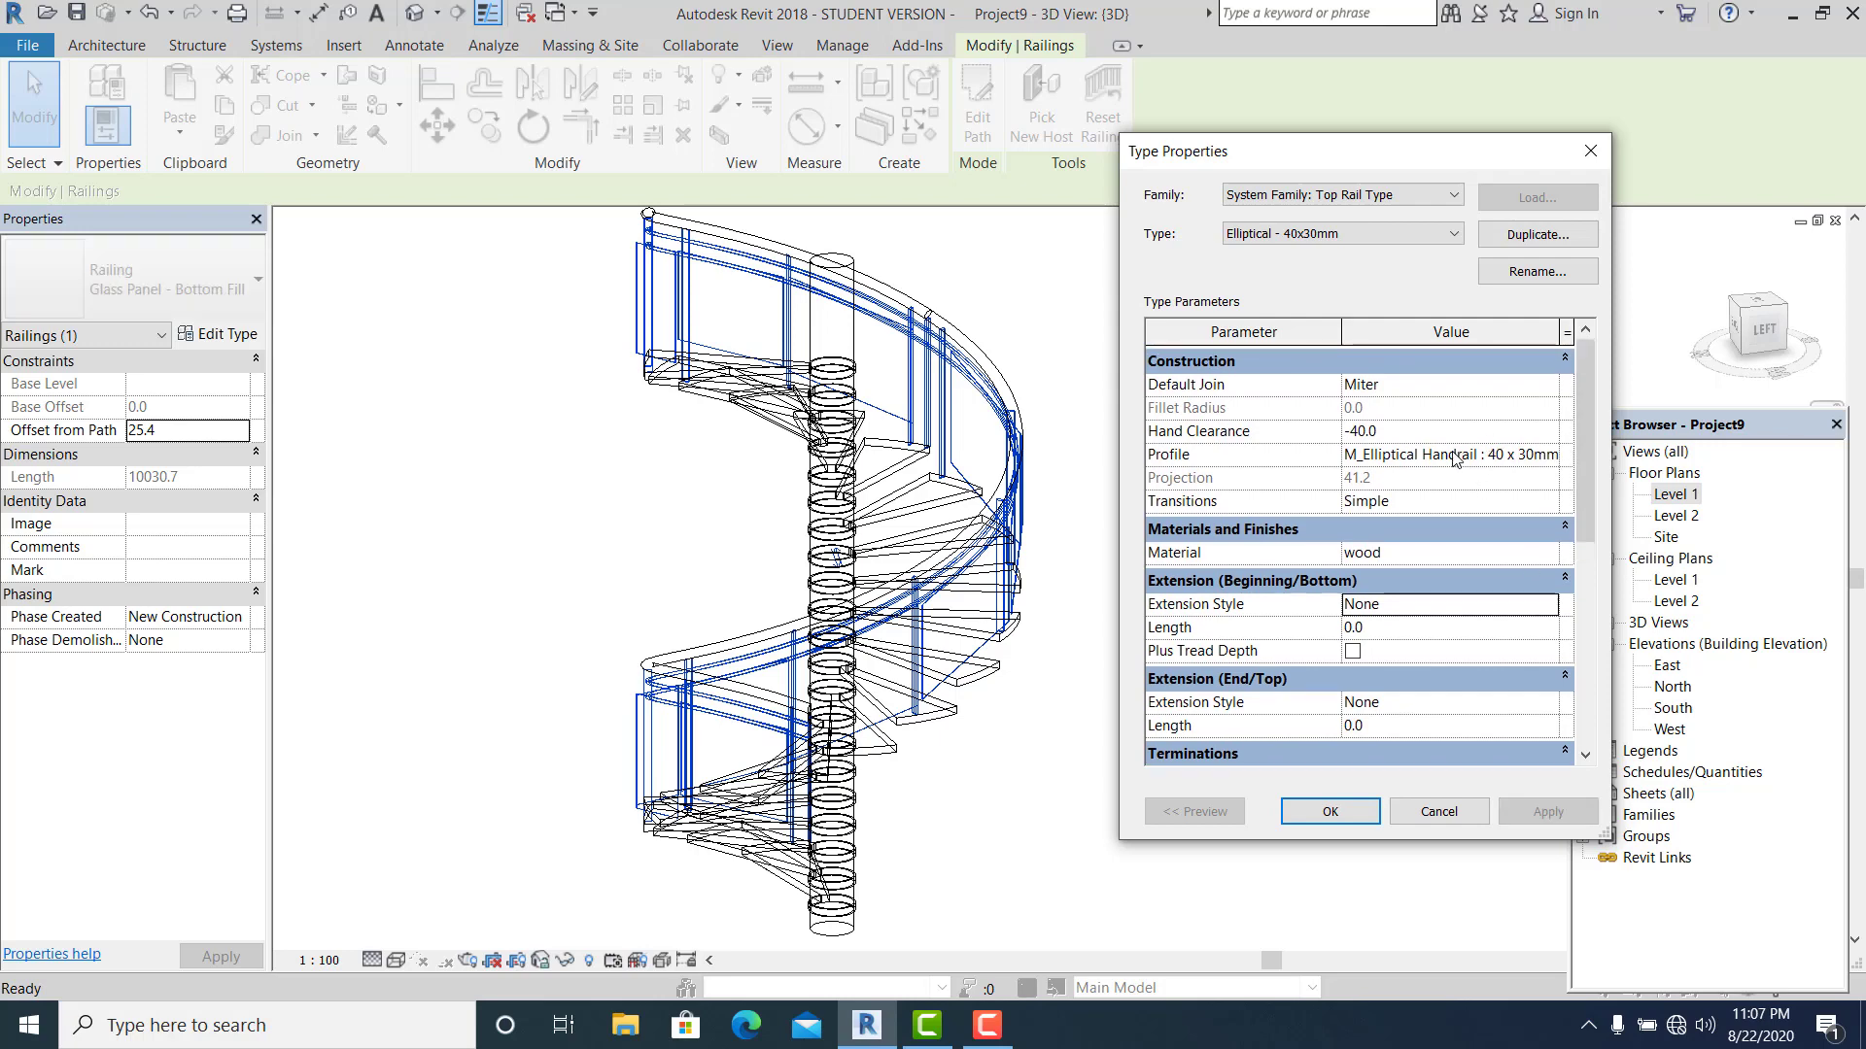
{"action": "left_click", "coordinate": [1365, 811]}
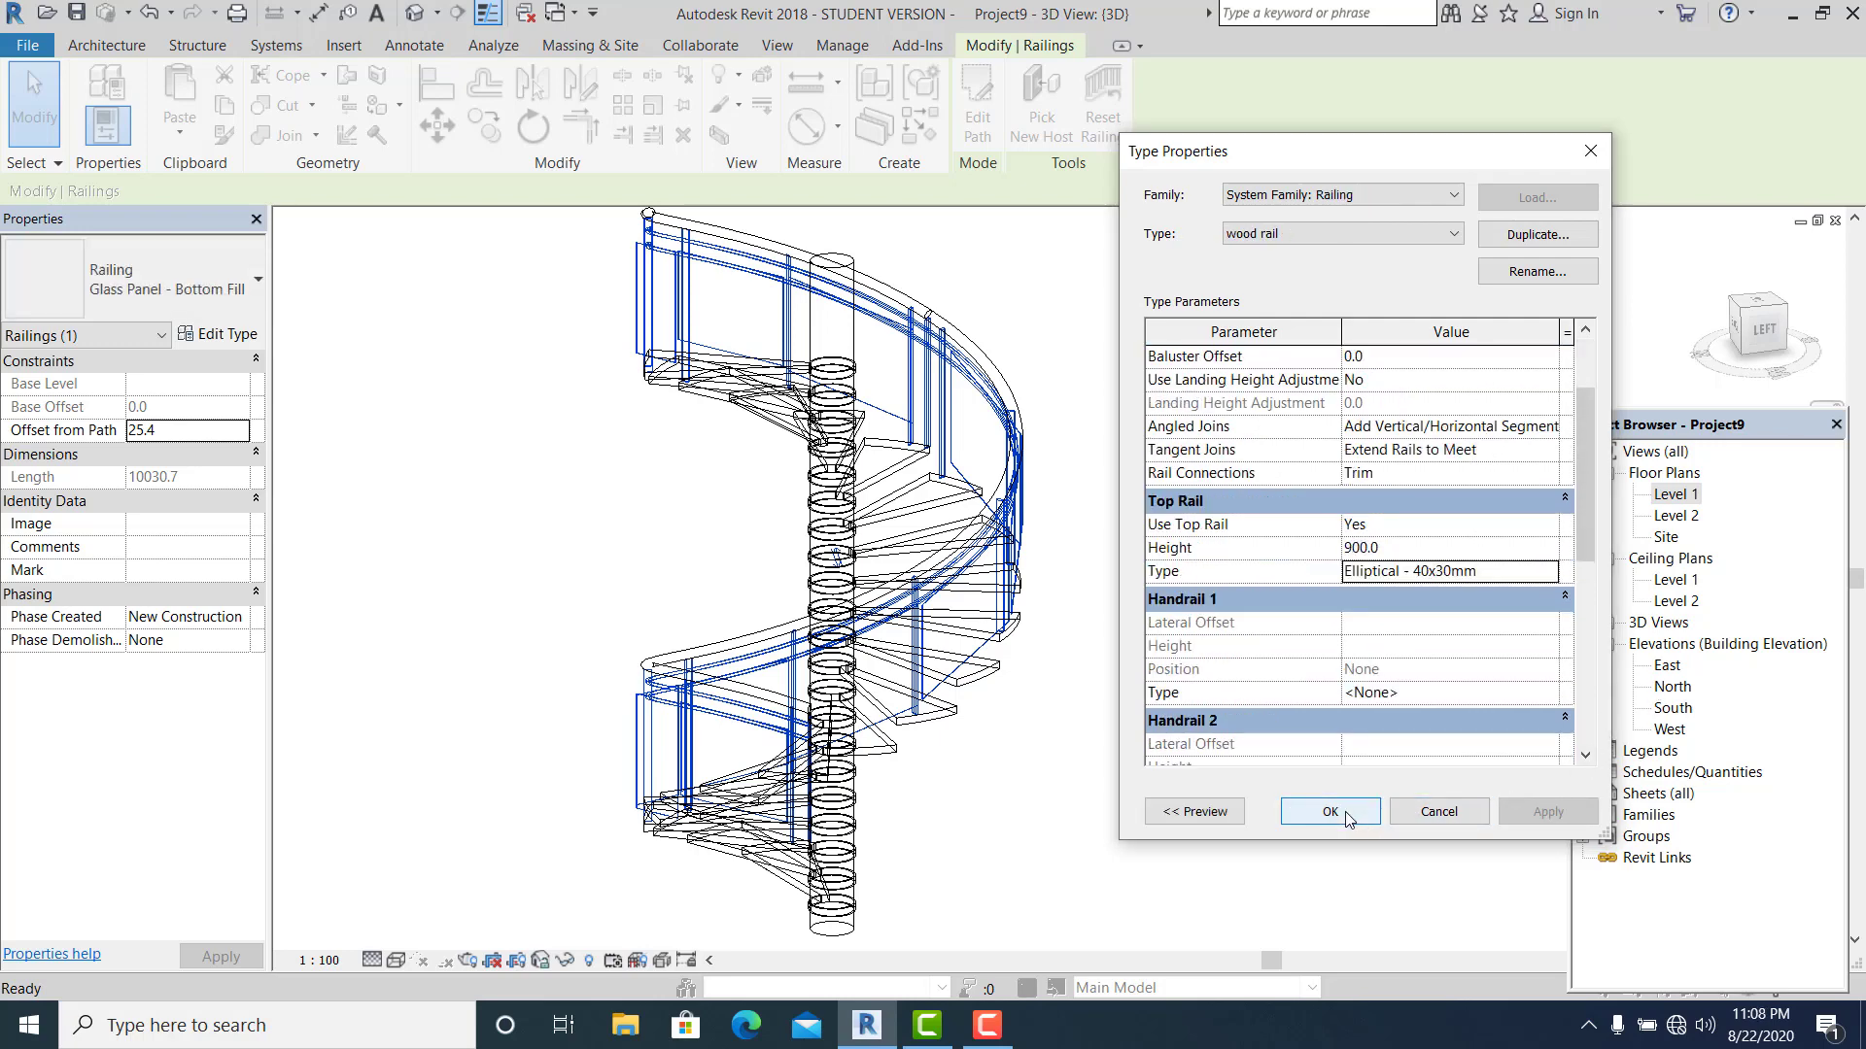
Step: Preview the wood rail type's non-continuous rail structure and delete Rail 1 from it
{"action": "scroll", "coordinate": [1602, 354], "scroll_direction": "up", "scroll_amount": 2}
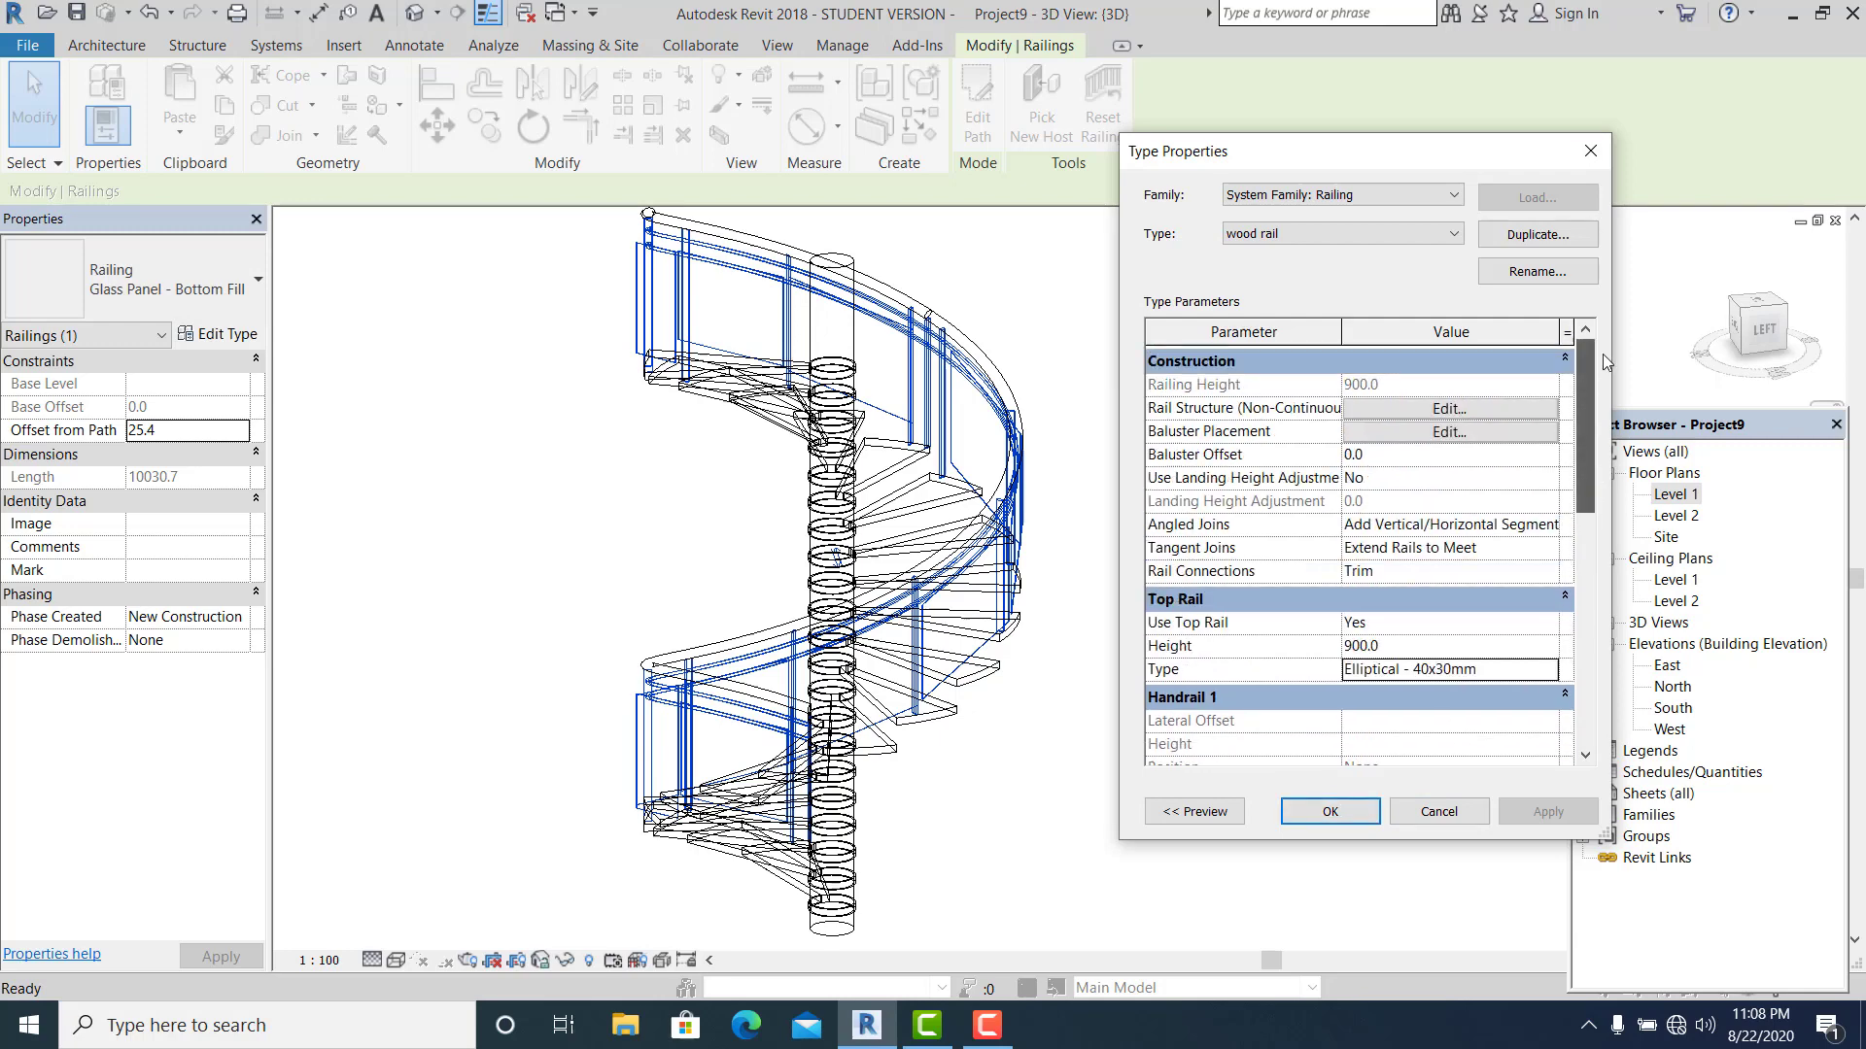
{"action": "left_click", "coordinate": [1477, 409]}
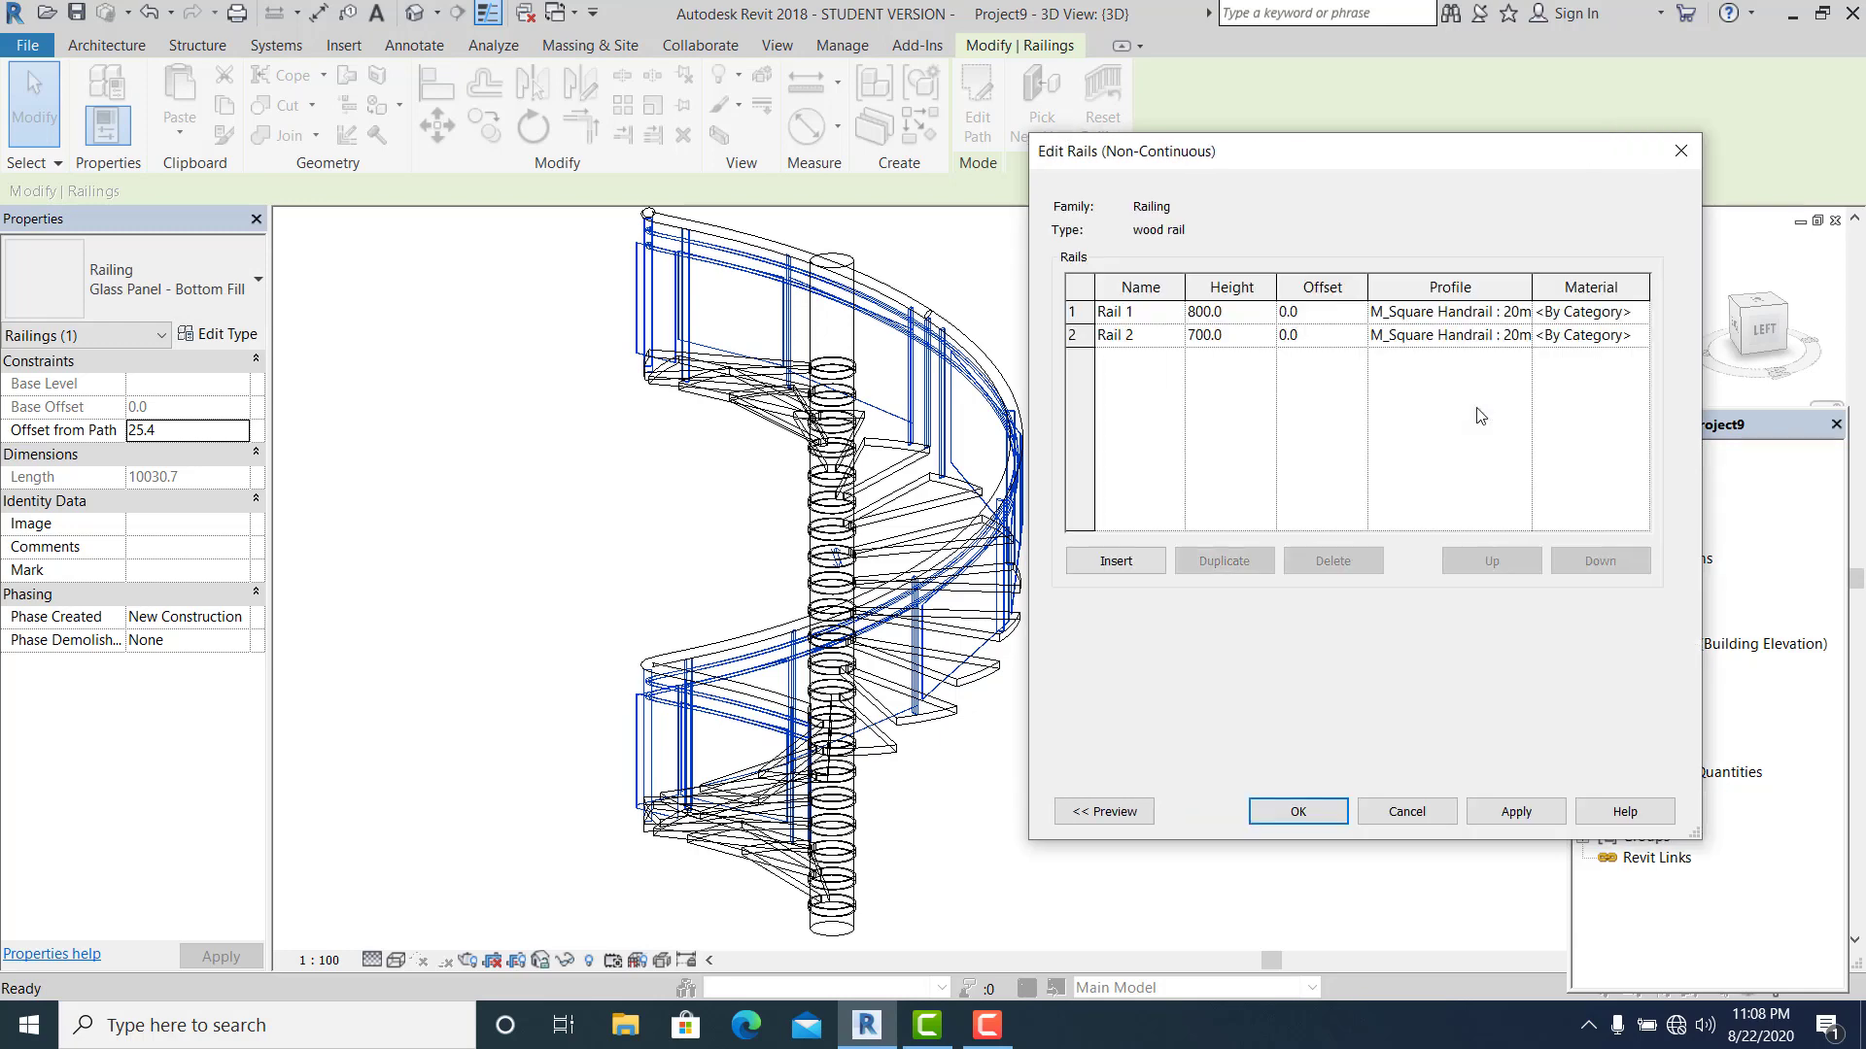
{"action": "left_click", "coordinate": [1477, 313]}
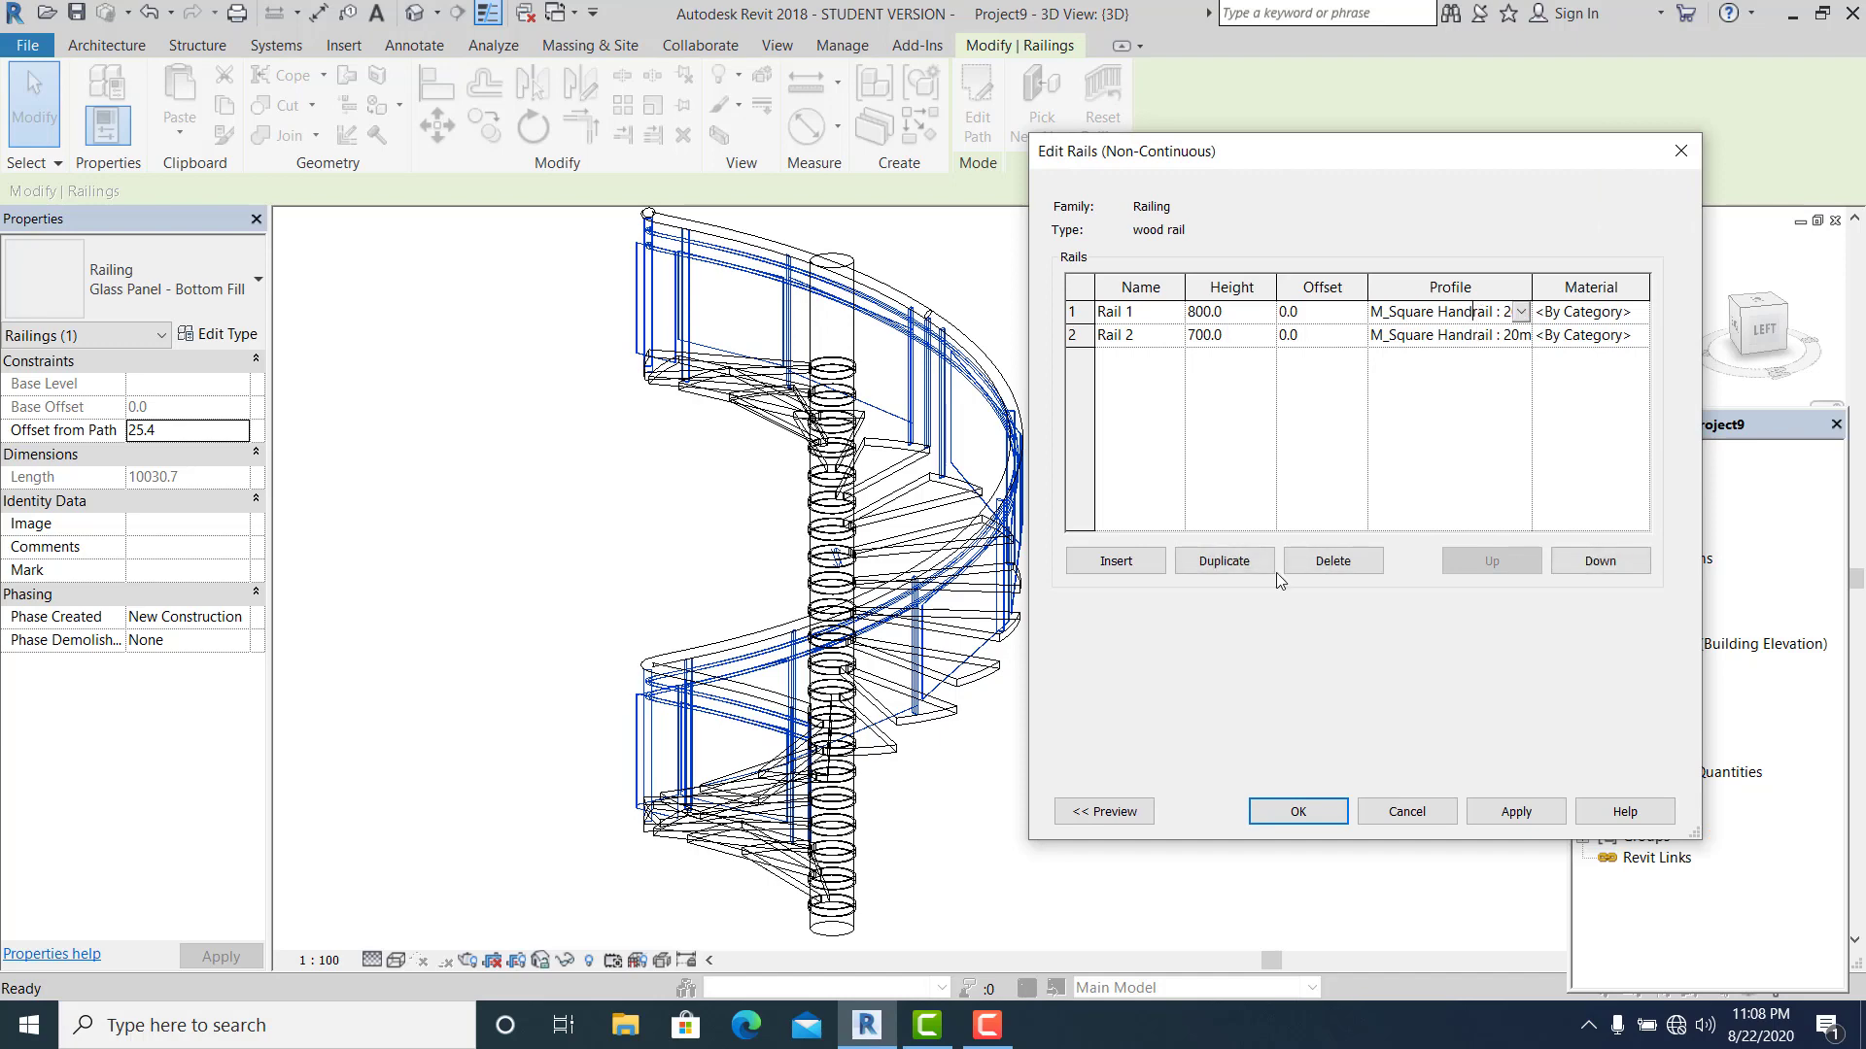
{"action": "left_click", "coordinate": [1104, 811]}
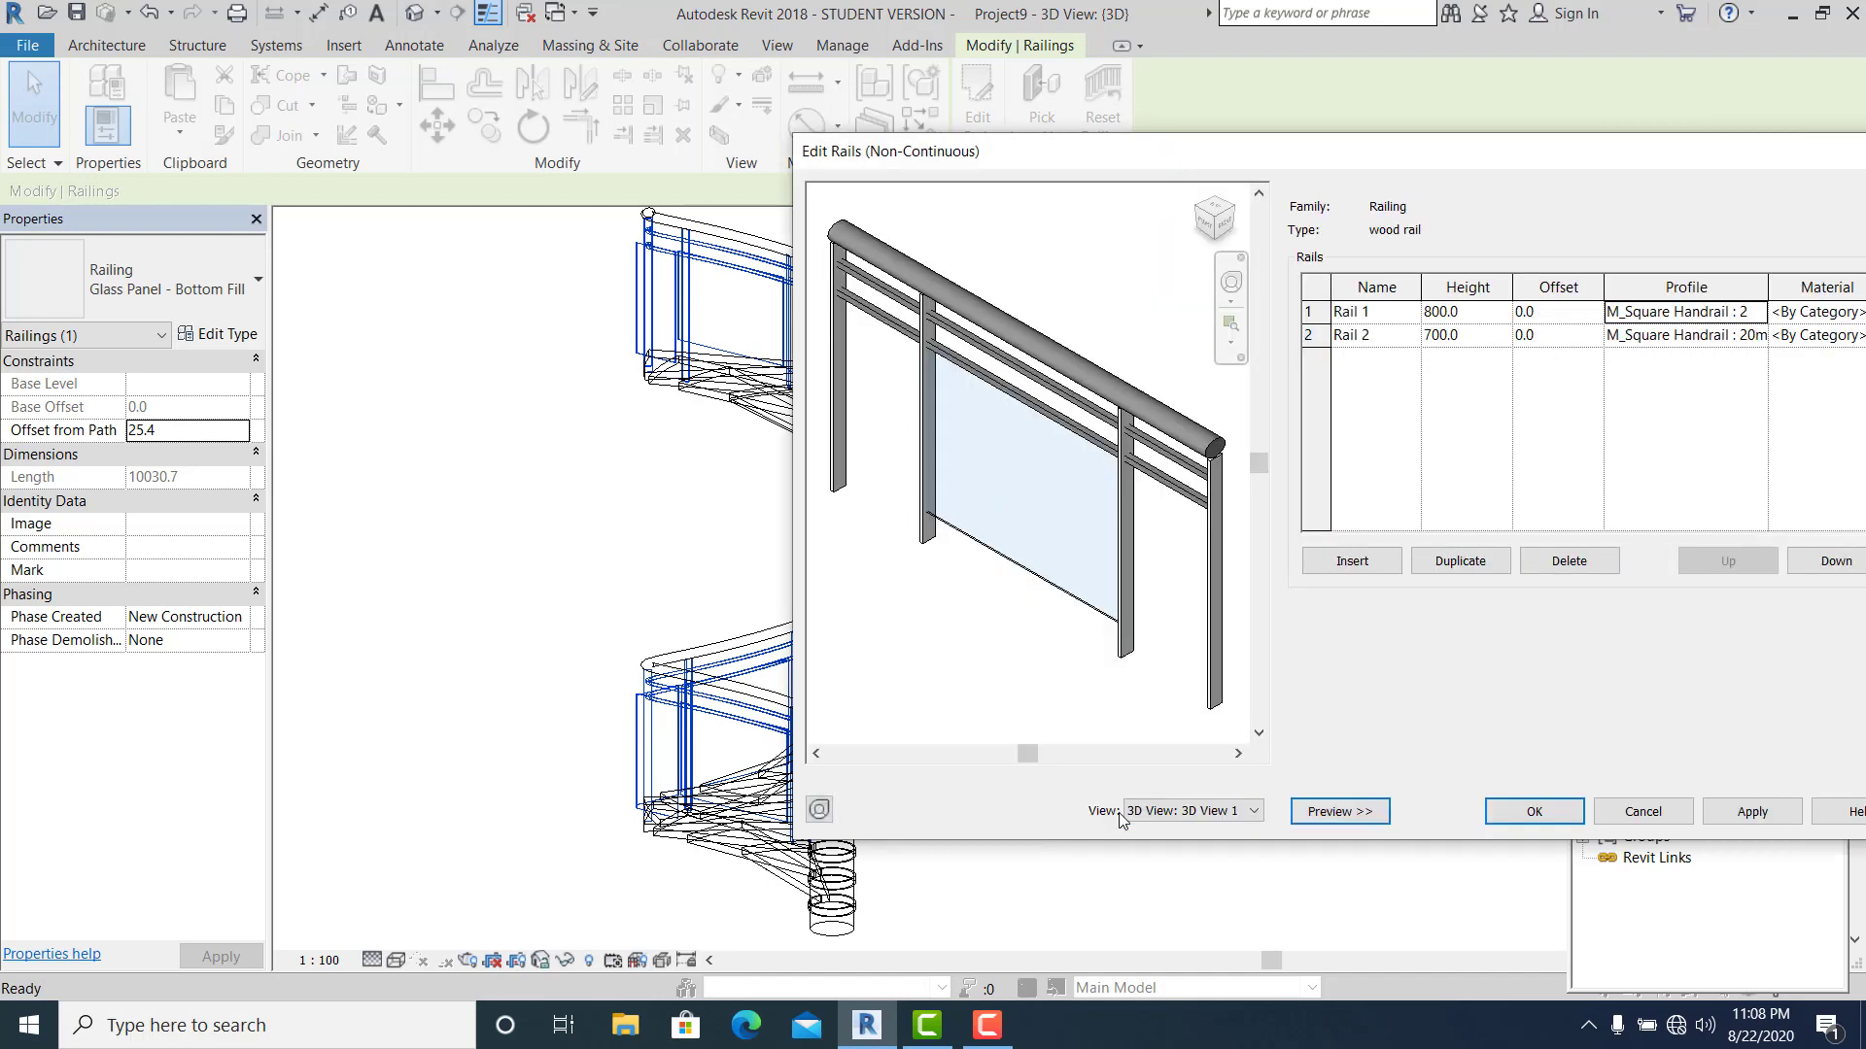
{"action": "left_click_drag", "start_coordinate": [1462, 160], "coordinate": [1284, 178]}
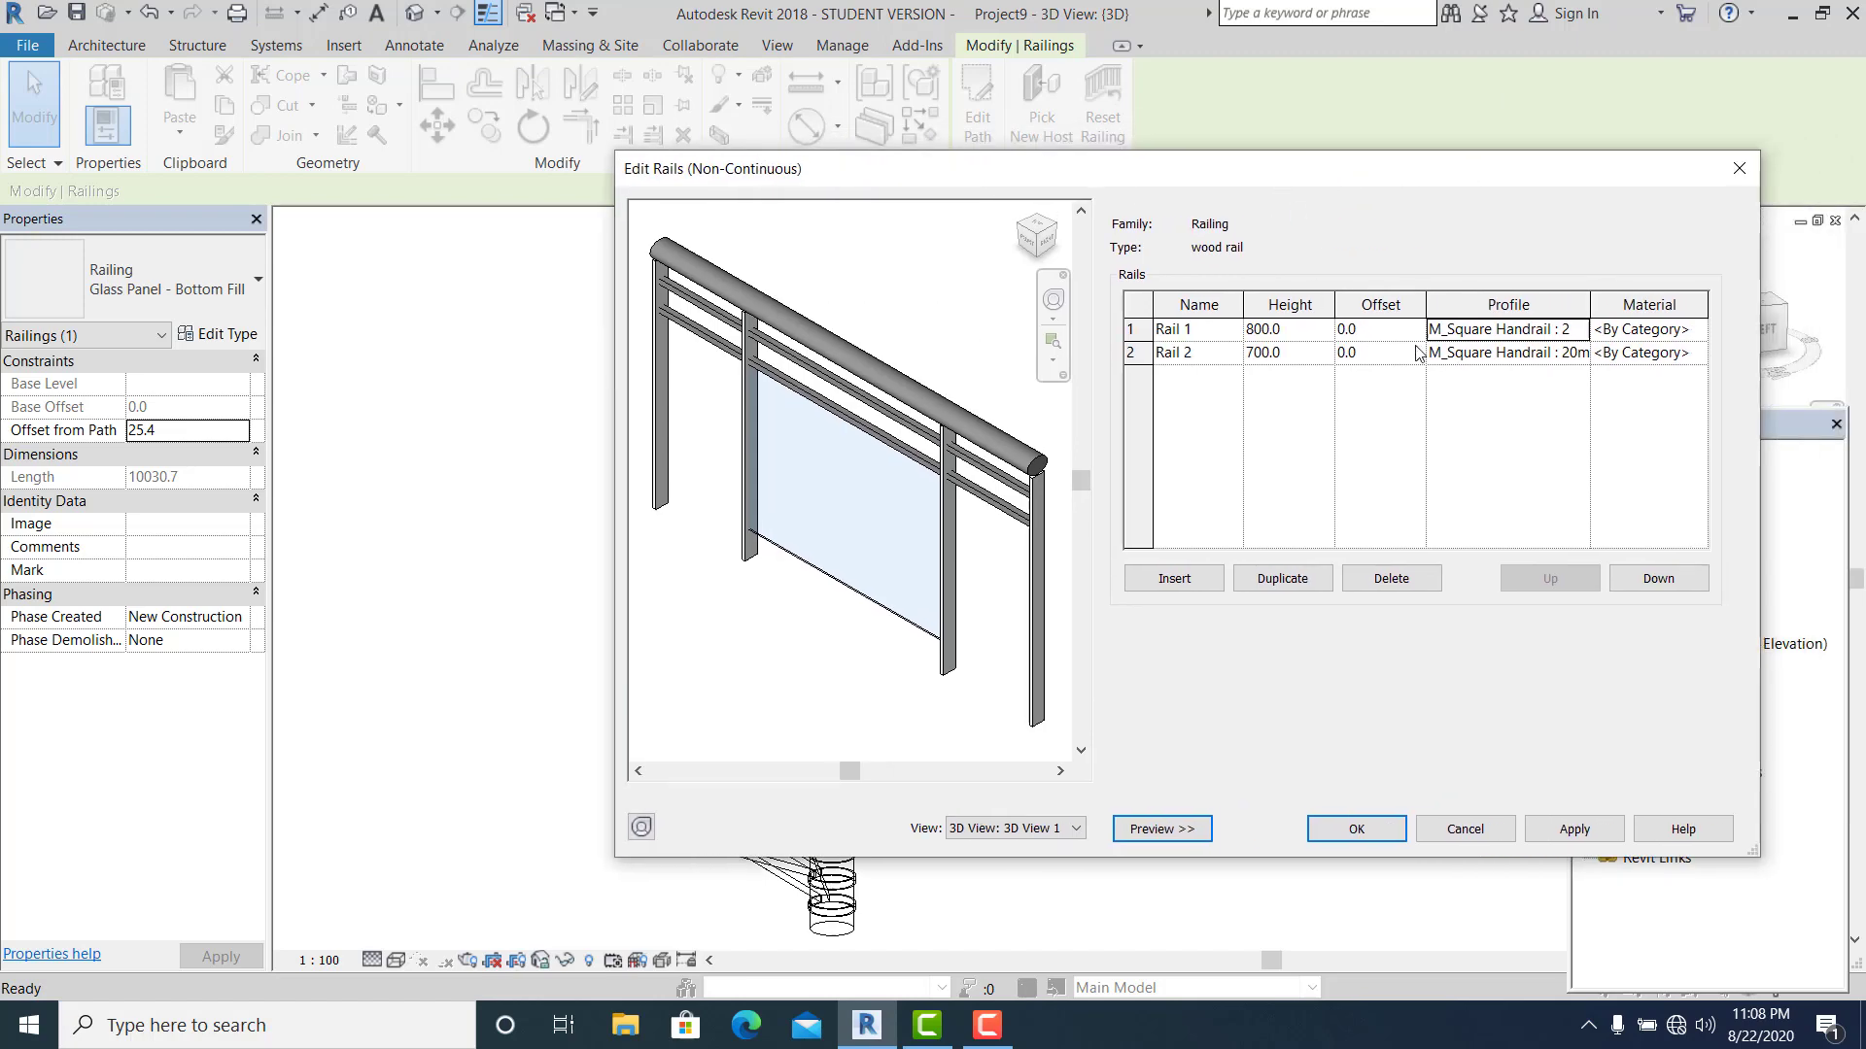
{"action": "left_click", "coordinate": [1558, 336]}
{"action": "left_click", "coordinate": [1380, 581]}
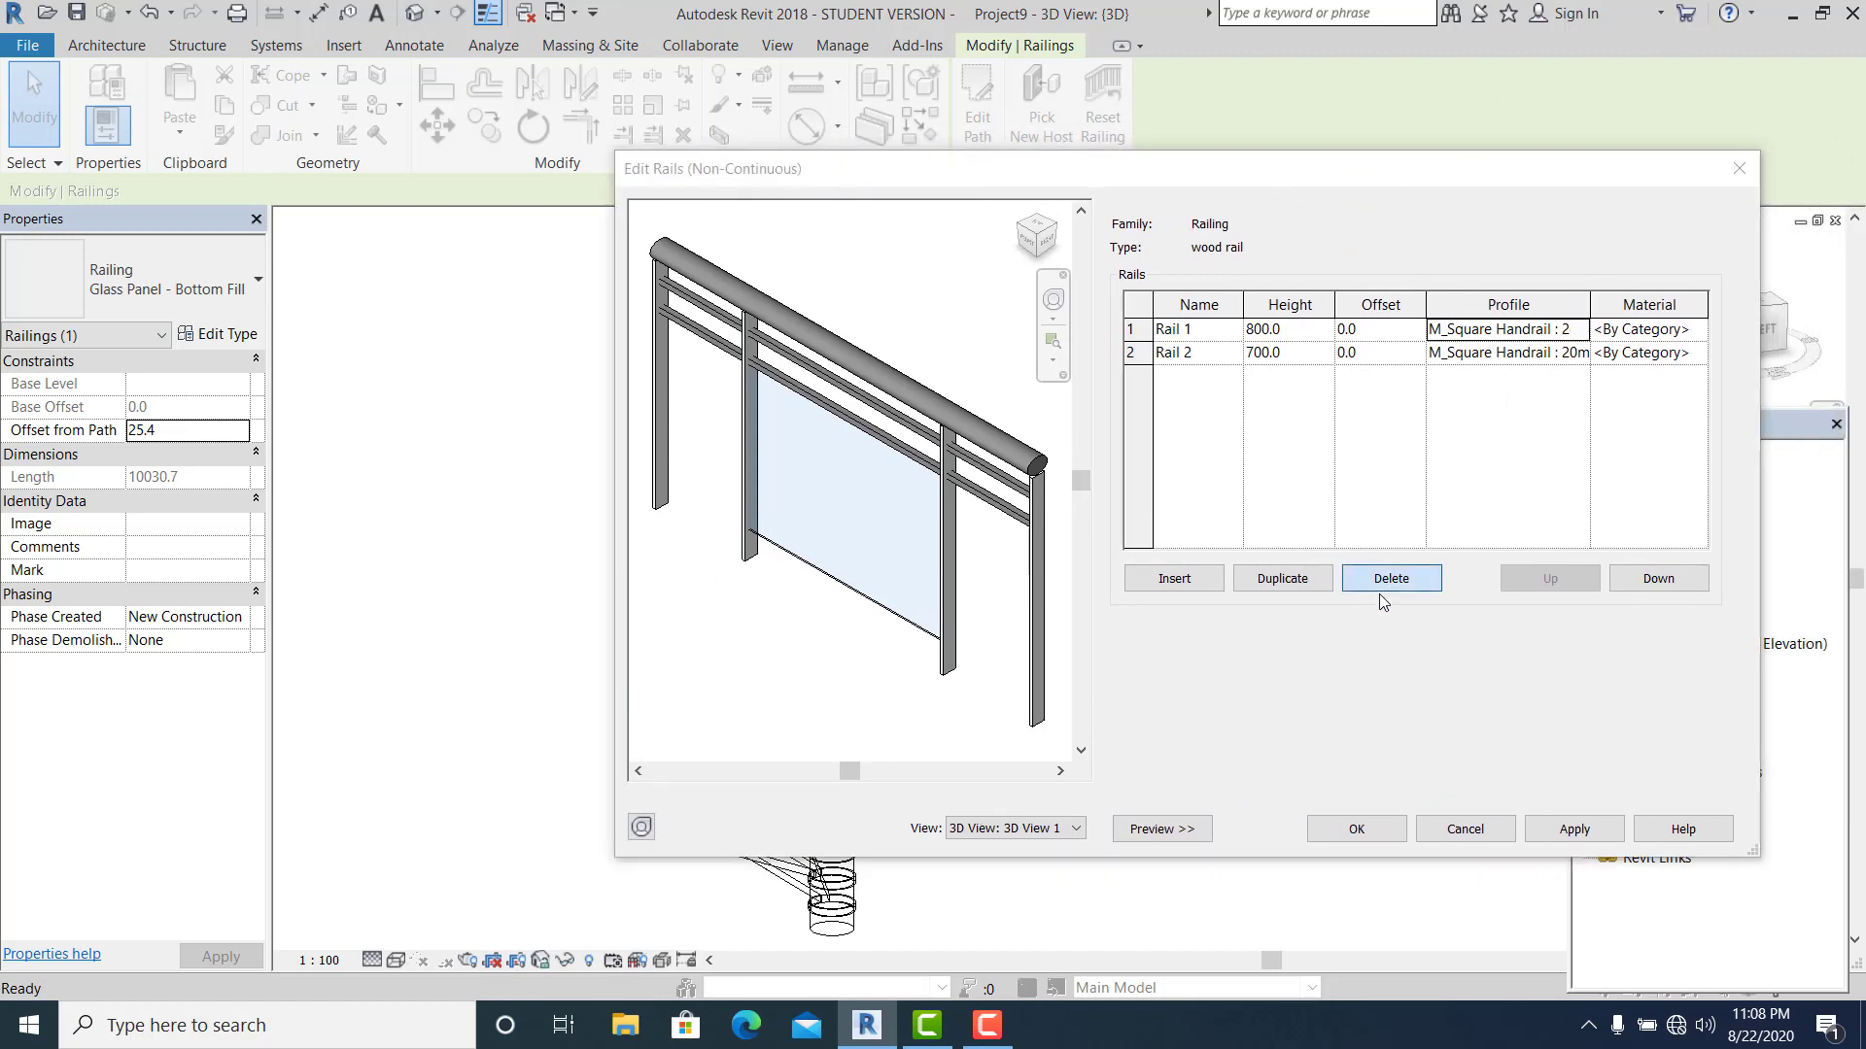
{"action": "left_click", "coordinate": [1001, 563]}
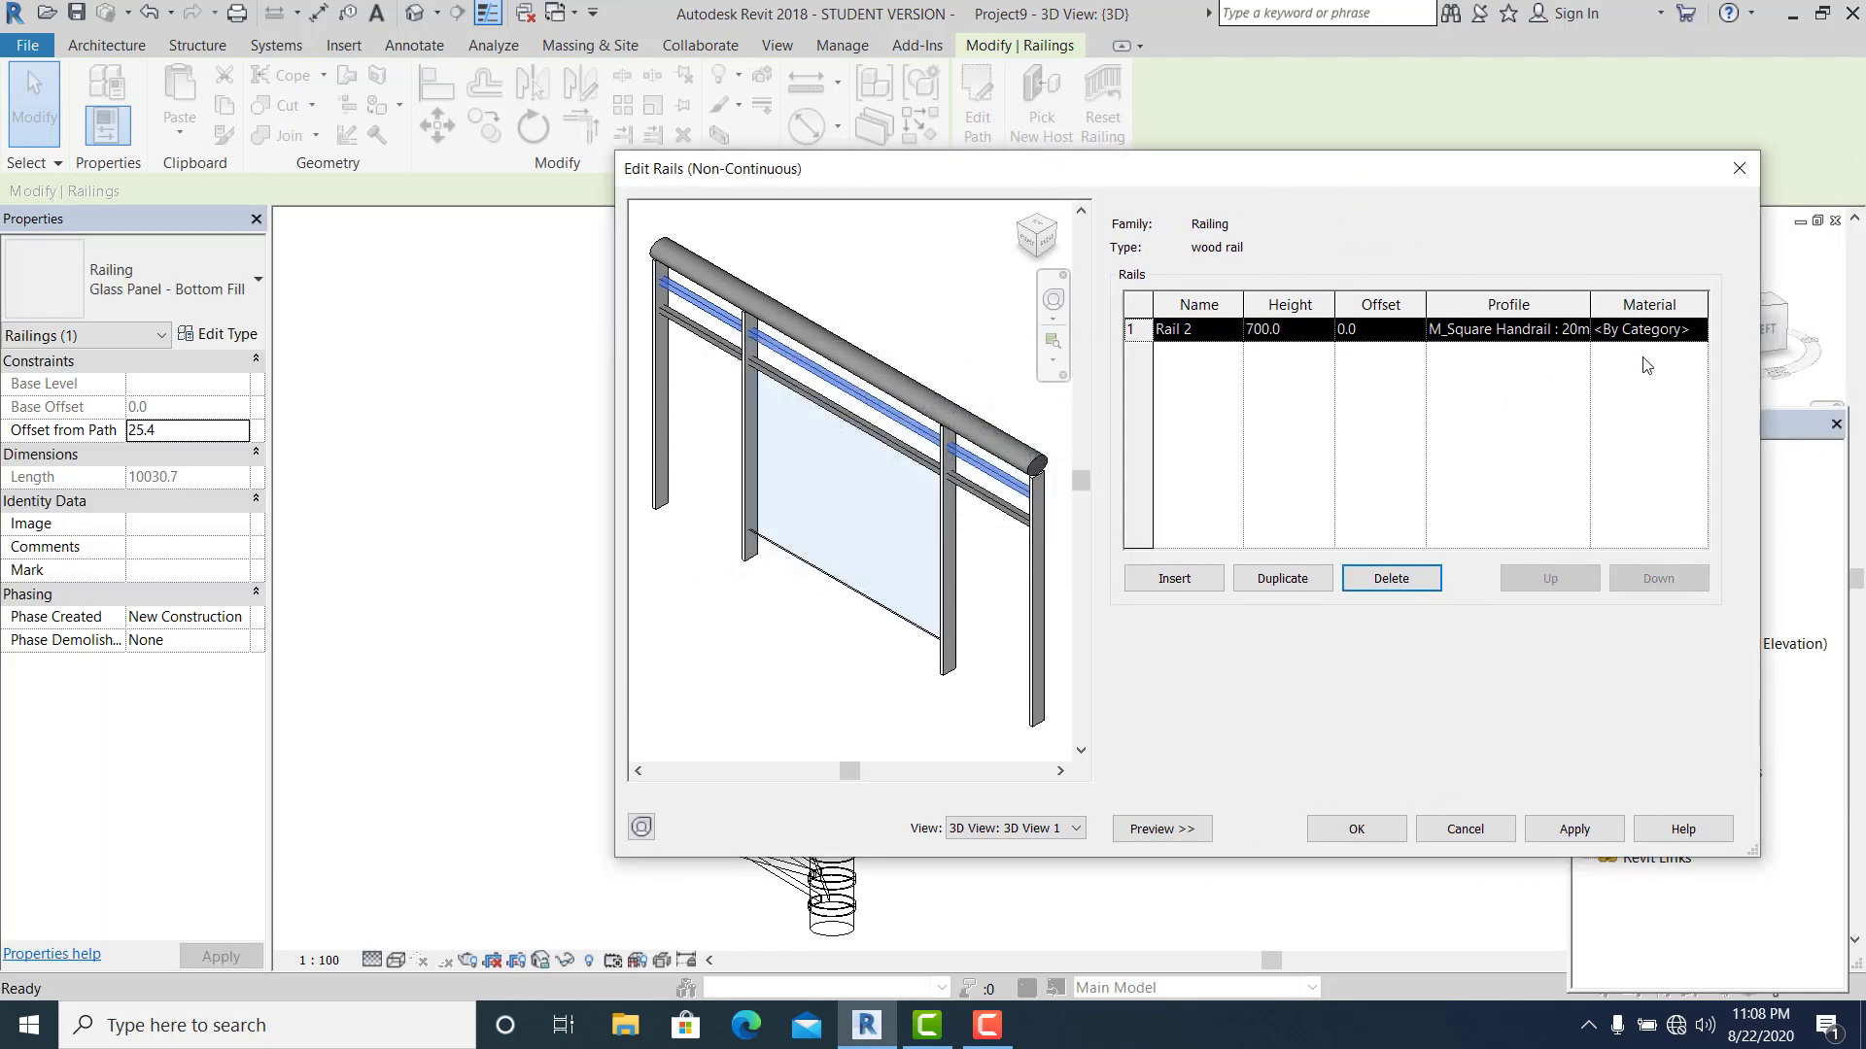
Step: Give Rail 2 the wood material and the M_Circular Handrail : 30mm profile, and accept the rail structure changes
{"action": "left_click", "coordinate": [1663, 333]}
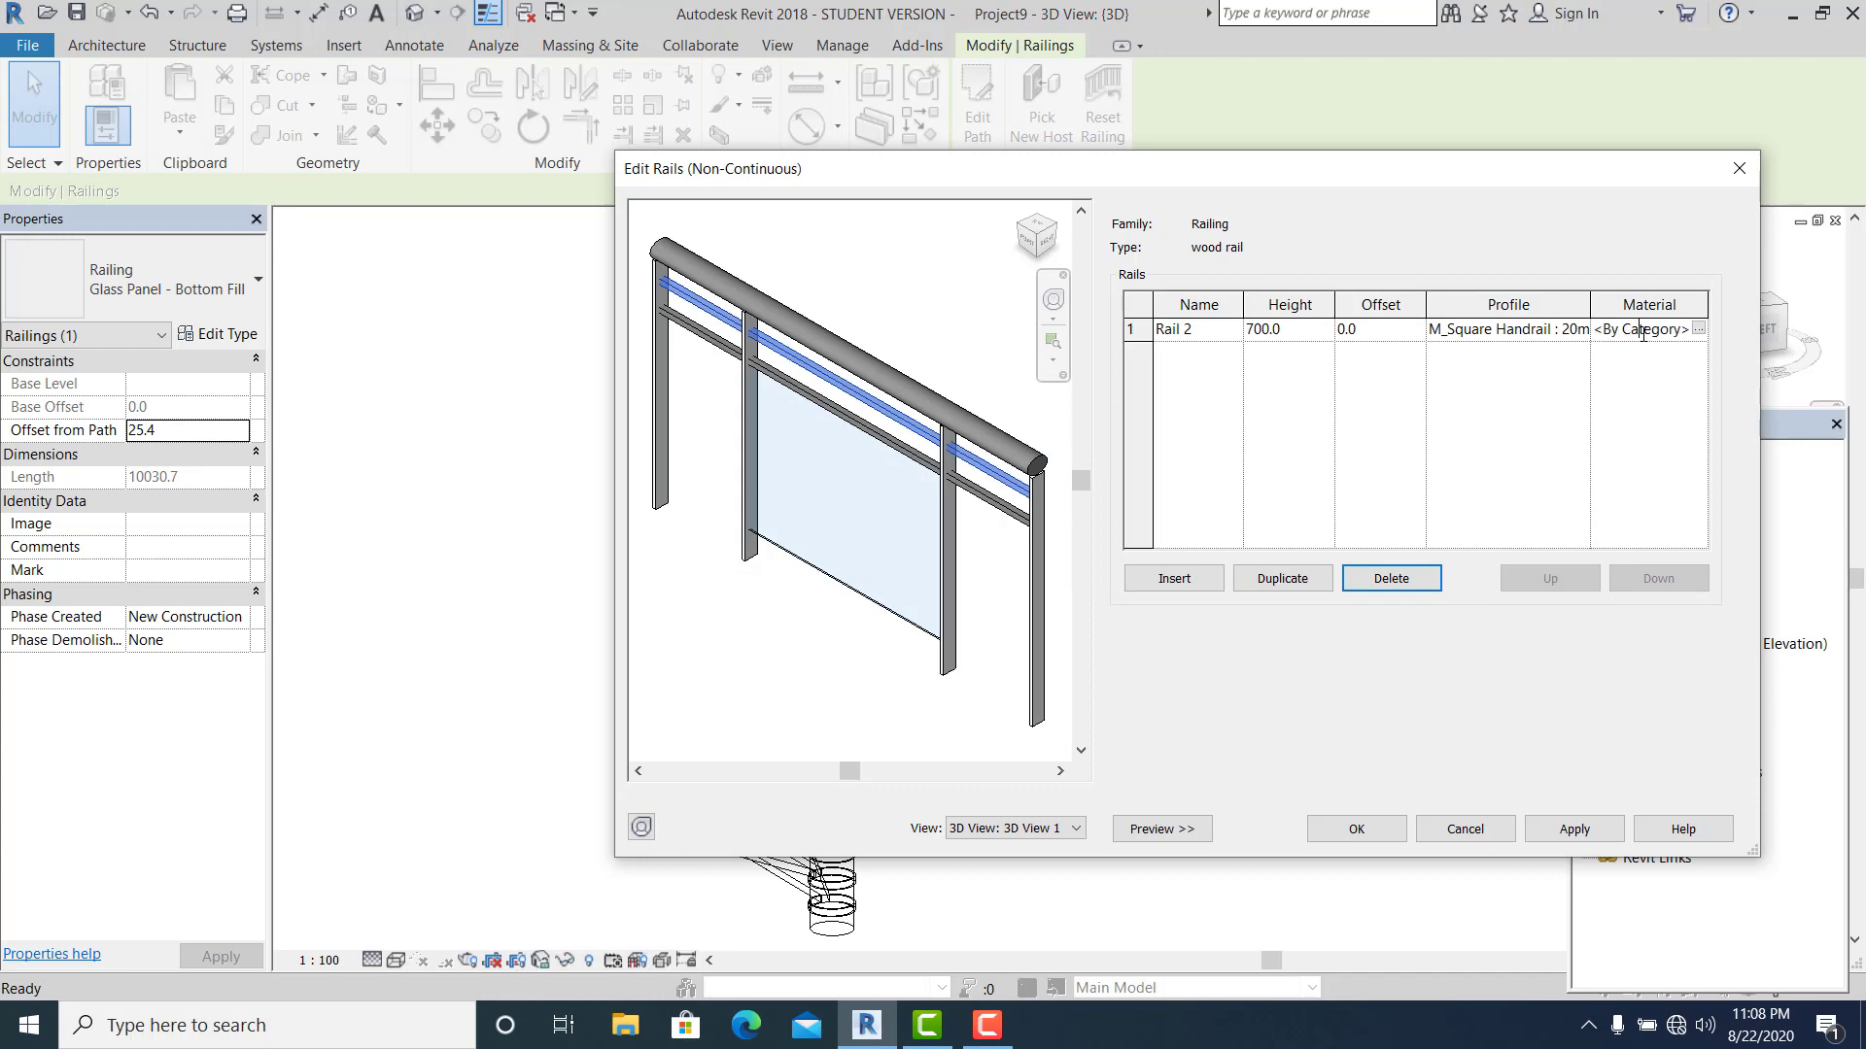
{"action": "left_click", "coordinate": [1697, 331]}
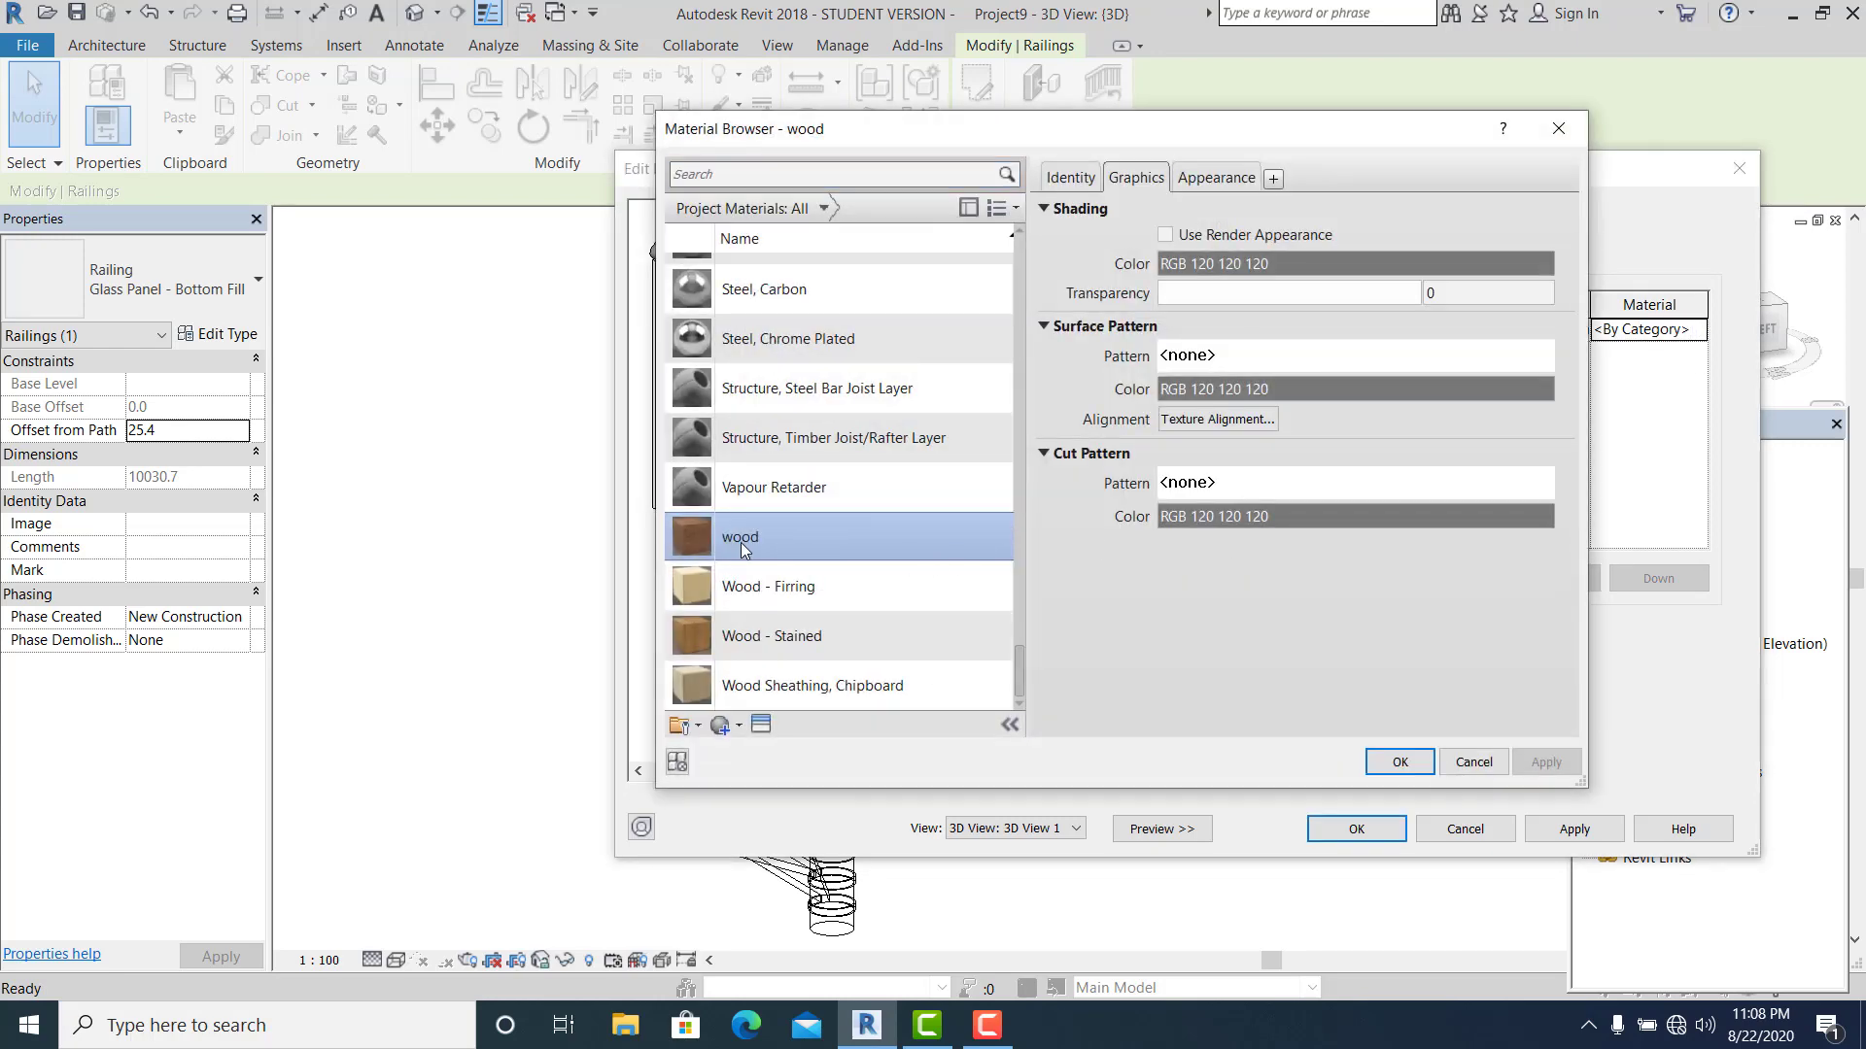
{"action": "double_click", "coordinate": [741, 537]}
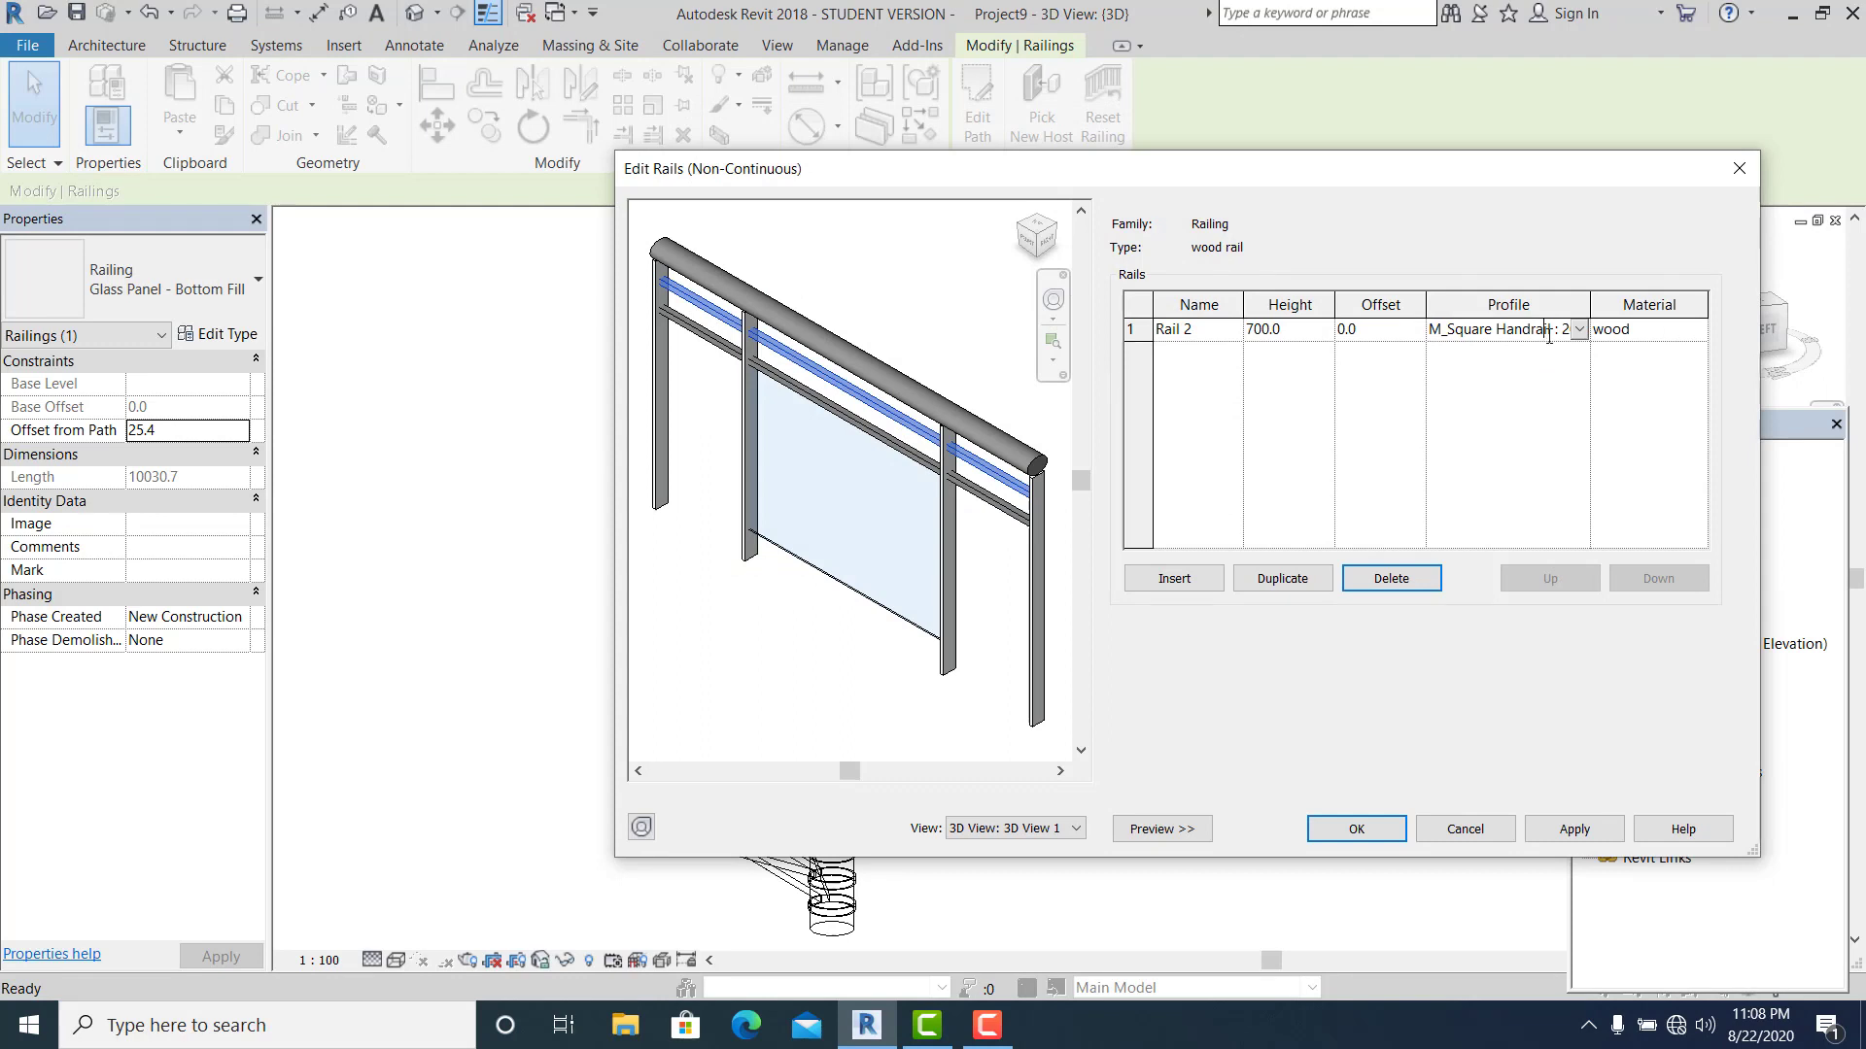
{"action": "left_click", "coordinate": [1579, 331]}
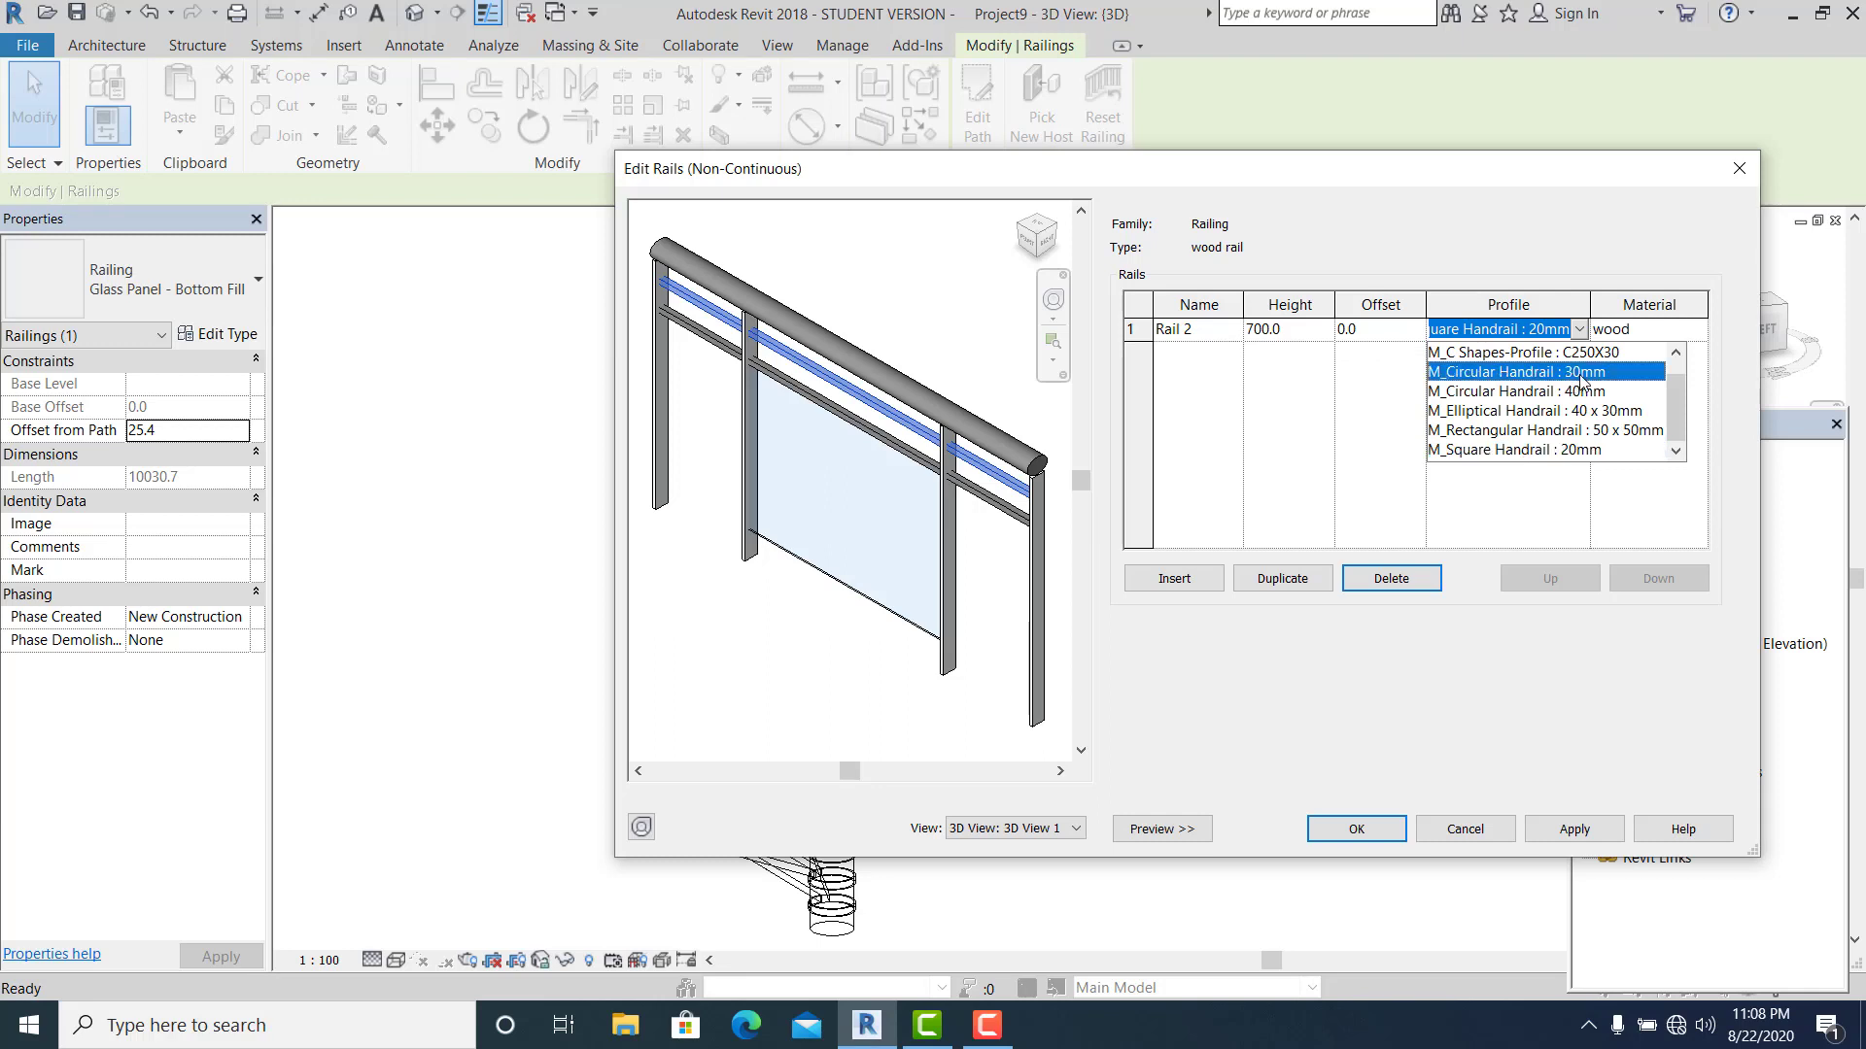
{"action": "left_click", "coordinate": [1582, 373]}
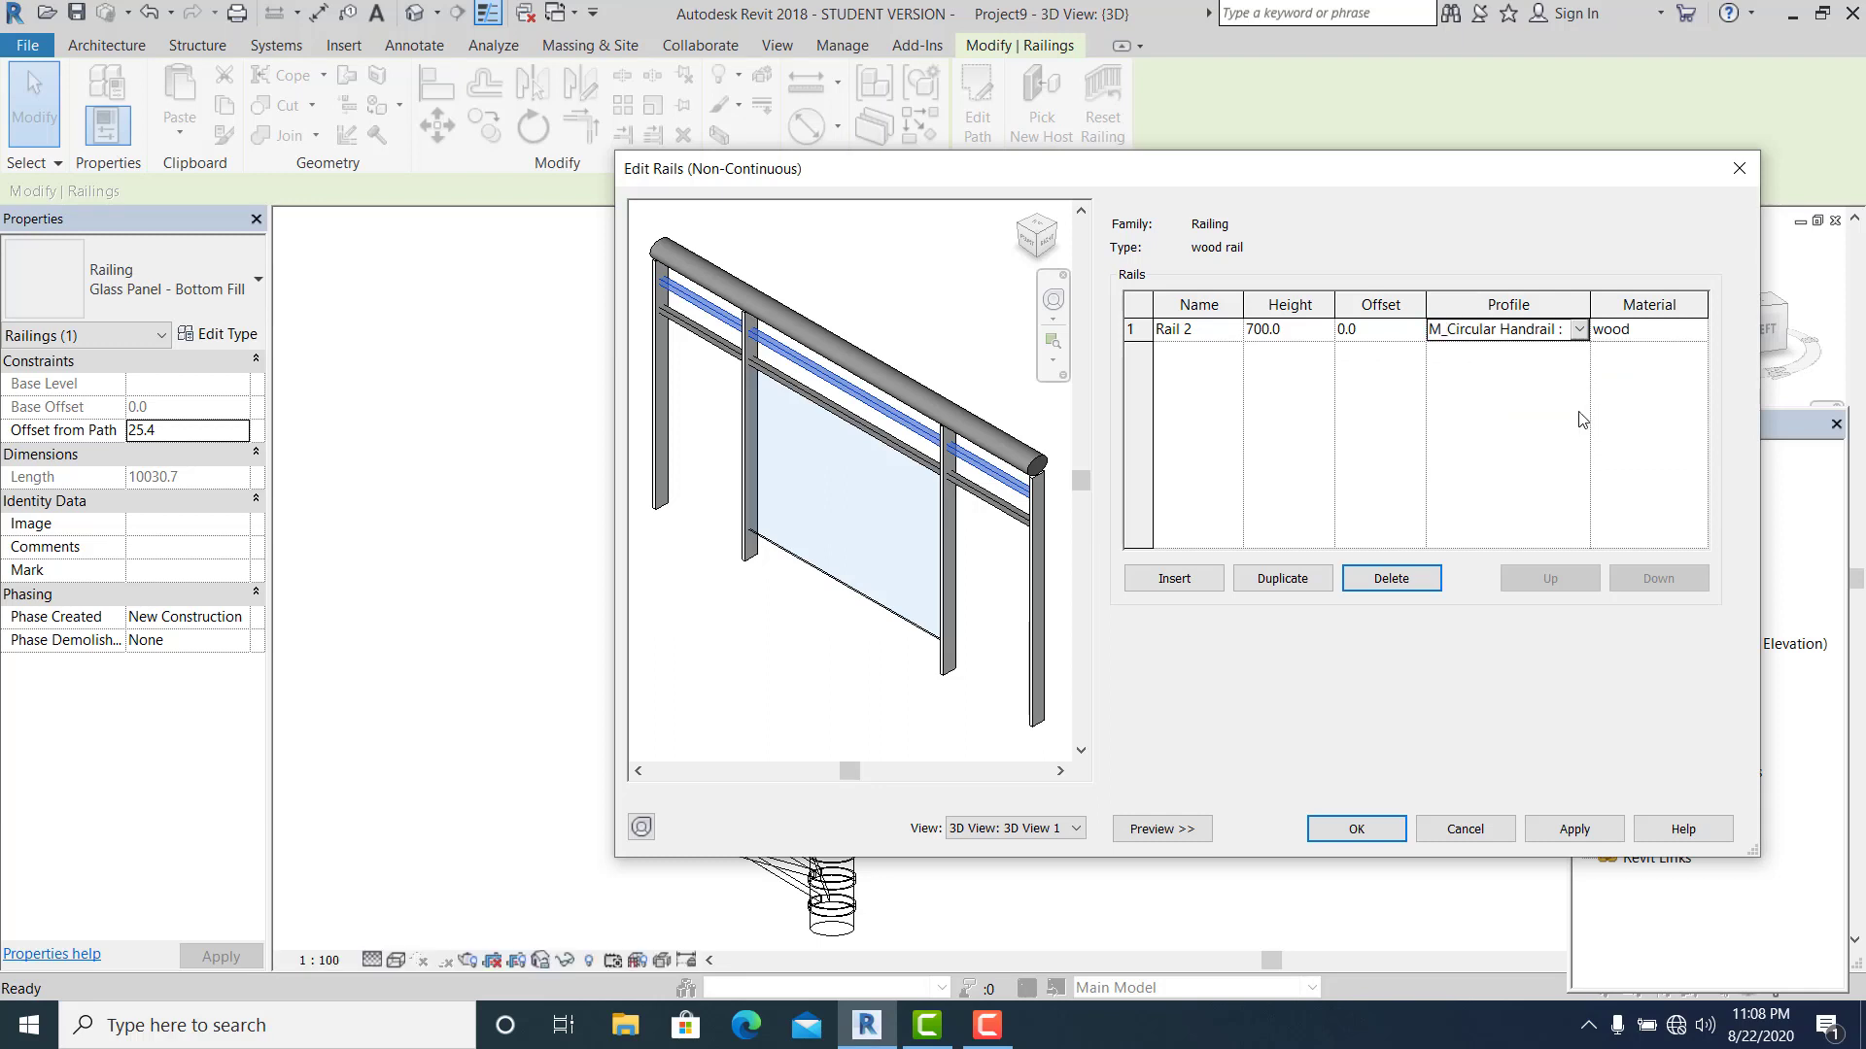
{"action": "left_click", "coordinate": [1574, 824]}
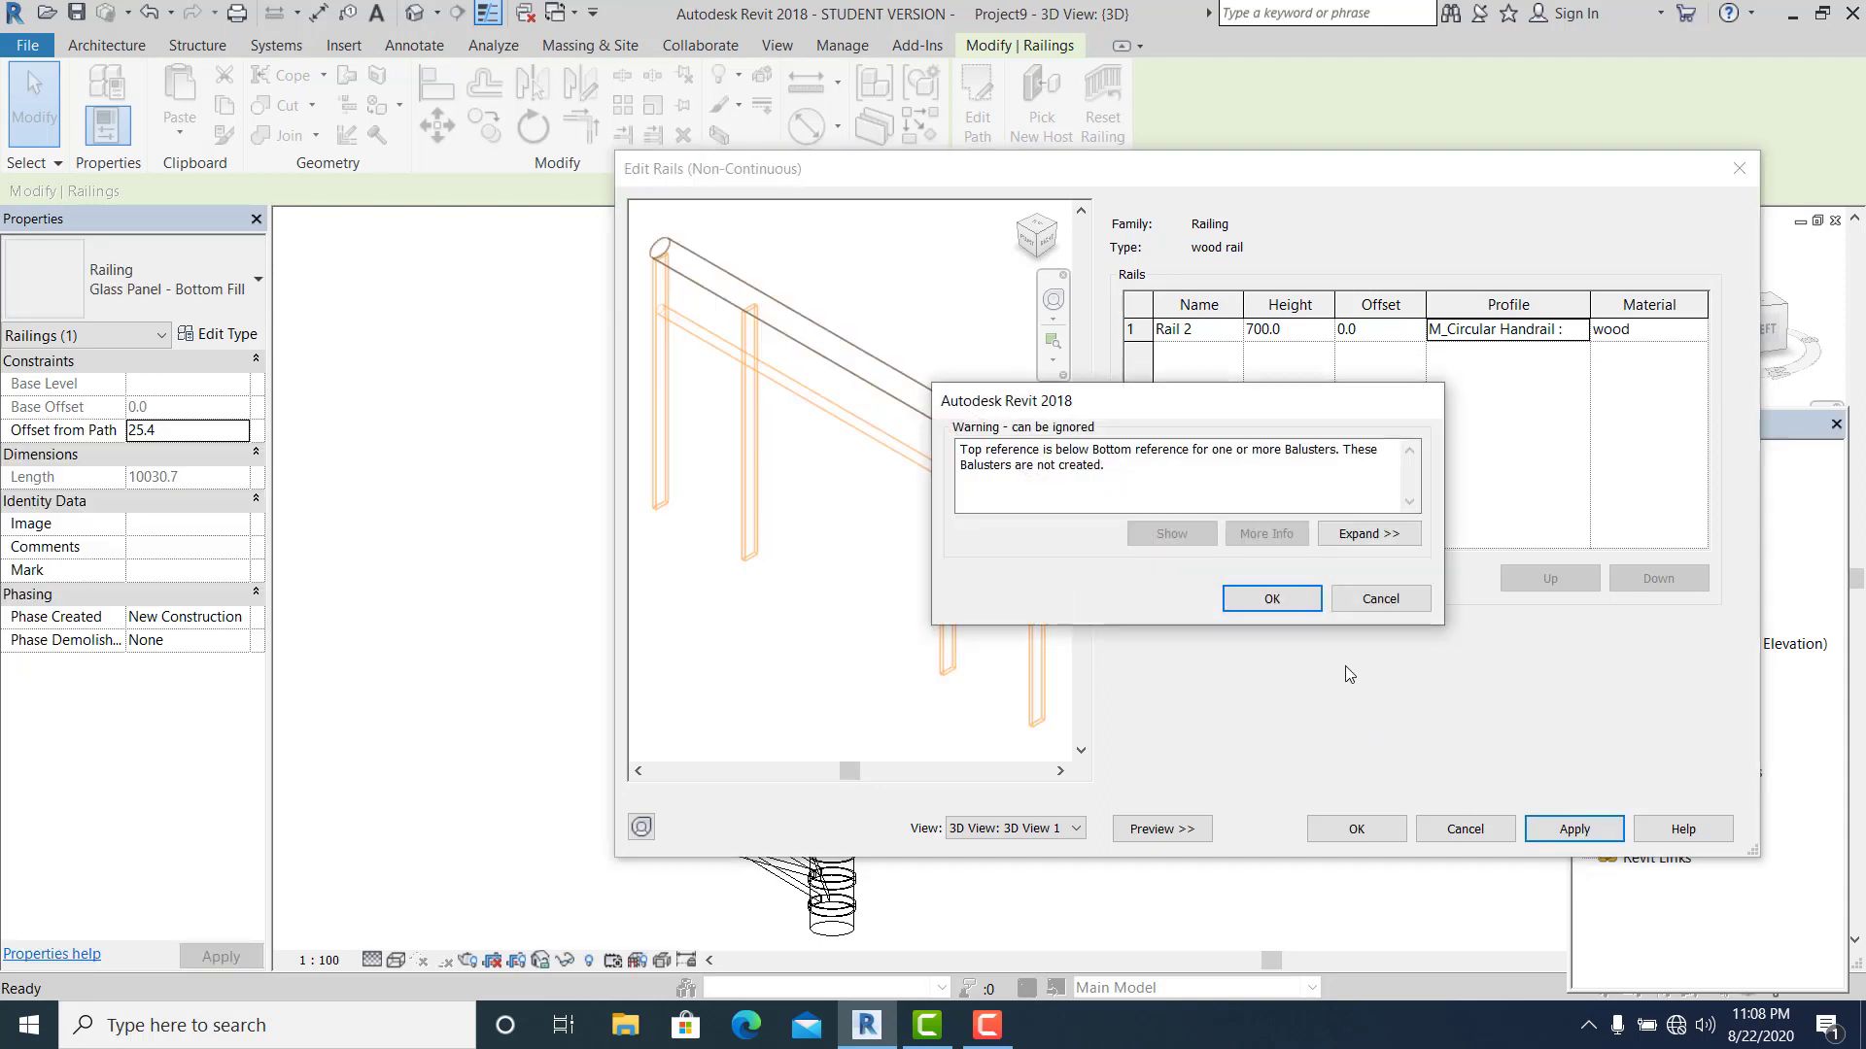
{"action": "left_click", "coordinate": [1282, 600]}
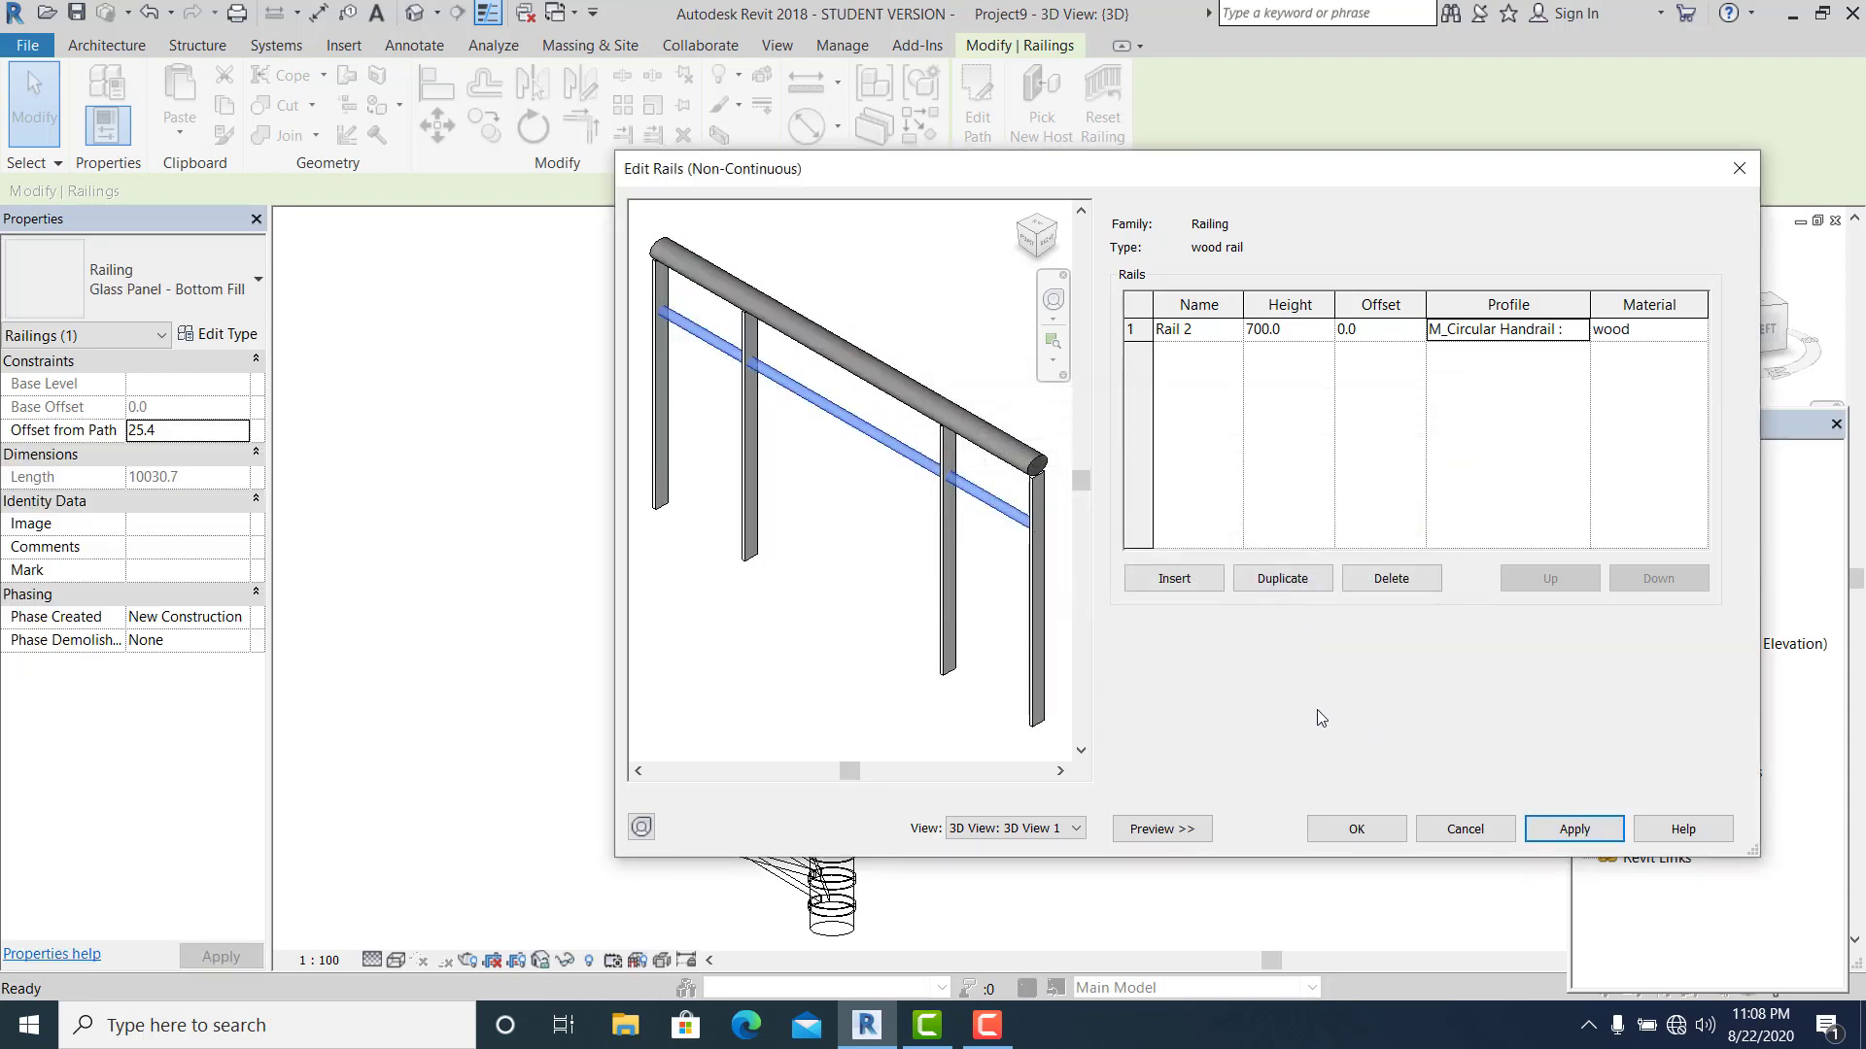
{"action": "left_click", "coordinate": [1399, 822]}
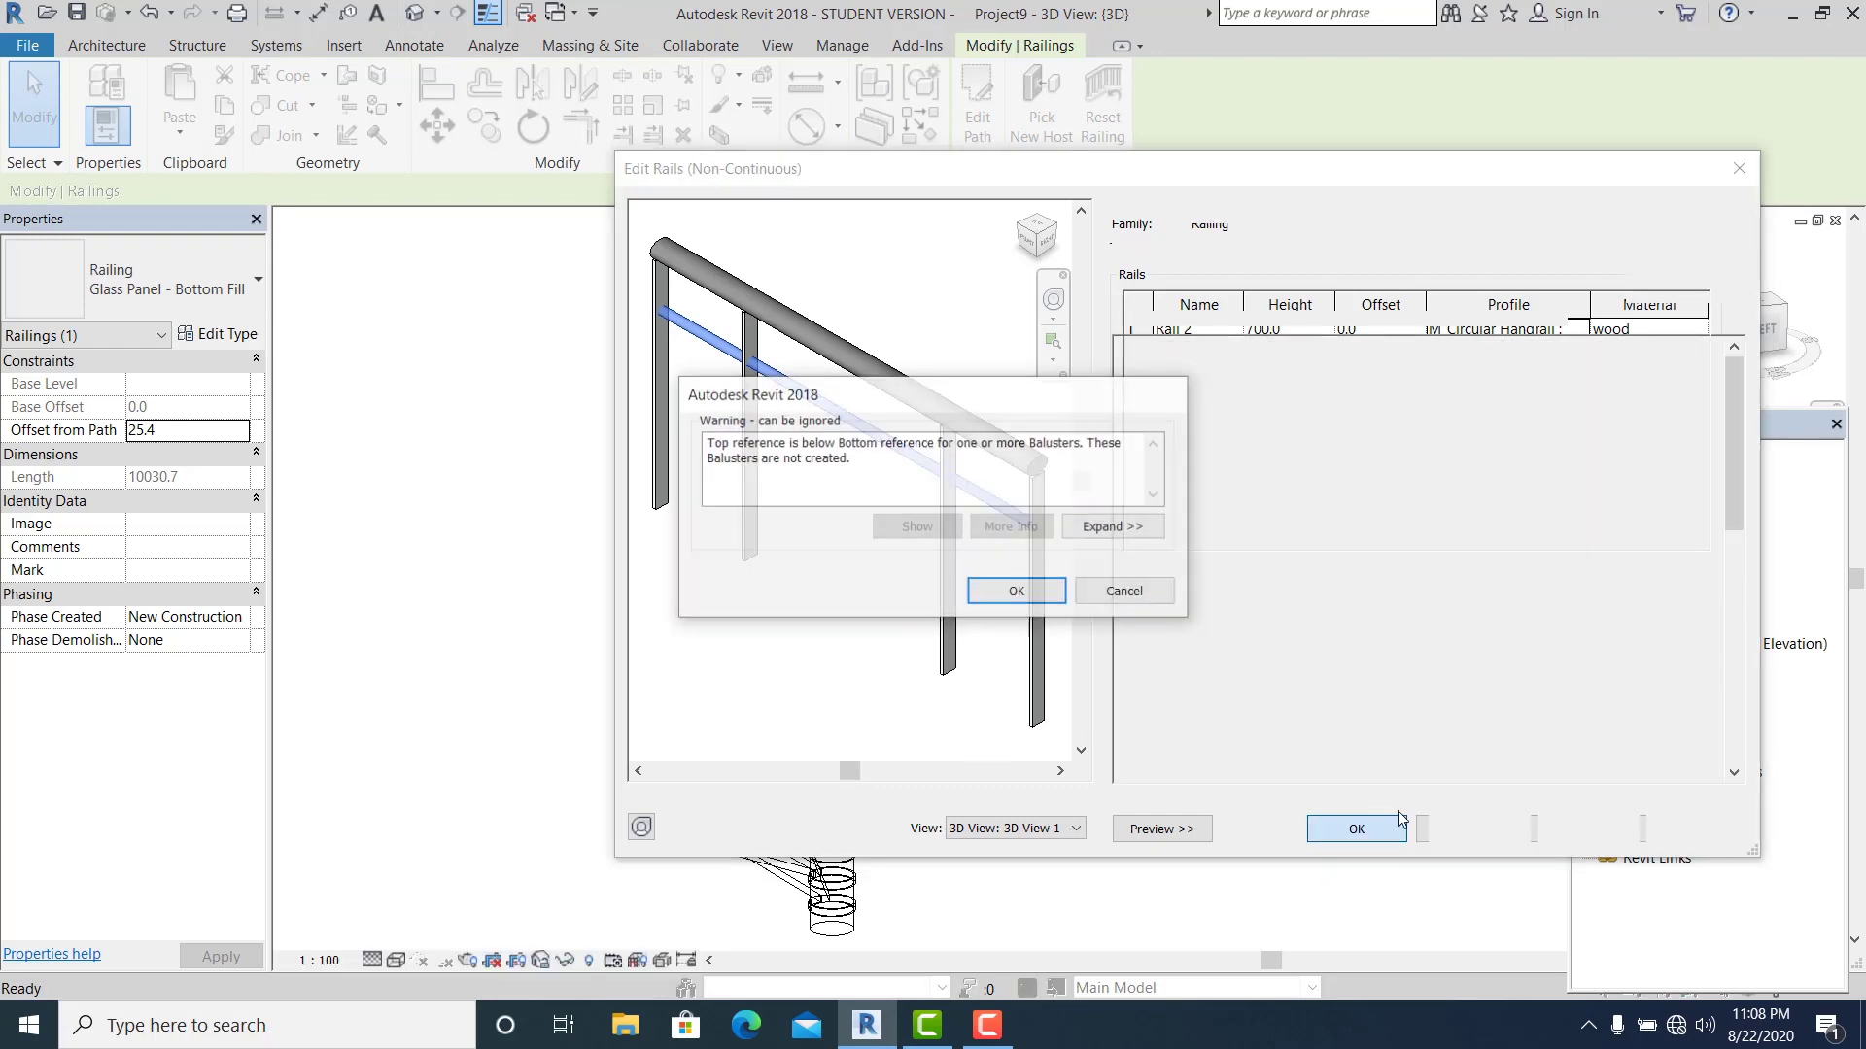
{"action": "left_click", "coordinate": [1016, 591]}
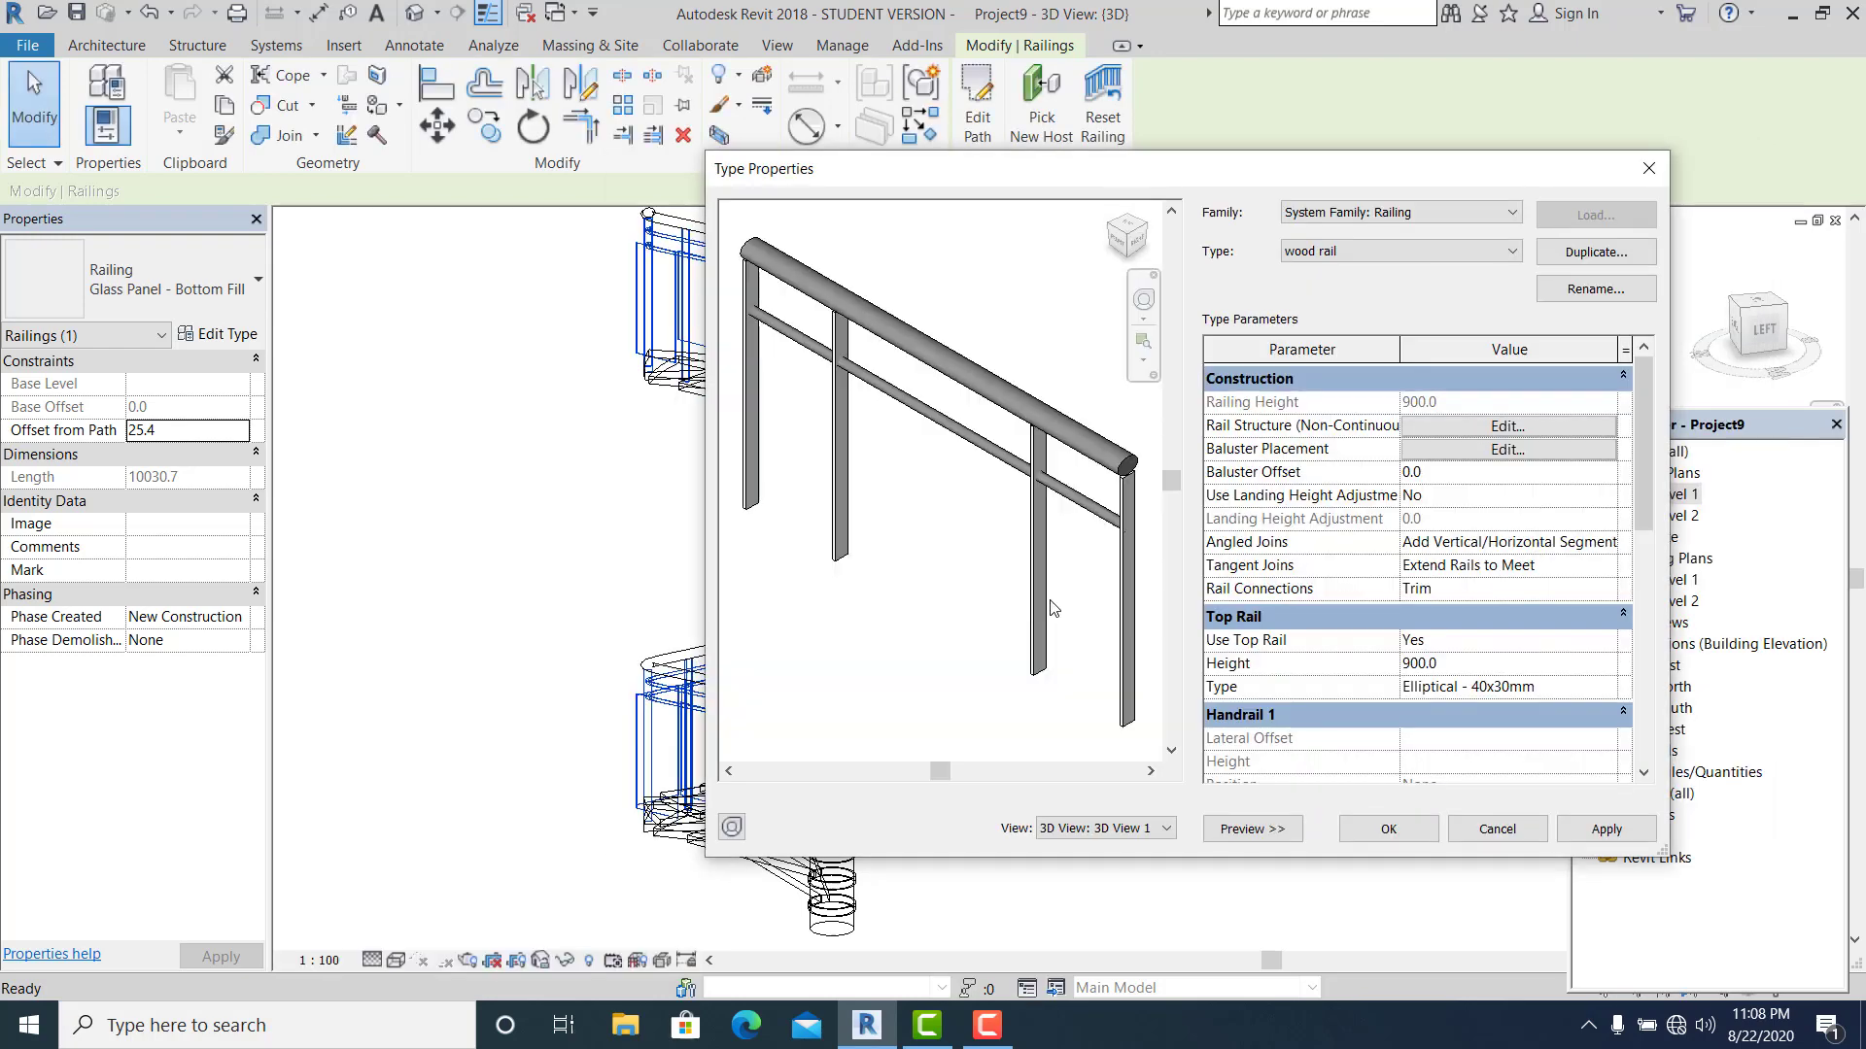
Step: In the wood rail type's baluster placement, set the glazed panel's baluster family in the main pattern to None
{"action": "left_click", "coordinate": [1480, 453]}
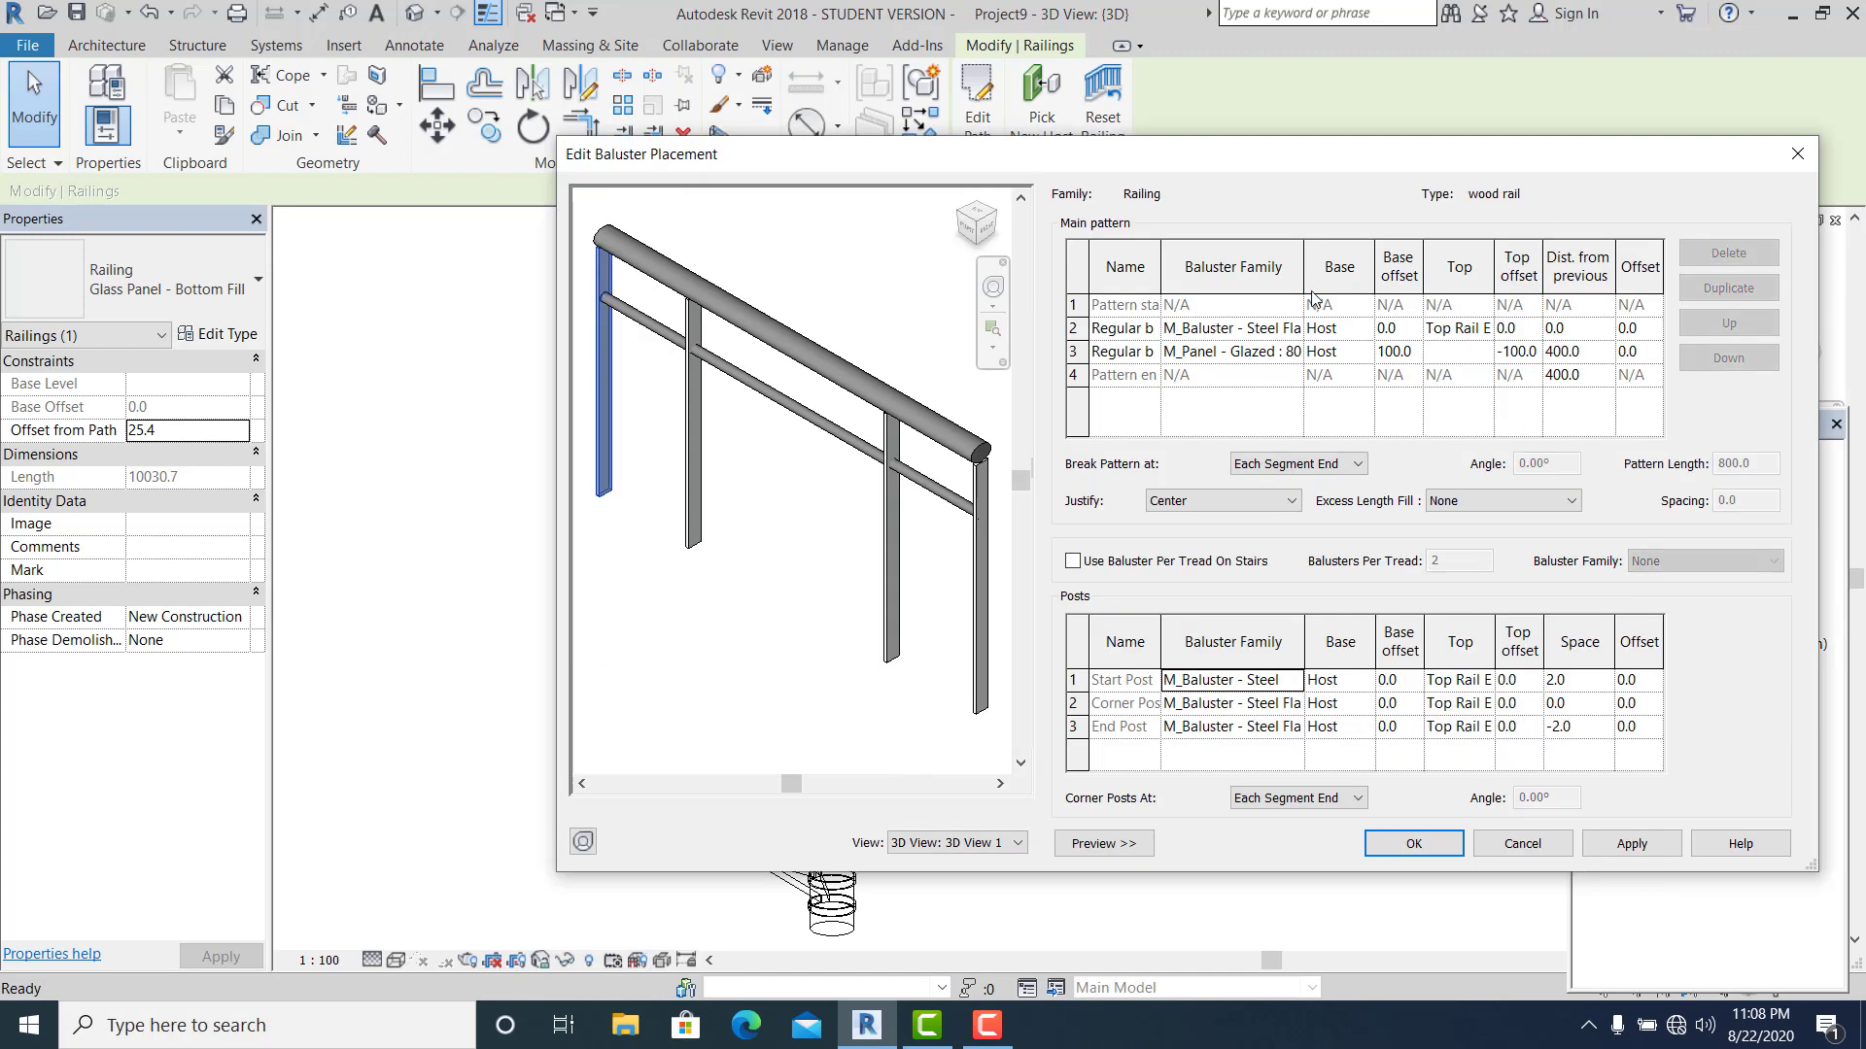
{"action": "left_click", "coordinate": [1292, 360]}
{"action": "left_click", "coordinate": [1293, 353]}
{"action": "left_click", "coordinate": [1295, 354]}
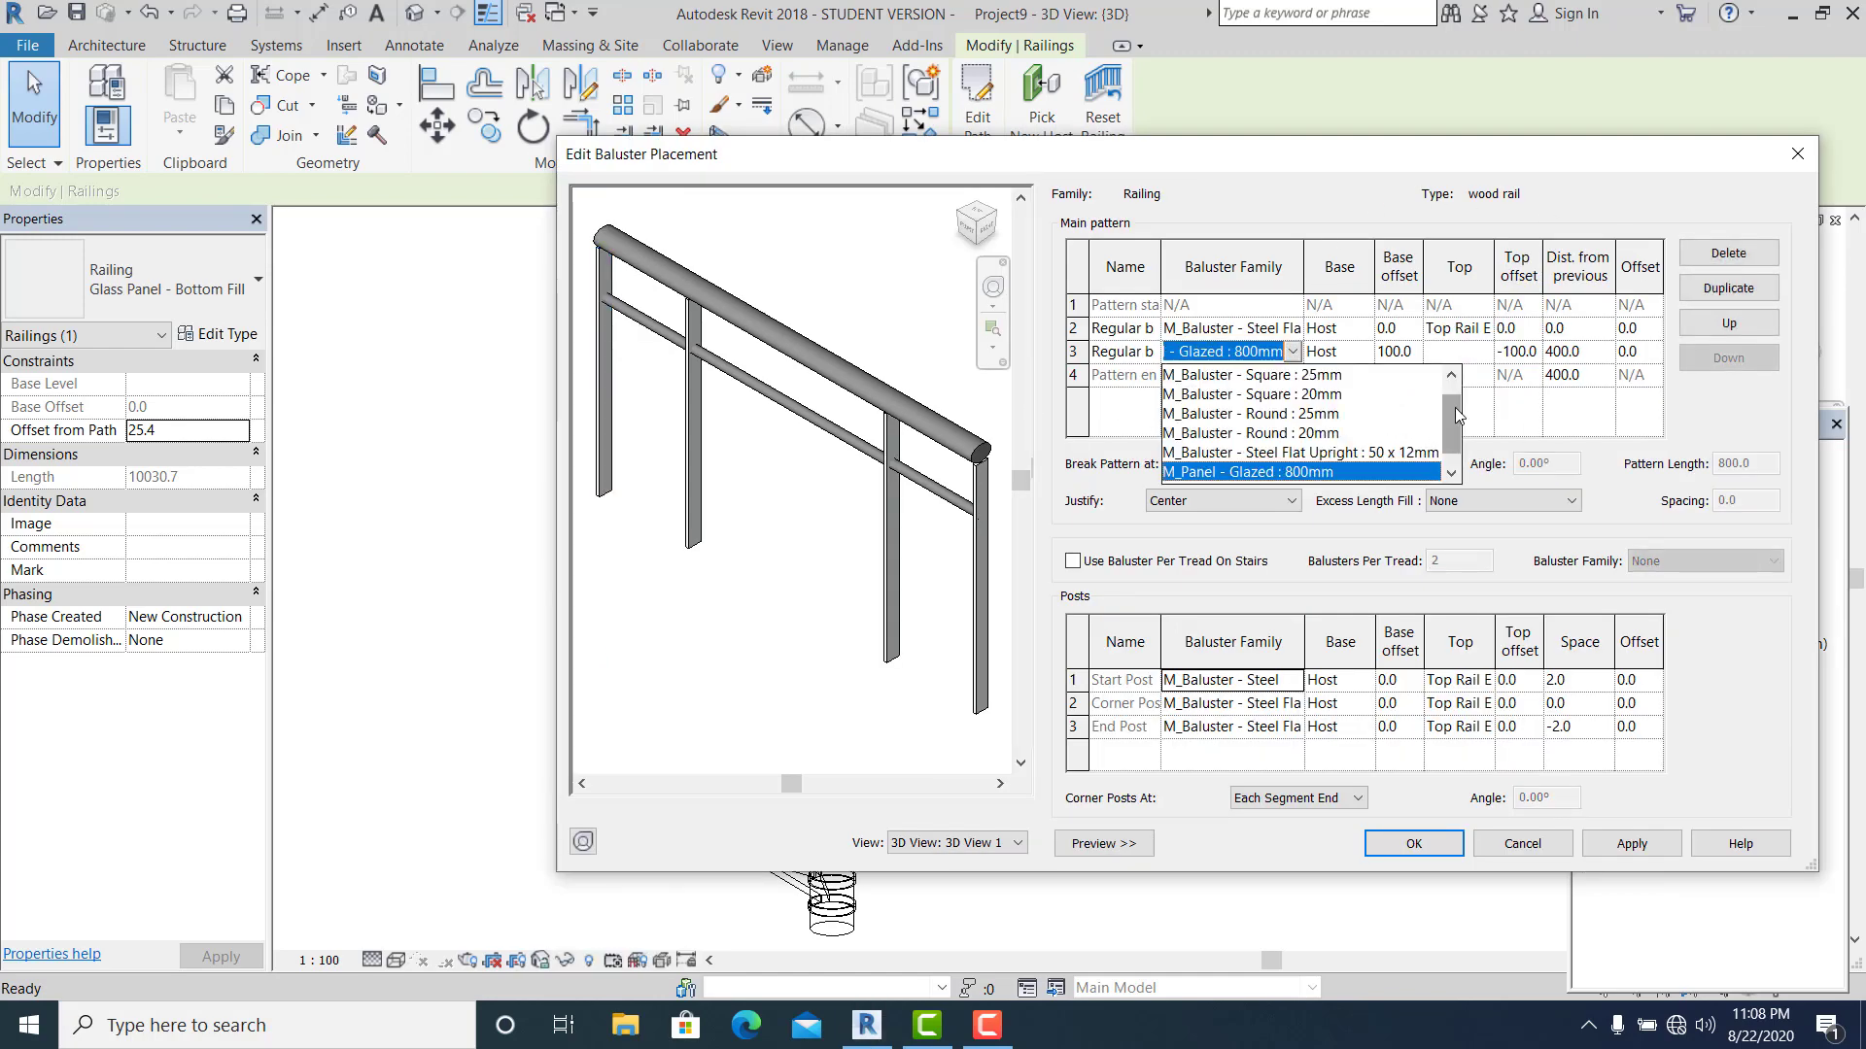
{"action": "scroll", "coordinate": [1455, 406], "scroll_direction": "up", "scroll_amount": 1}
{"action": "left_click", "coordinate": [1220, 379]}
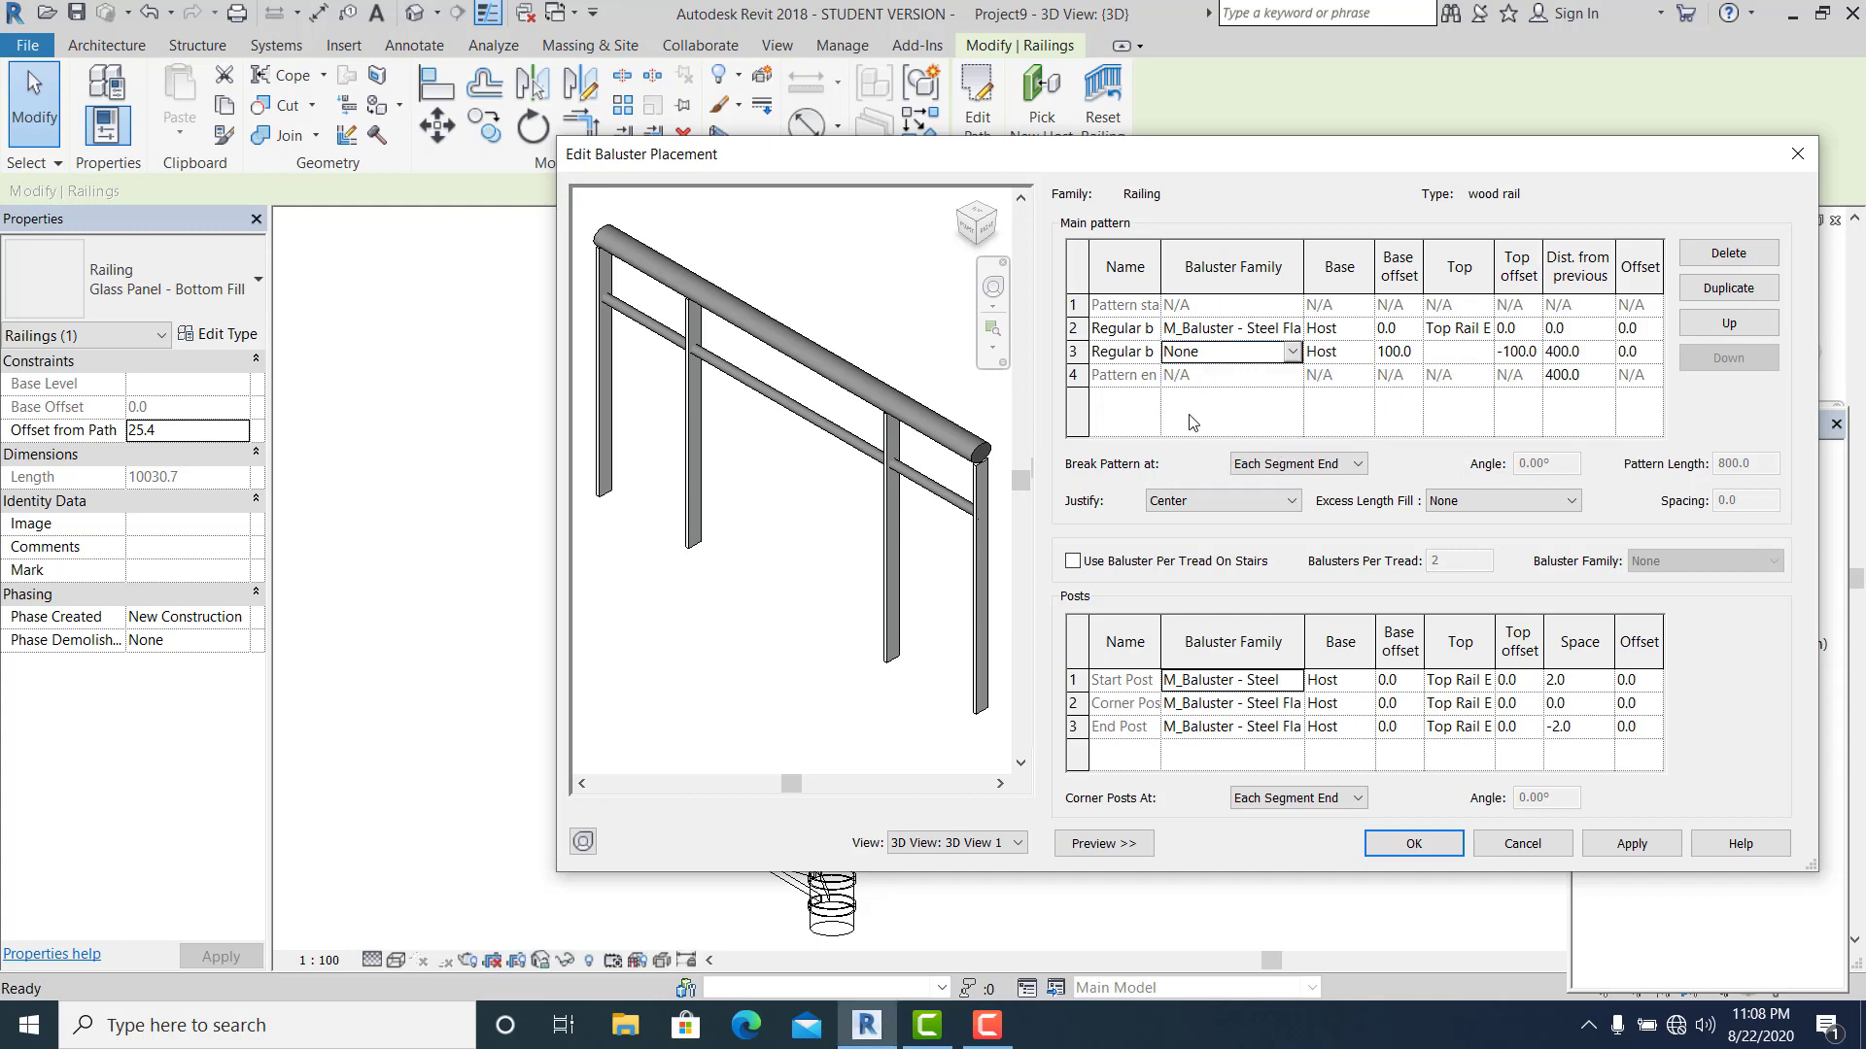
Step: Change the main pattern's steel flat upright baluster to M_Baluster - Round : 25mm
{"action": "left_click", "coordinate": [1289, 330]}
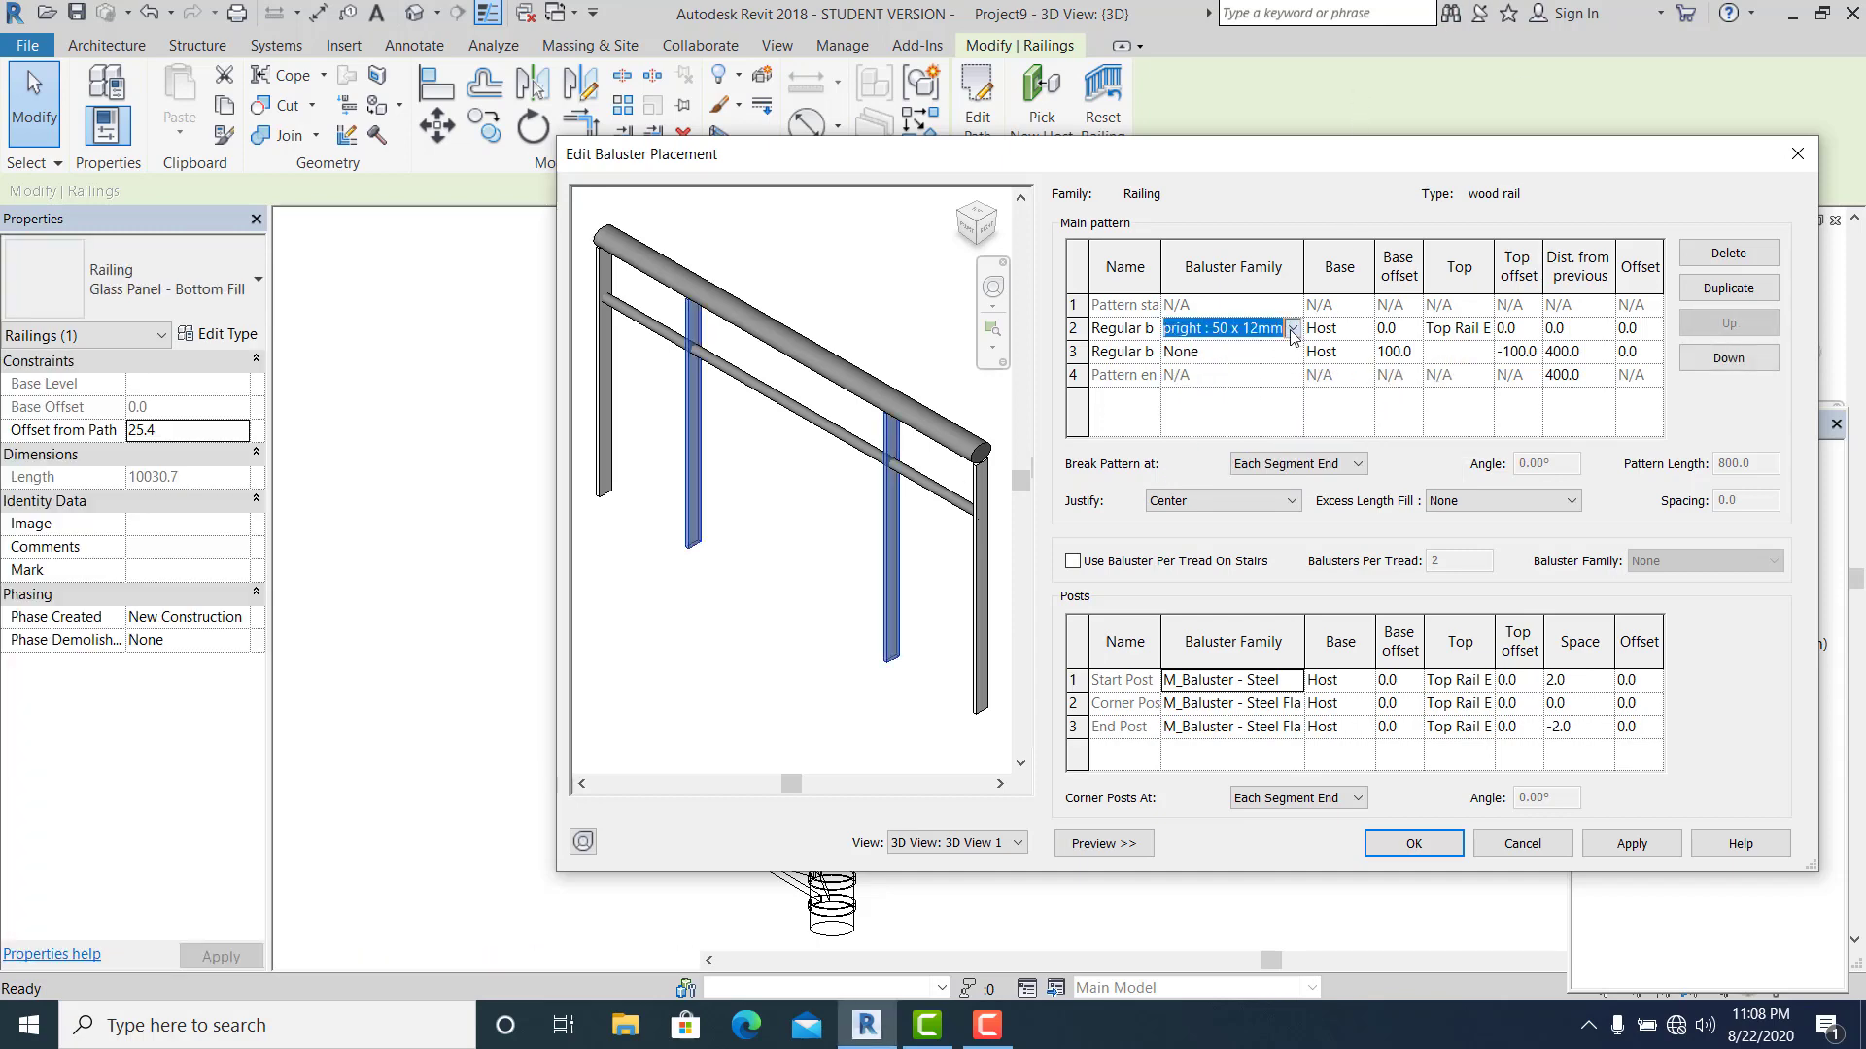
{"action": "left_click", "coordinate": [1292, 331]}
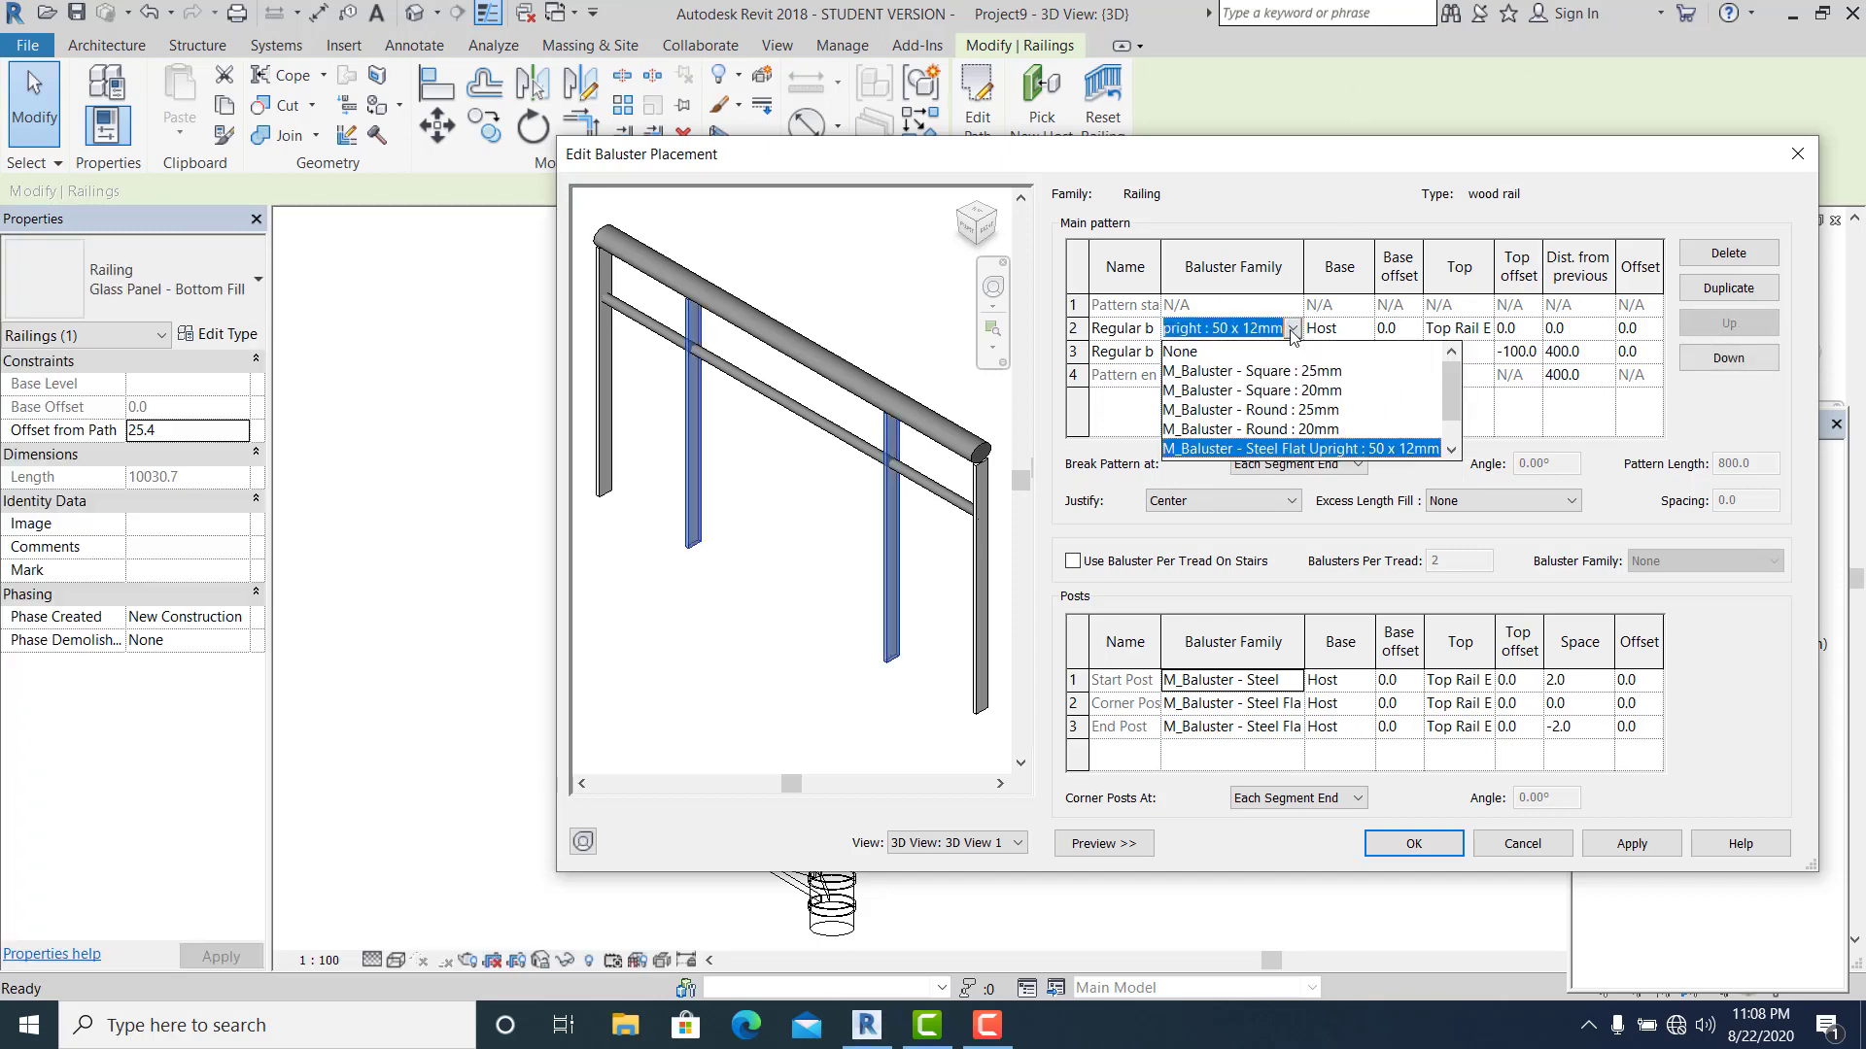
{"action": "left_click", "coordinate": [1295, 410]}
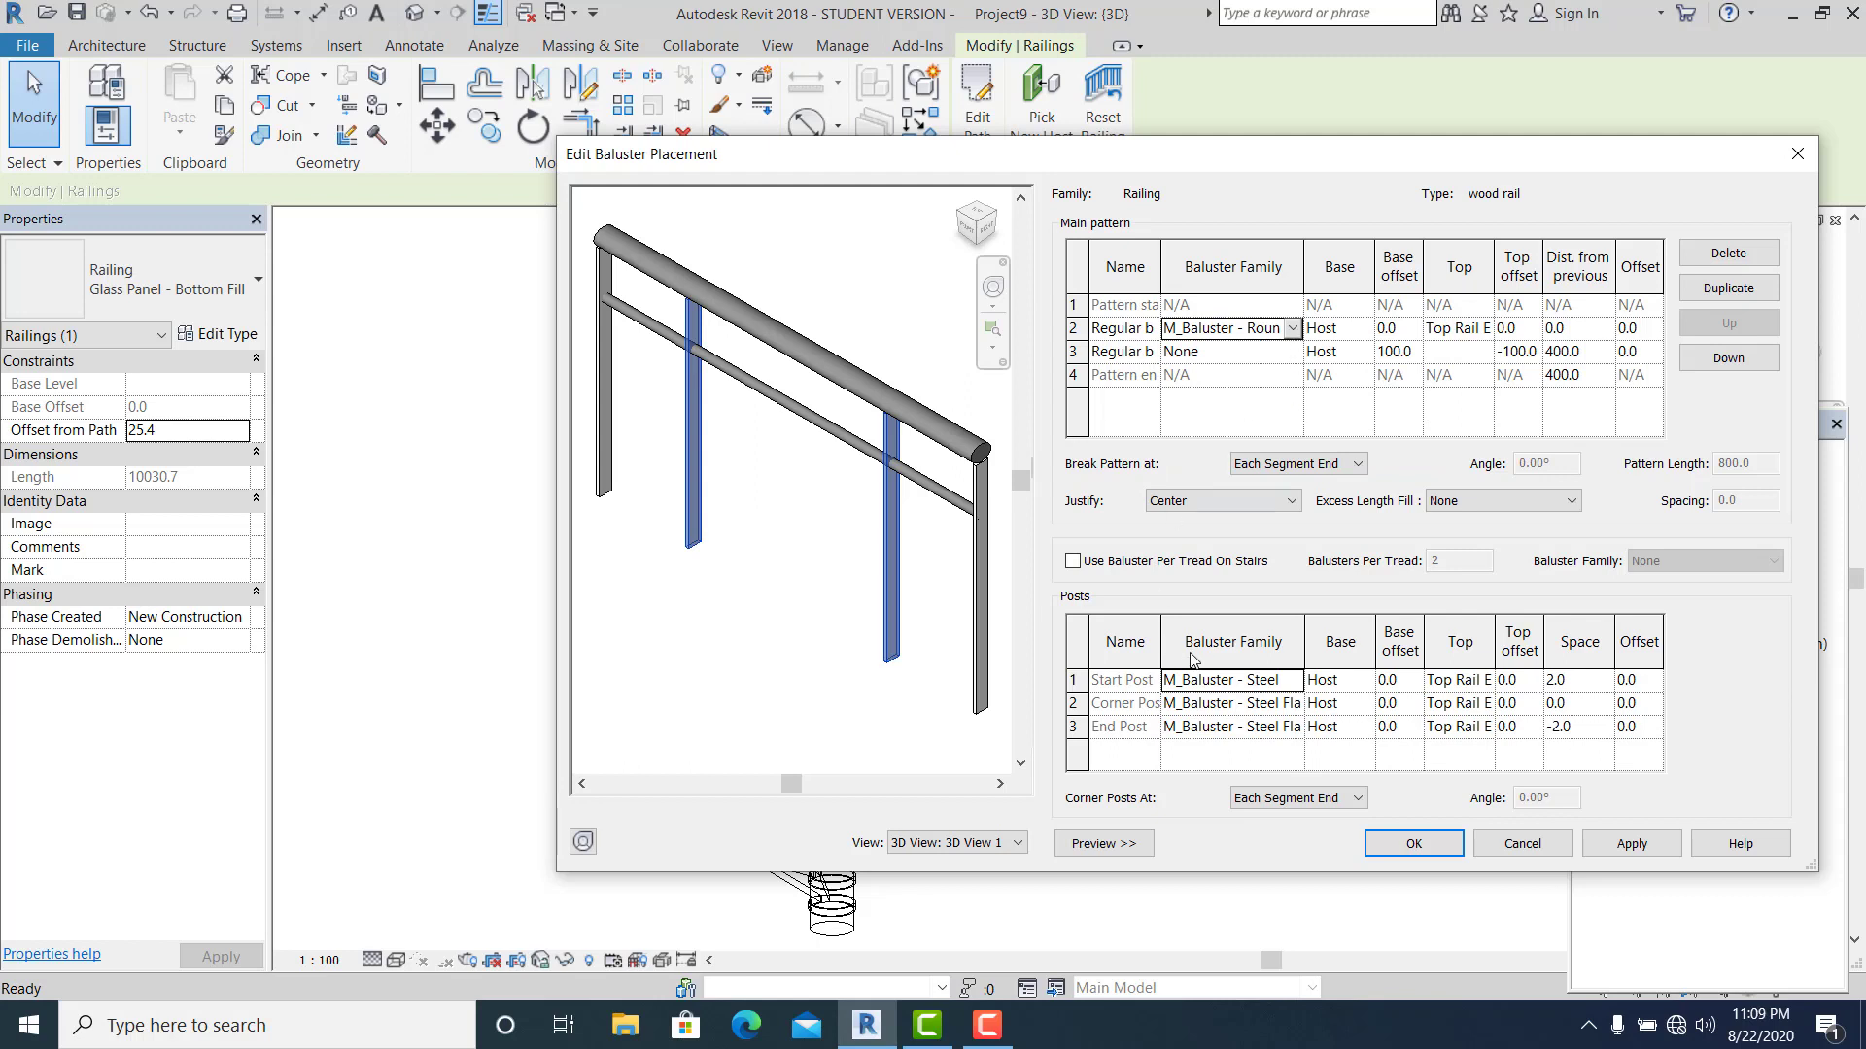
Step: Change the baluster family of the start, corner and end posts to M_Baluster - Round : 25mm
{"action": "left_click", "coordinate": [1286, 687]}
{"action": "left_click", "coordinate": [1293, 682]}
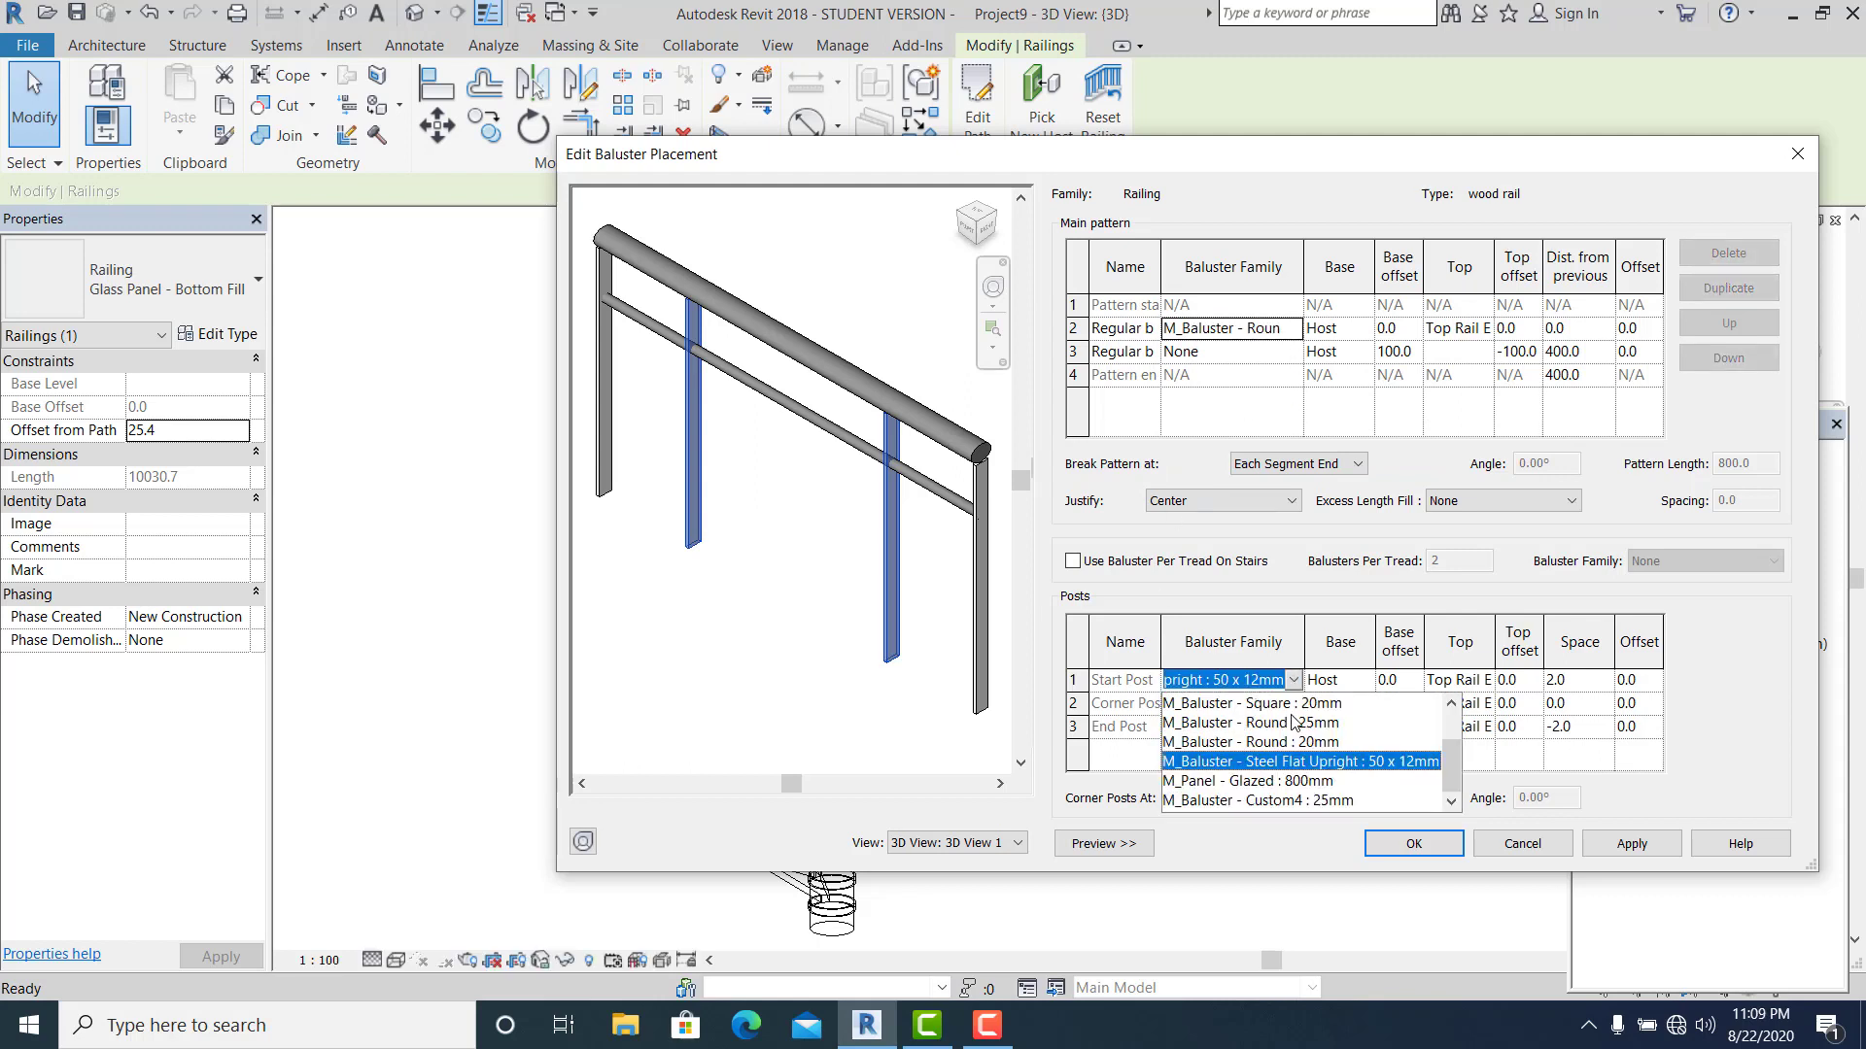
{"action": "left_click", "coordinate": [1295, 724]}
{"action": "left_click", "coordinate": [1294, 704]}
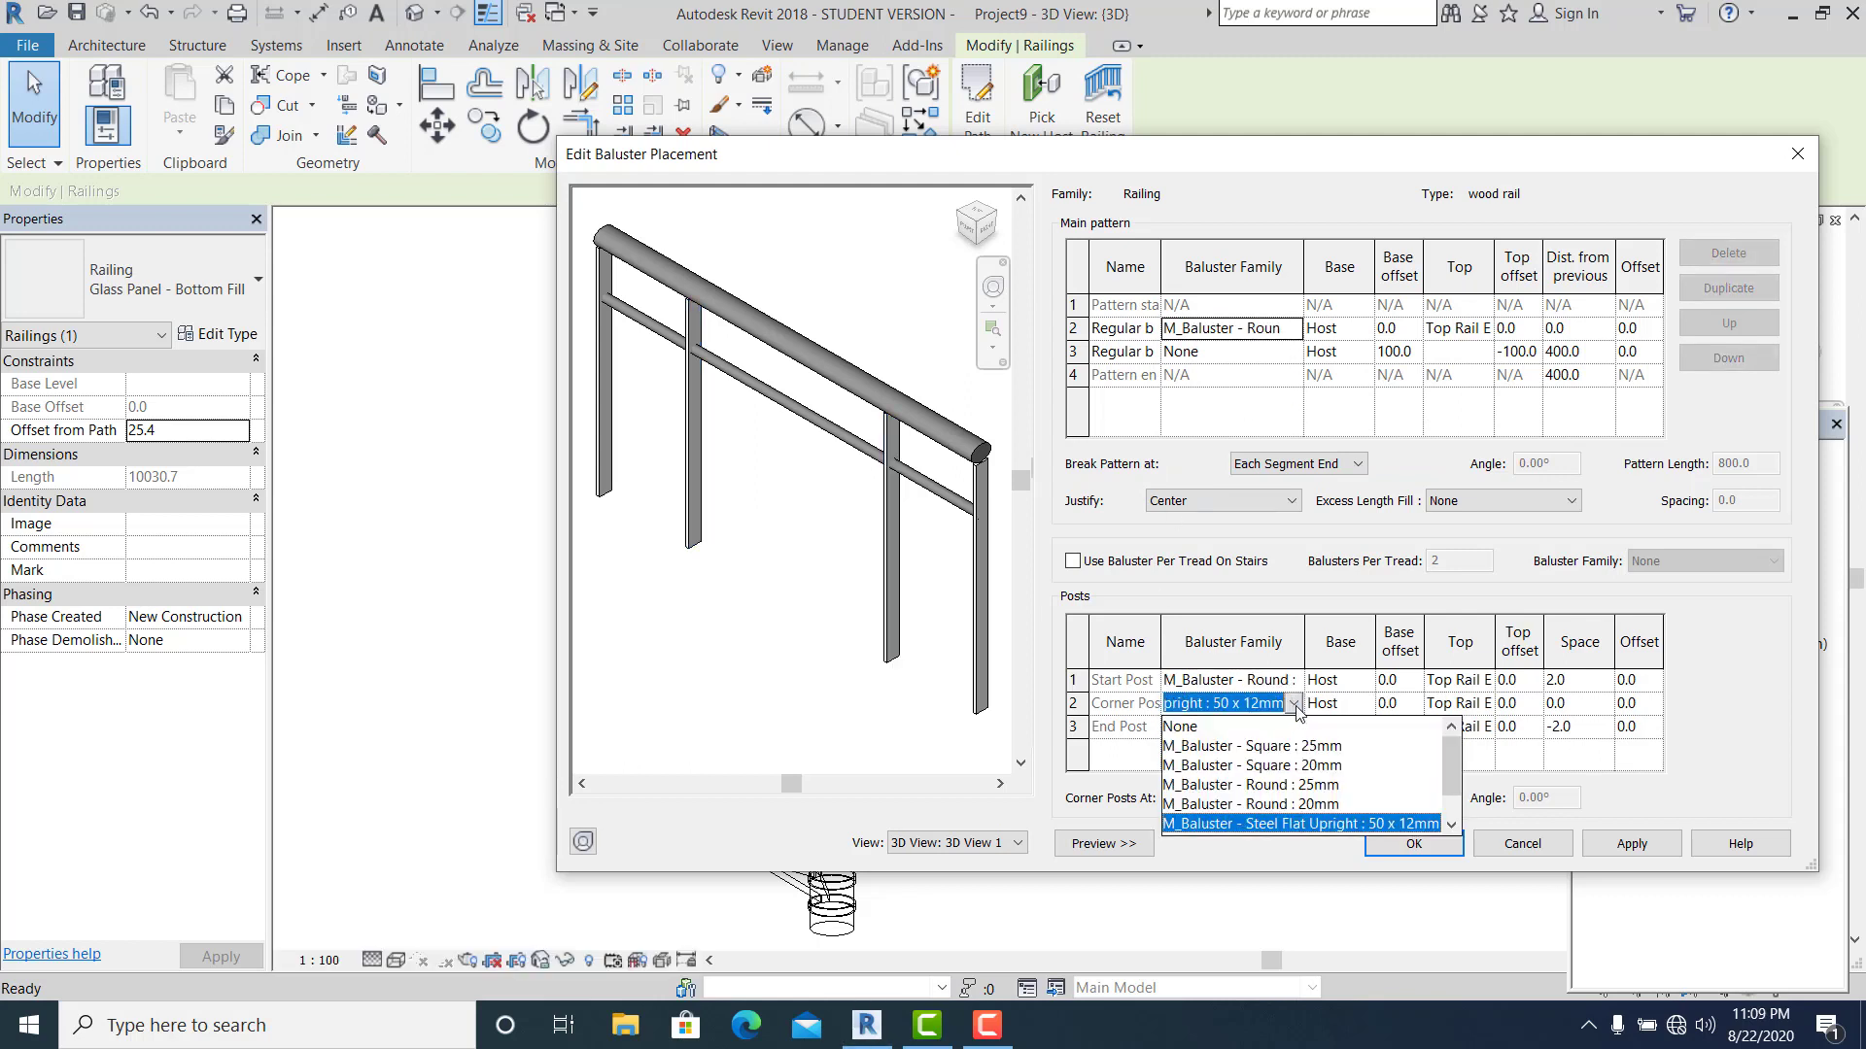
{"action": "left_click", "coordinate": [1298, 786]}
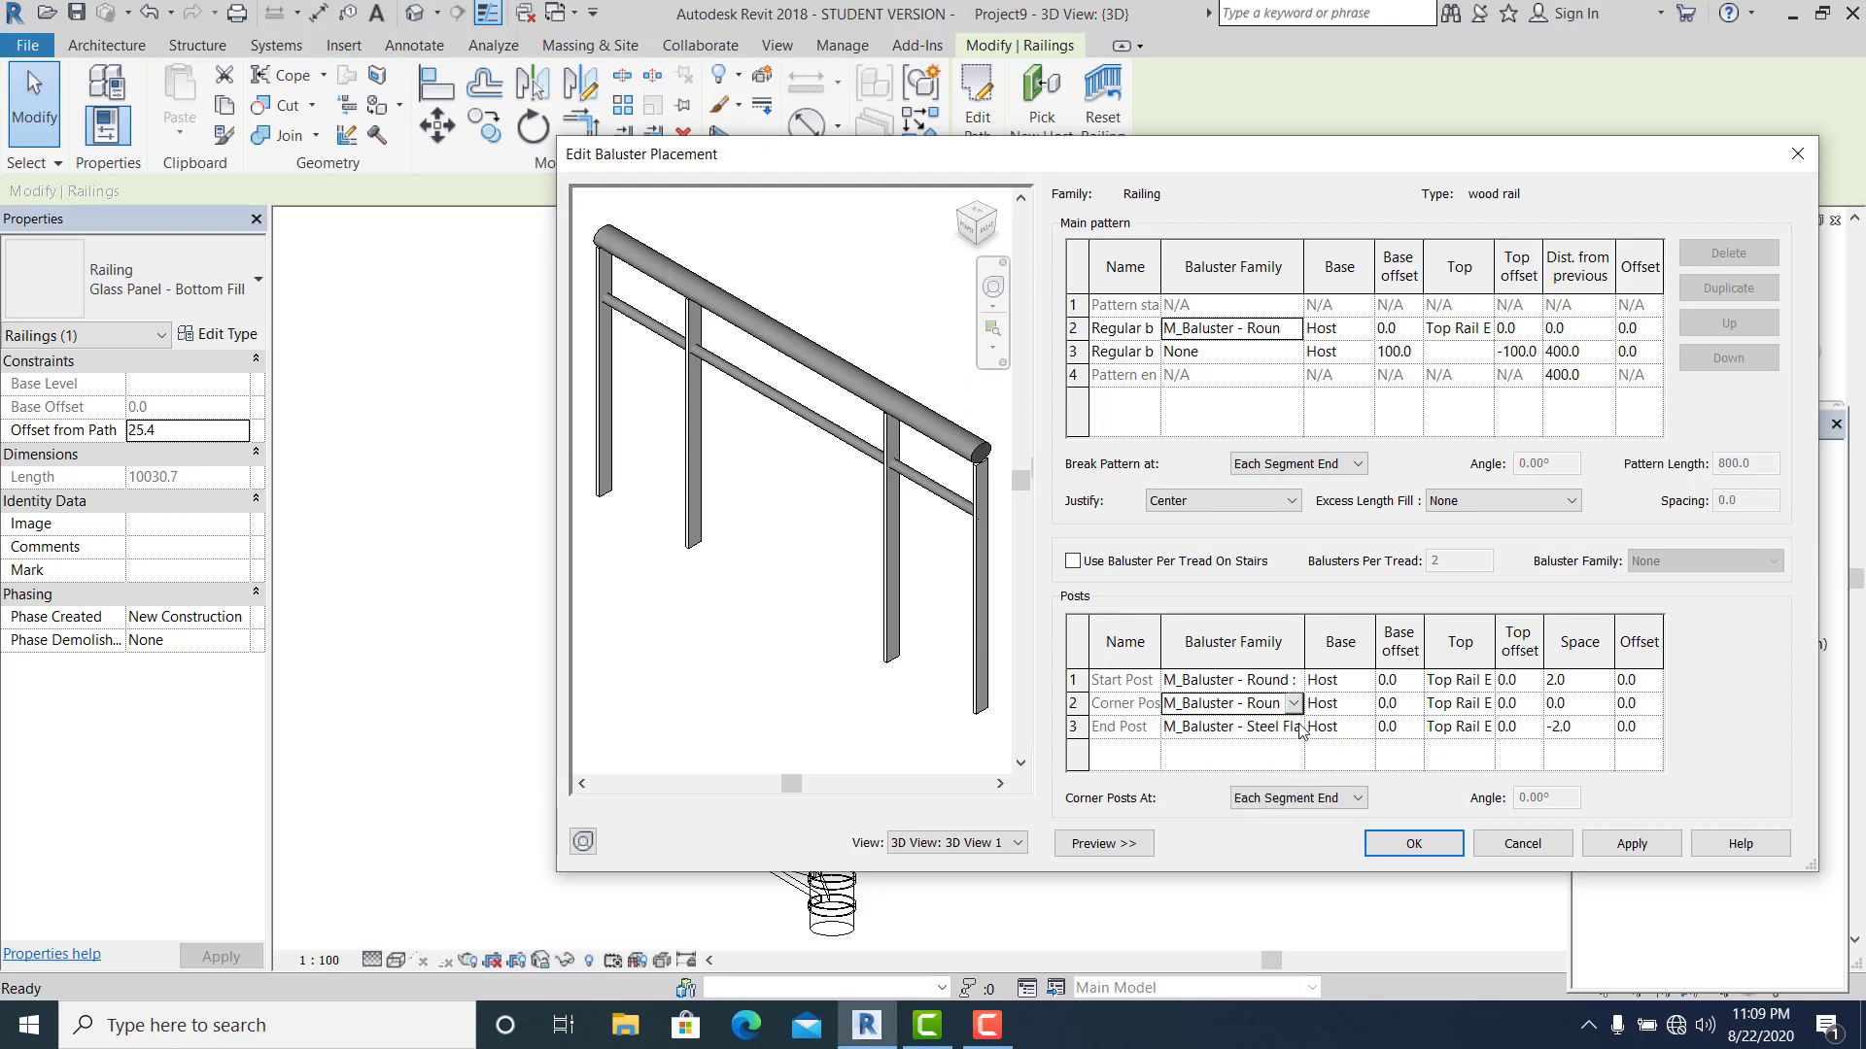
{"action": "left_click", "coordinate": [1298, 727]}
{"action": "left_click", "coordinate": [1291, 808]}
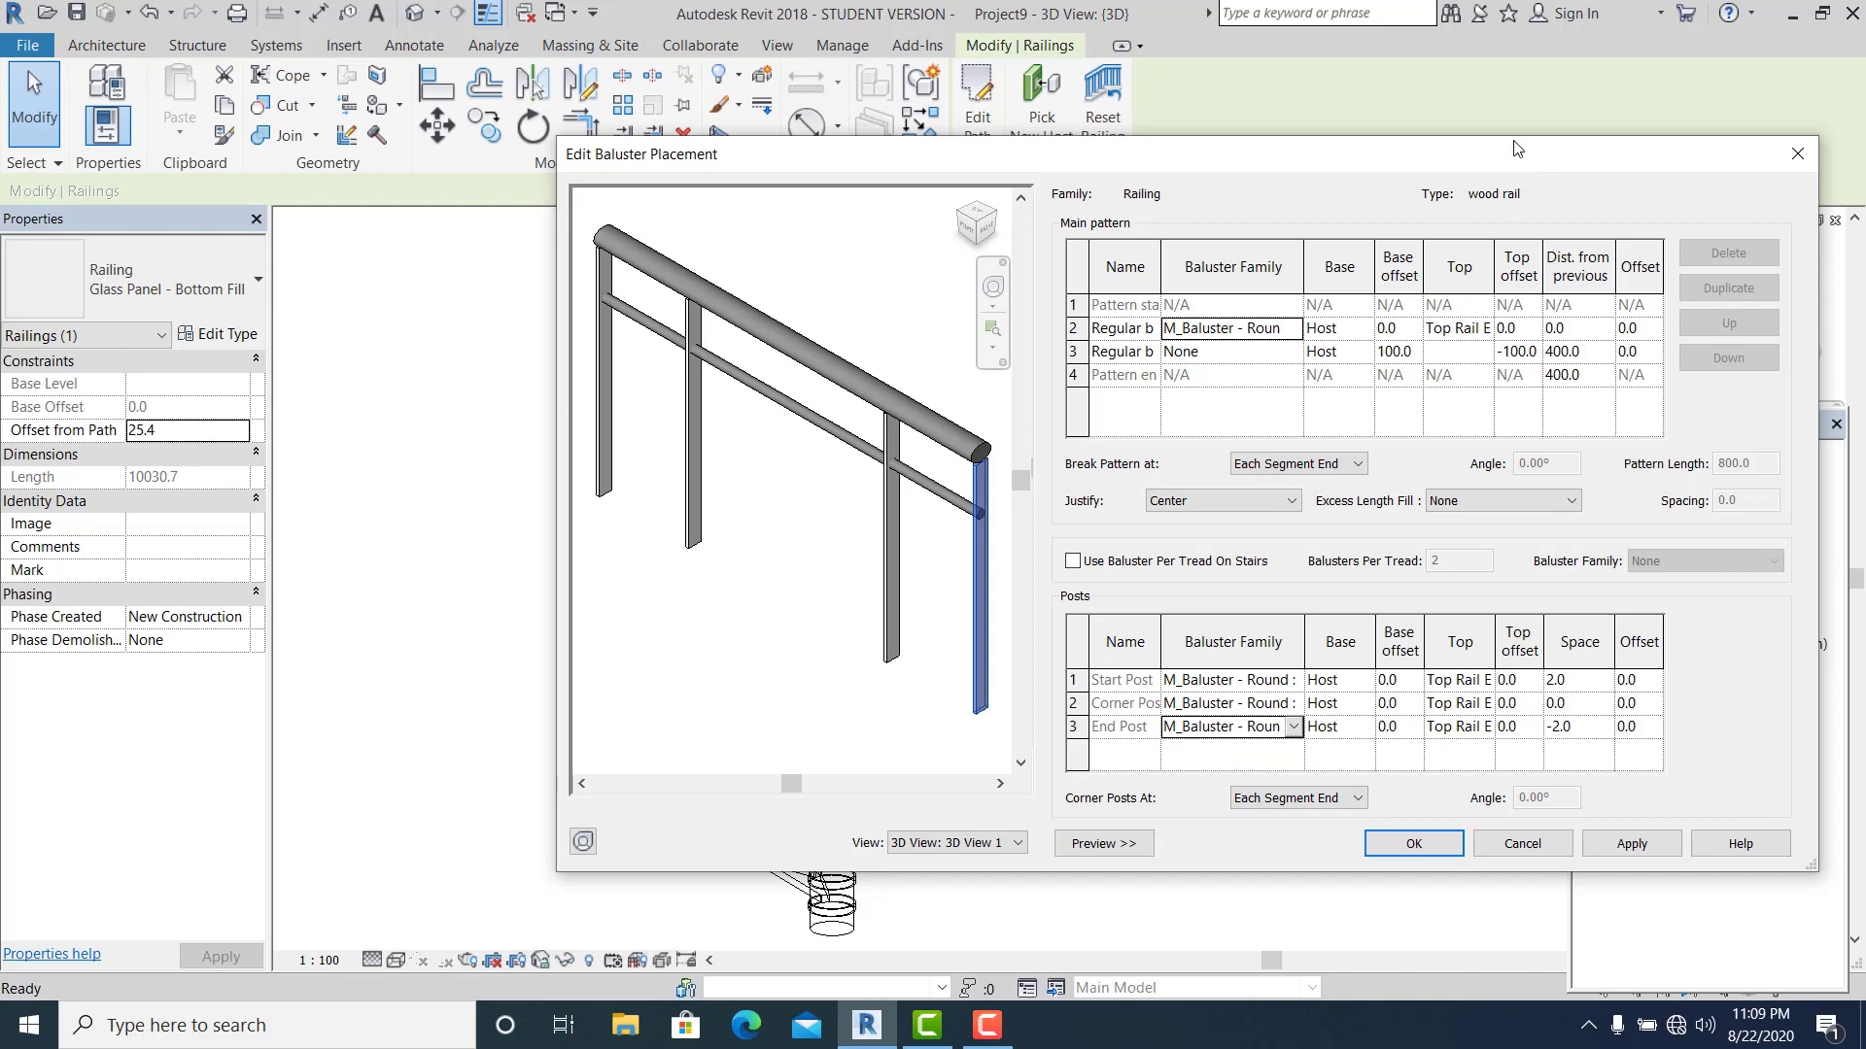
Step: Accept the baluster placement changes, apply the wood rail type to the staircase railing and clear the selection
{"action": "left_click_drag", "start_coordinate": [1517, 148], "coordinate": [1506, 110]}
{"action": "left_click", "coordinate": [1625, 807]}
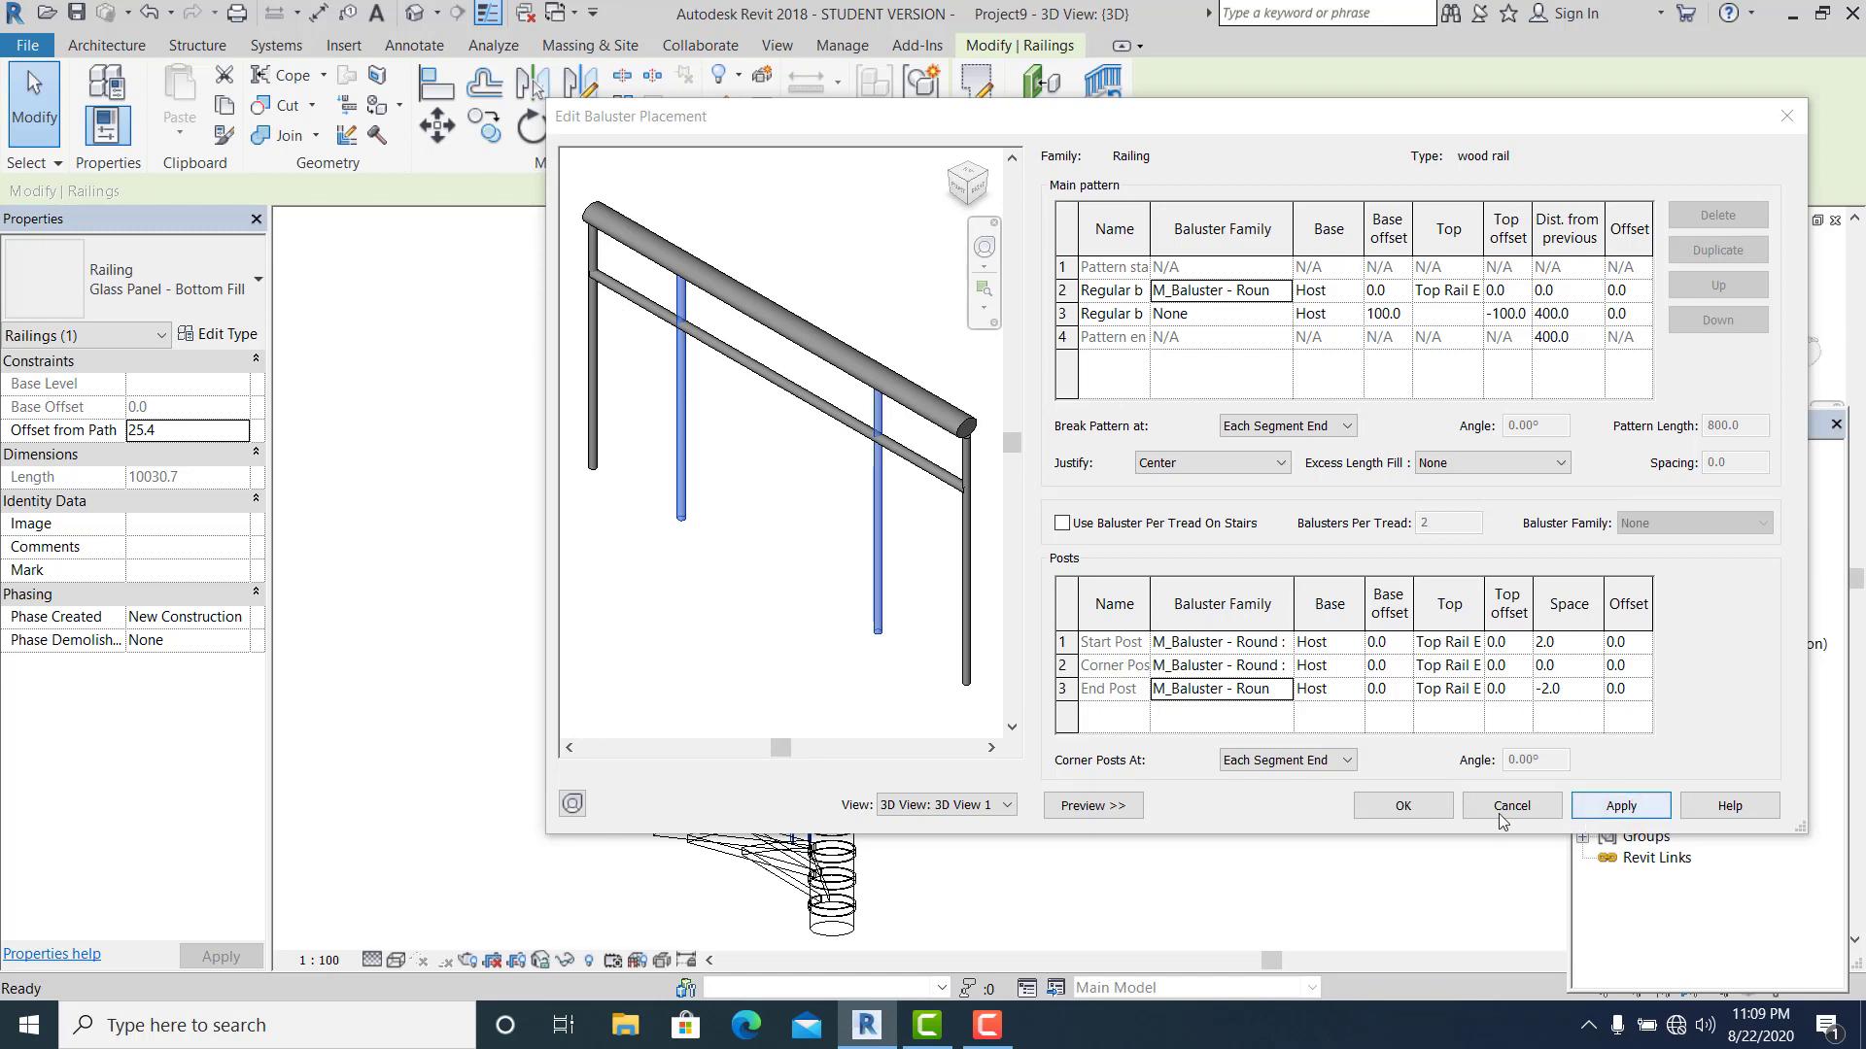
{"action": "left_click", "coordinate": [1418, 812]}
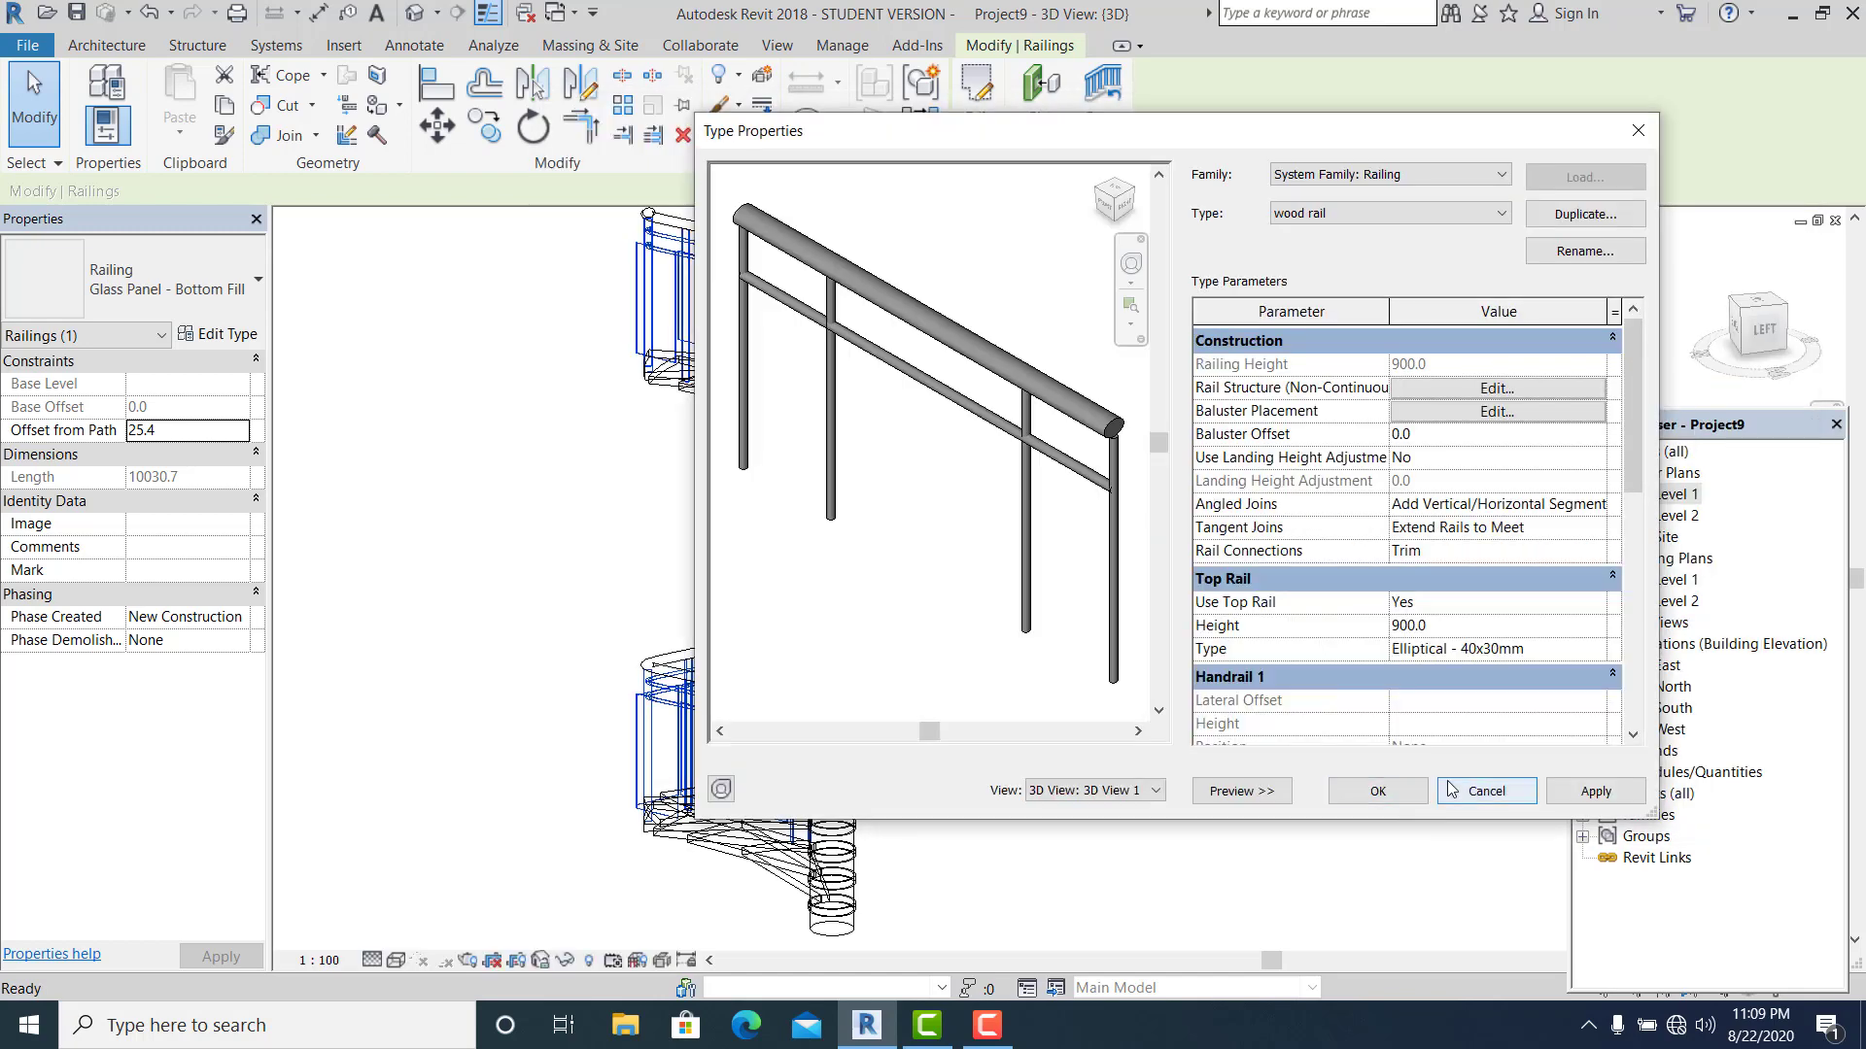
{"action": "left_click_drag", "start_coordinate": [1633, 483], "coordinate": [1632, 522]}
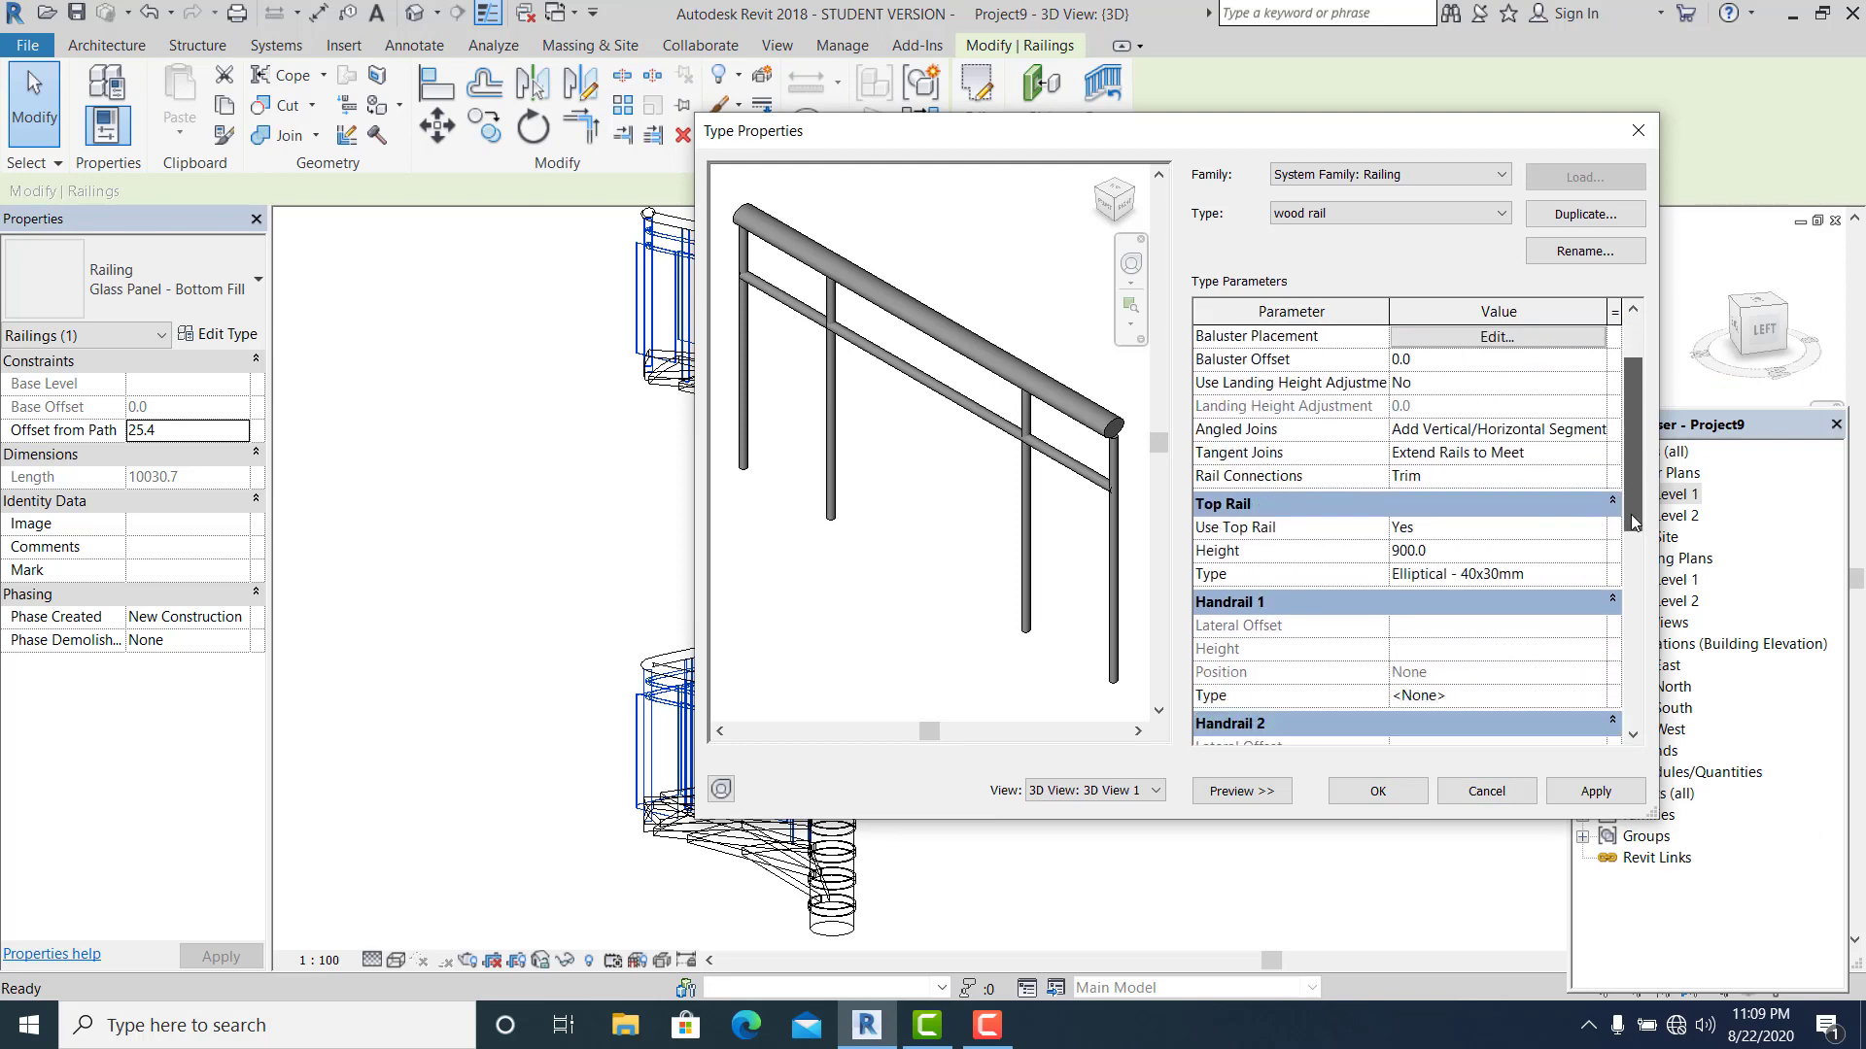
{"action": "left_click", "coordinate": [1598, 795]}
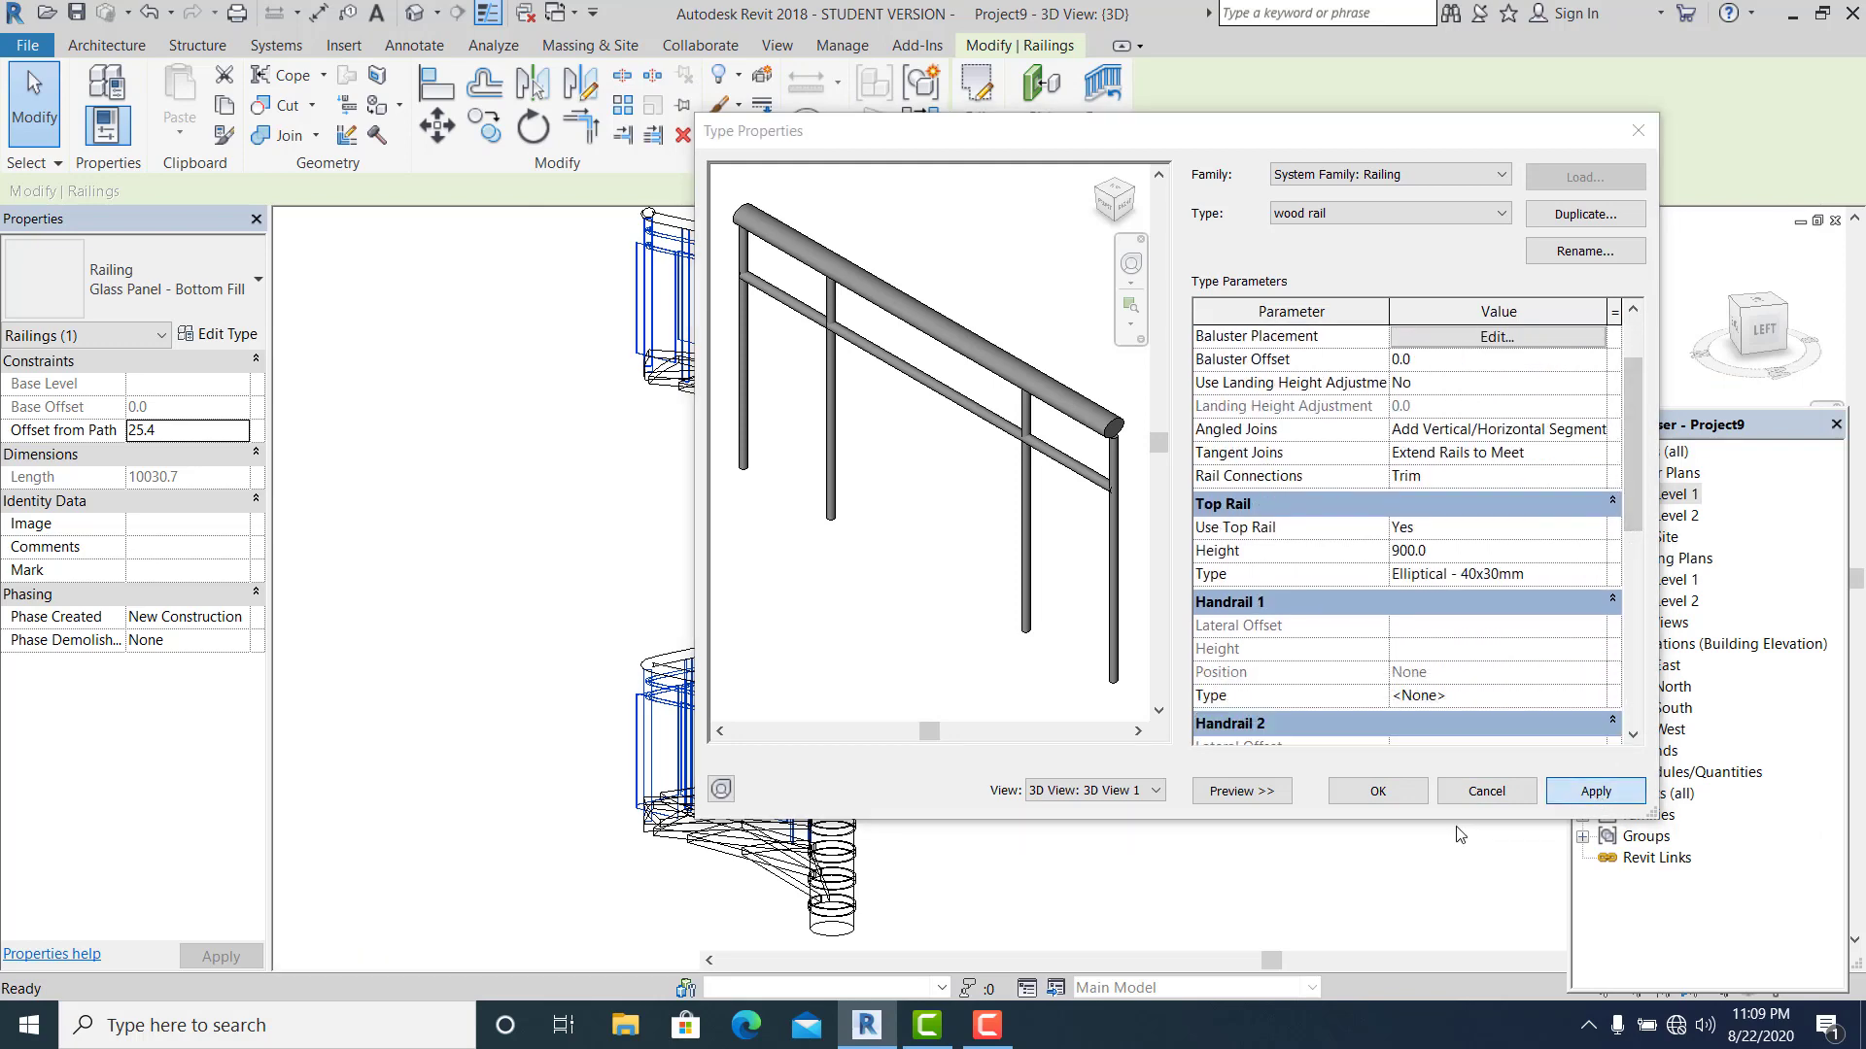
{"action": "left_click", "coordinate": [1378, 792]}
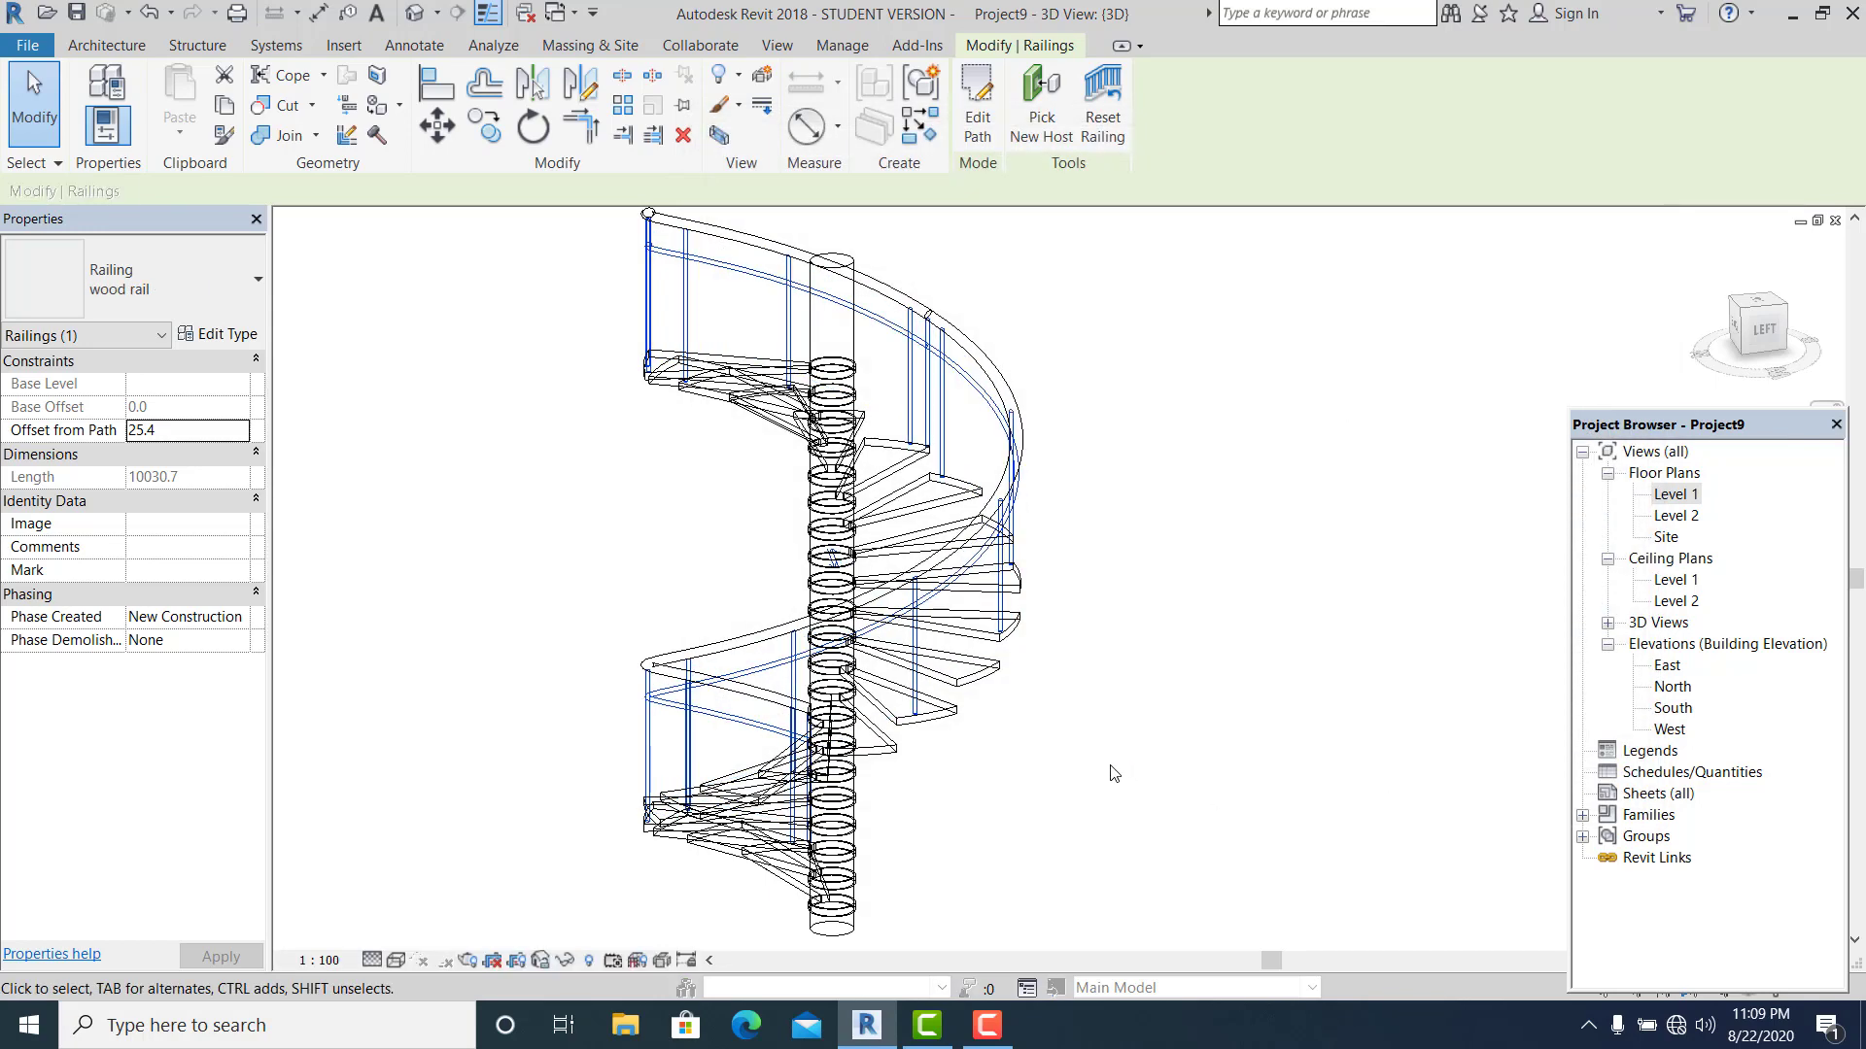
{"action": "left_click", "coordinate": [1113, 773]}
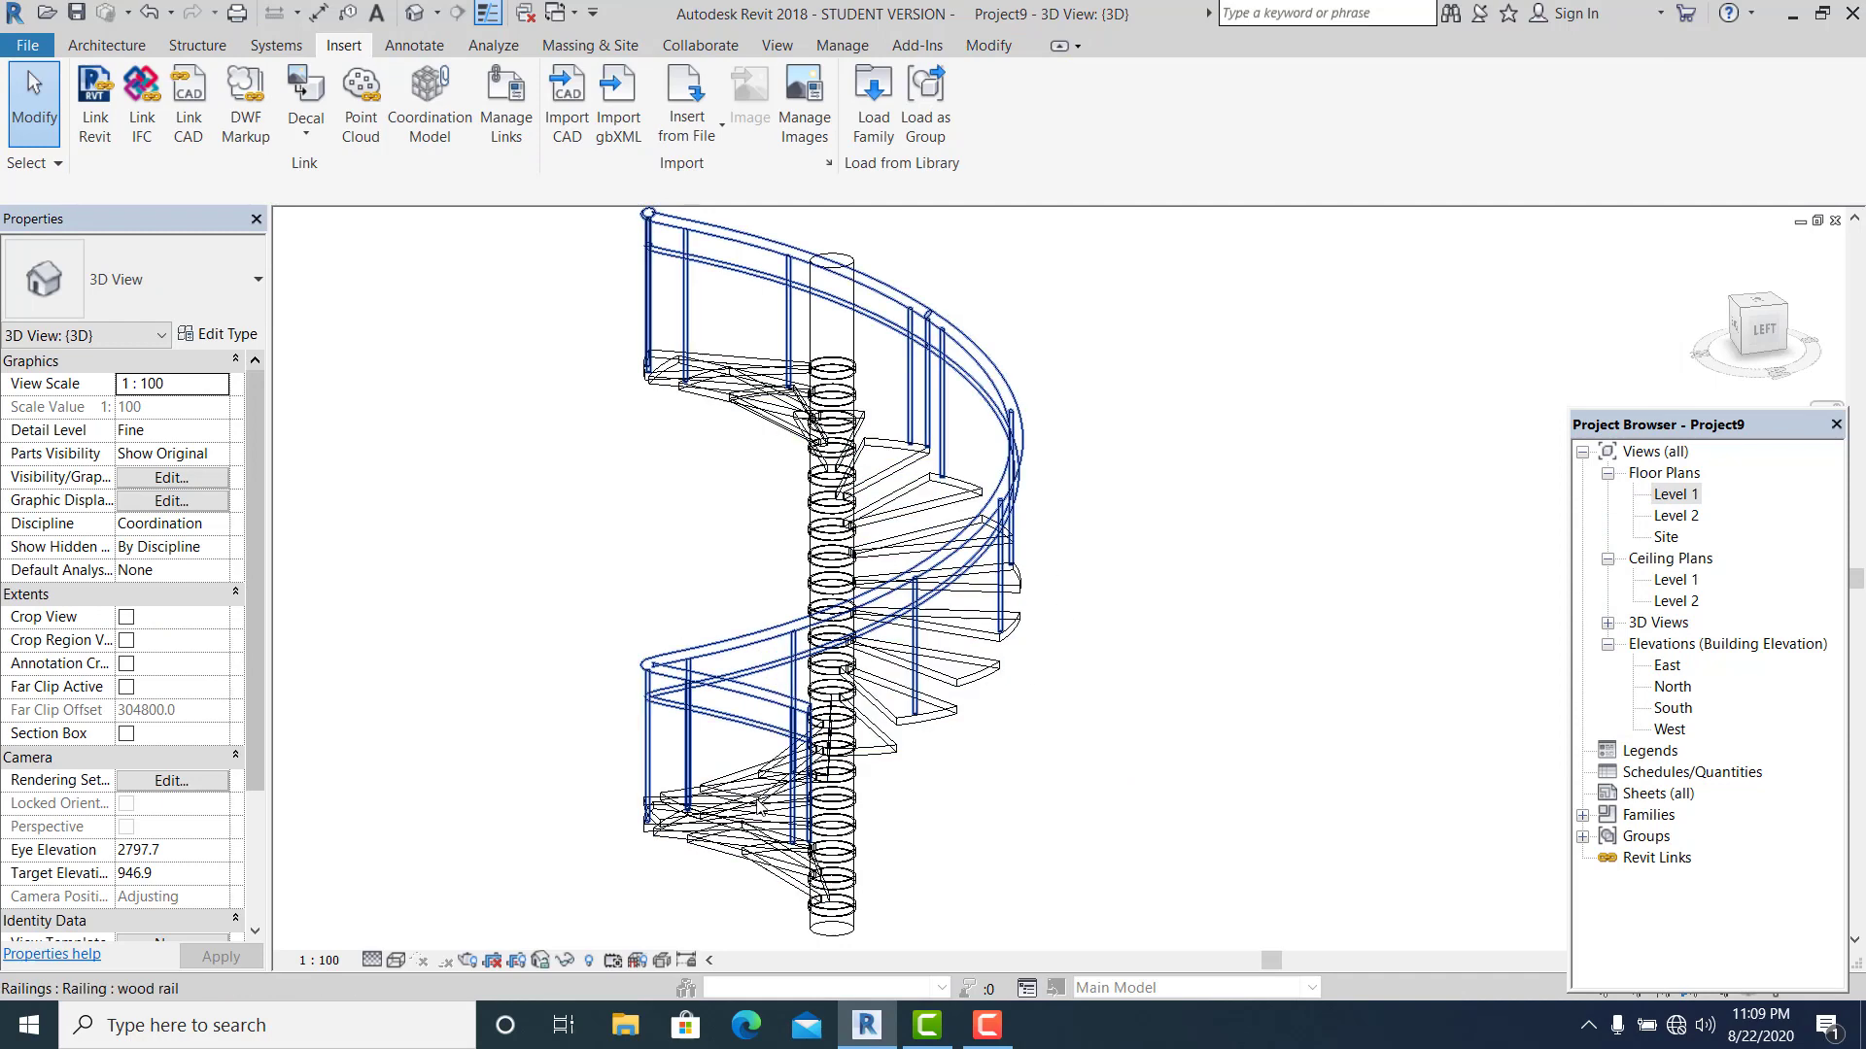
Step: Switch the 3D view to the Realistic visual style and examine the finished staircase and railing from several sides
{"action": "left_click", "coordinate": [396, 962]}
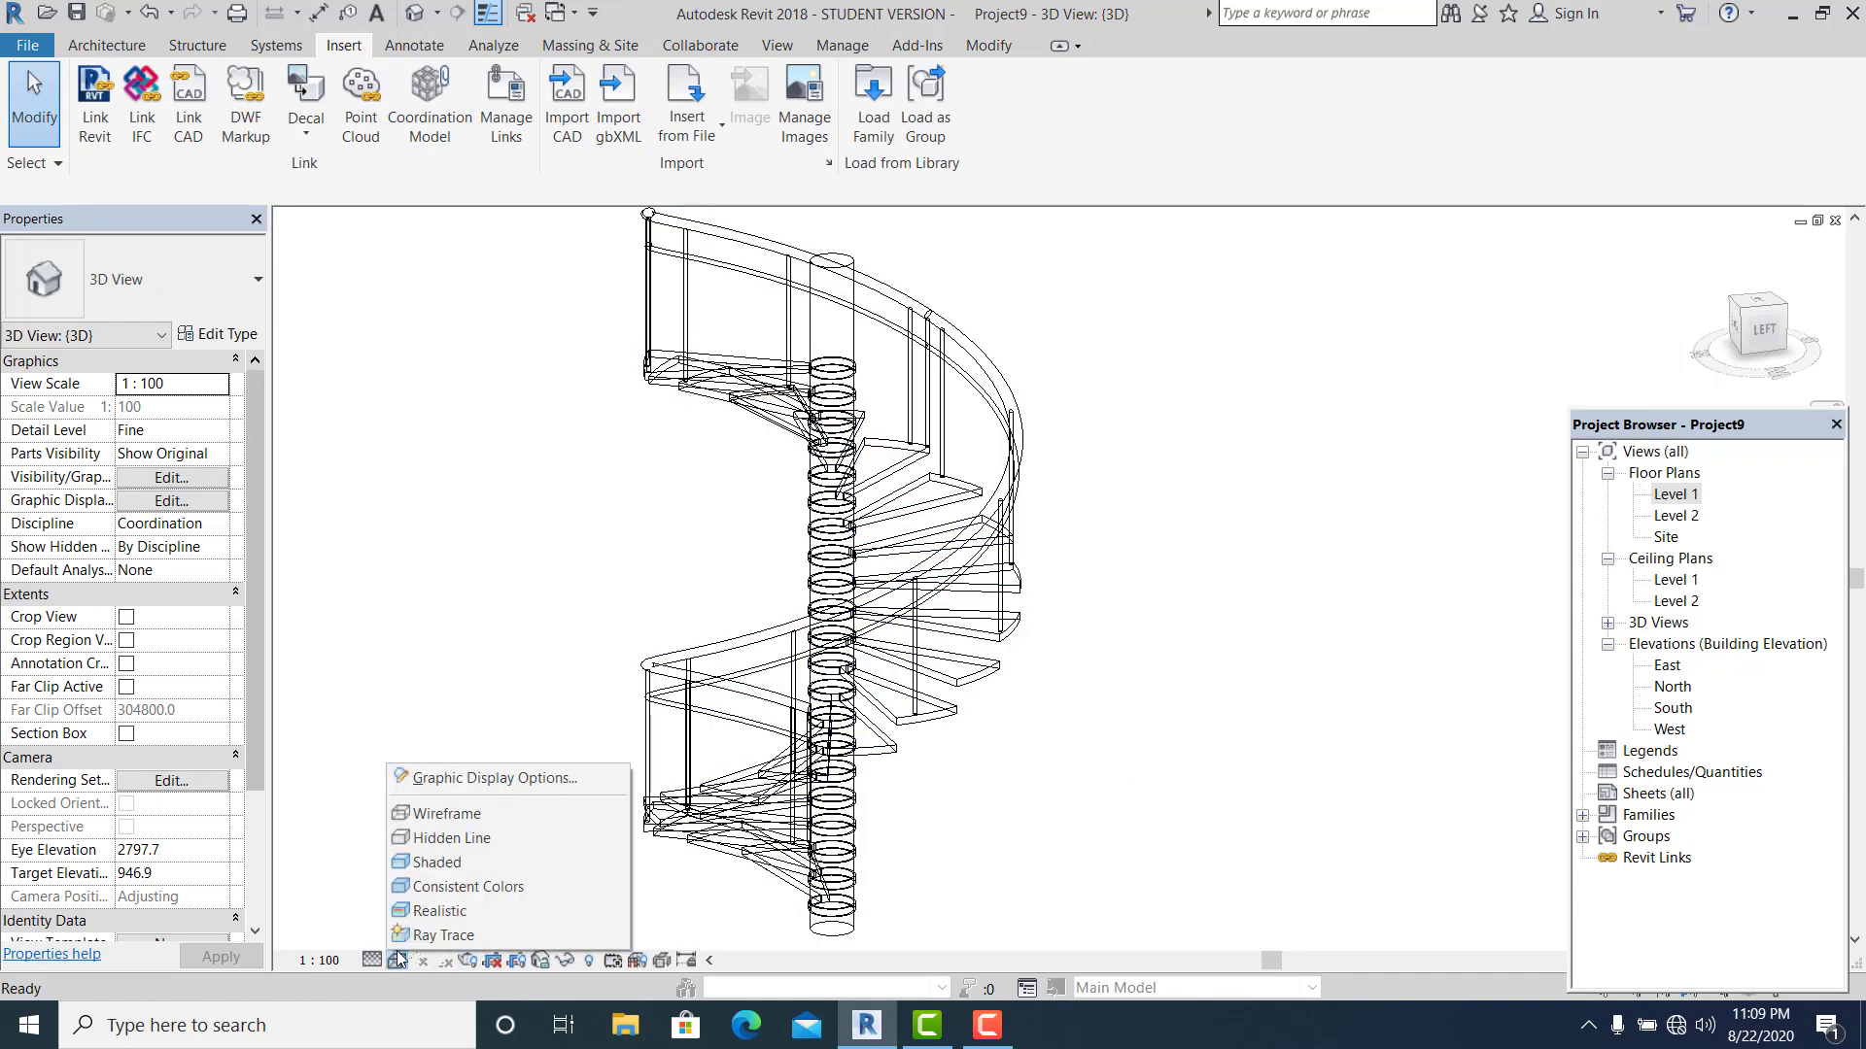
{"action": "left_click", "coordinate": [457, 910]}
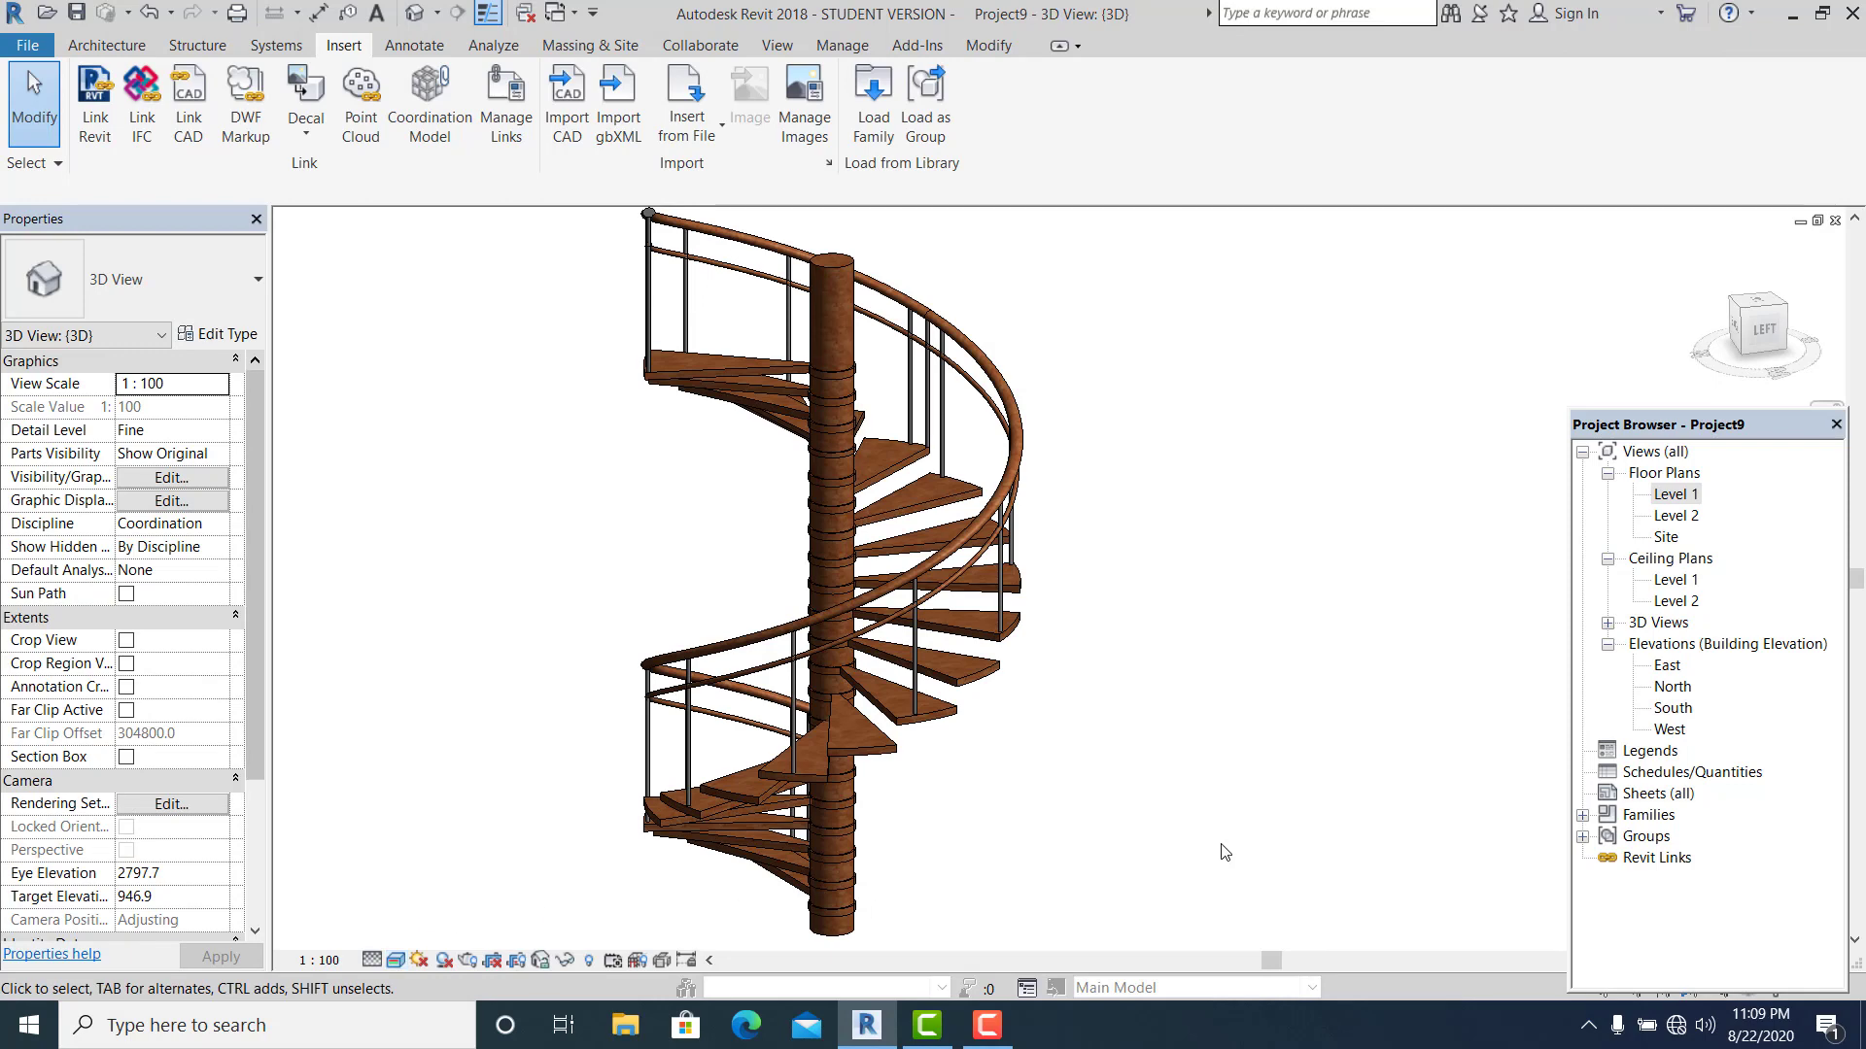
{"action": "middle_click_drag", "start_coordinate": [1162, 839], "coordinate": [1243, 753], "text": "shift"}
{"action": "middle_click_drag", "start_coordinate": [970, 842], "coordinate": [1124, 825], "text": "shift"}
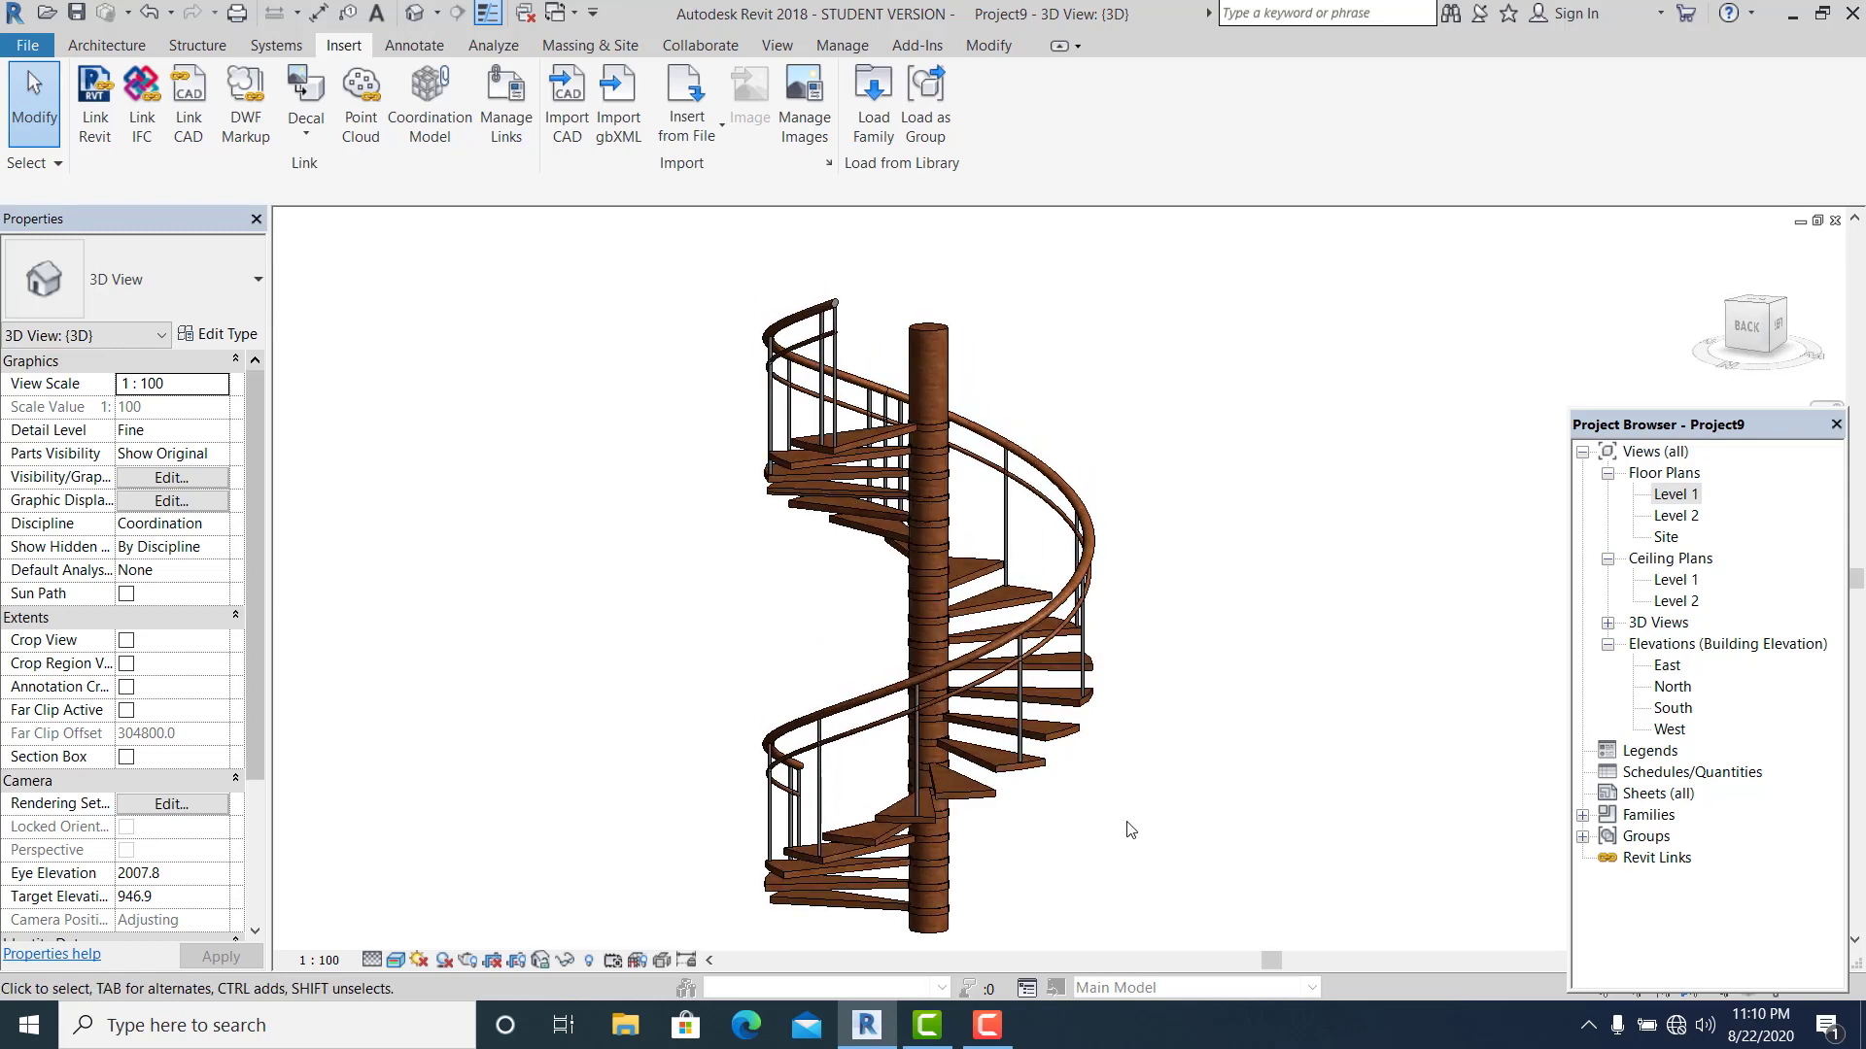
{"action": "scroll", "coordinate": [990, 778], "scroll_direction": "up", "scroll_amount": 1}
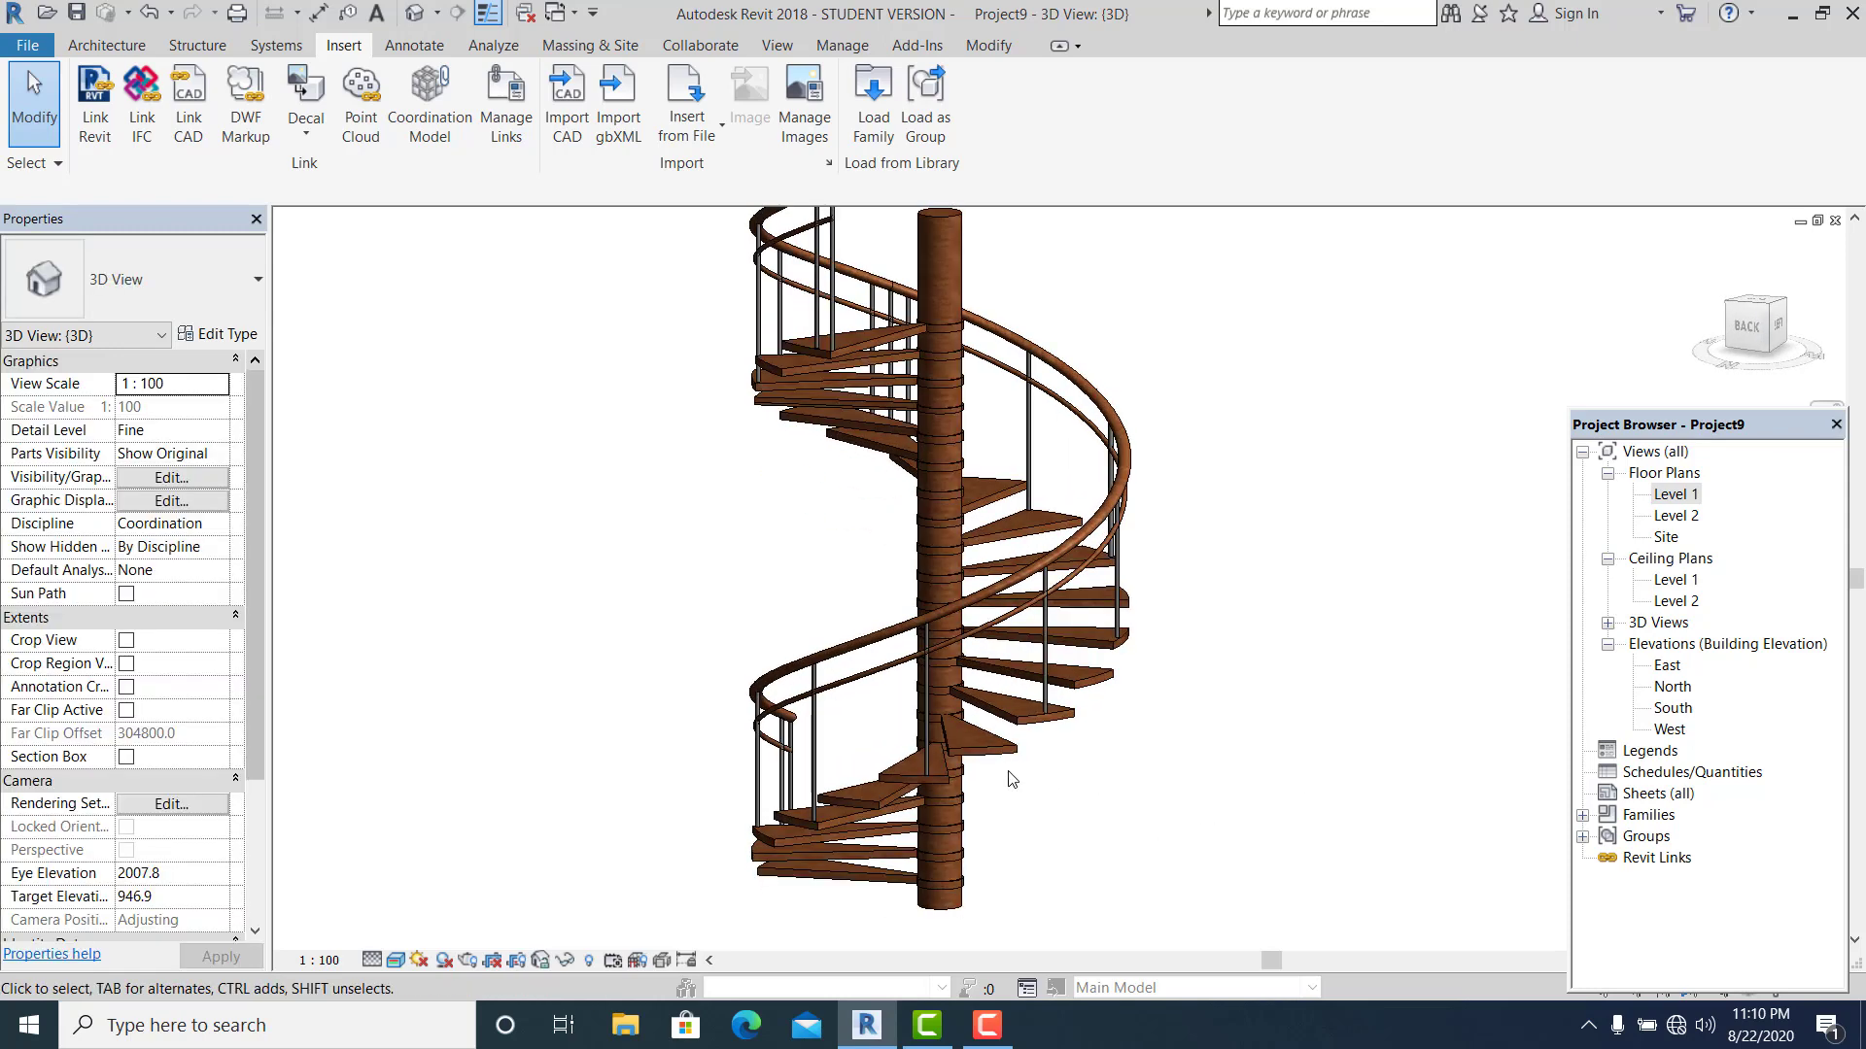
{"action": "scroll", "coordinate": [1017, 778], "scroll_direction": "down", "scroll_amount": 1}
{"action": "middle_click_drag", "start_coordinate": [895, 774], "coordinate": [1120, 817], "text": "shift"}
{"action": "scroll", "coordinate": [1007, 787], "scroll_direction": "up", "scroll_amount": 1}
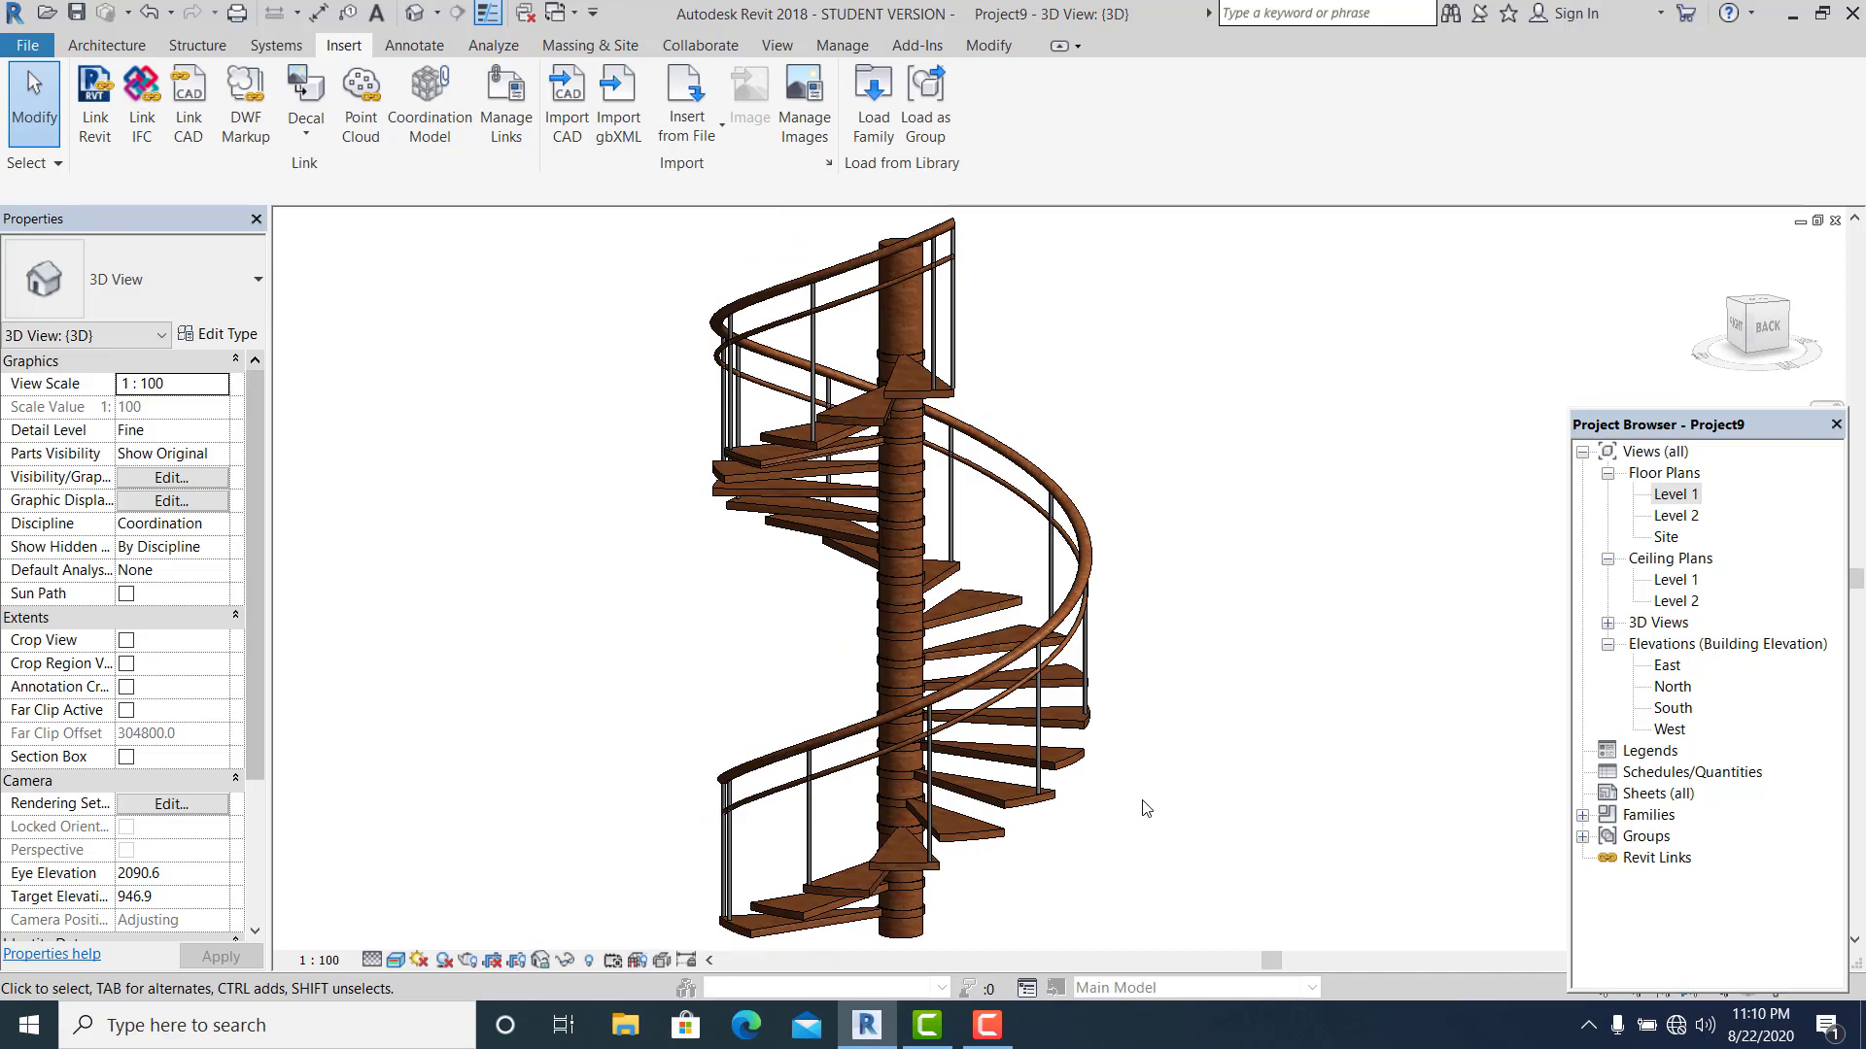